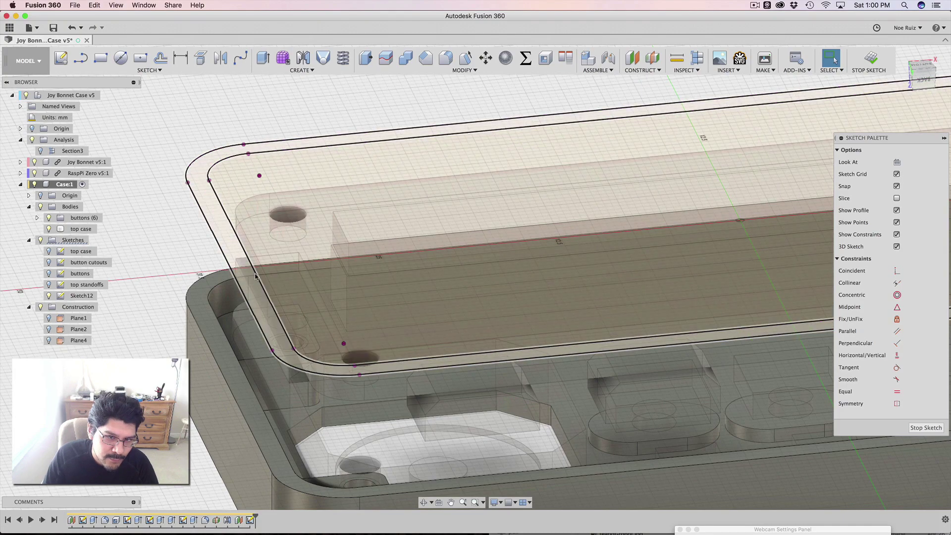
Exit Sketch12, keeping its offset outline around the top case lid
{"action": "scroll", "coordinate": [263, 223], "scroll_direction": "up", "scroll_amount": 4}
{"action": "scroll", "coordinate": [263, 223], "scroll_direction": "up", "scroll_amount": 2}
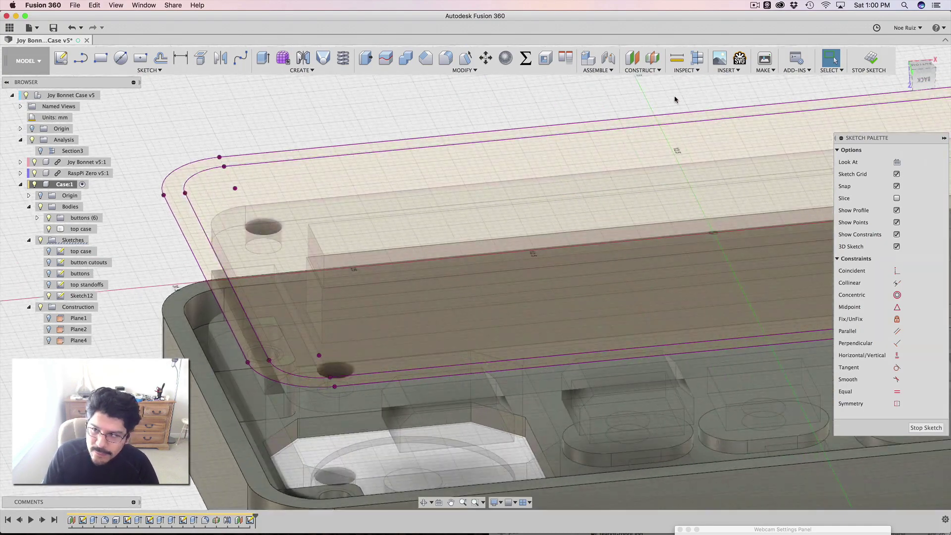
{"action": "left_click", "coordinate": [867, 61]}
{"action": "scroll", "coordinate": [365, 186], "scroll_direction": "down", "scroll_amount": 5}
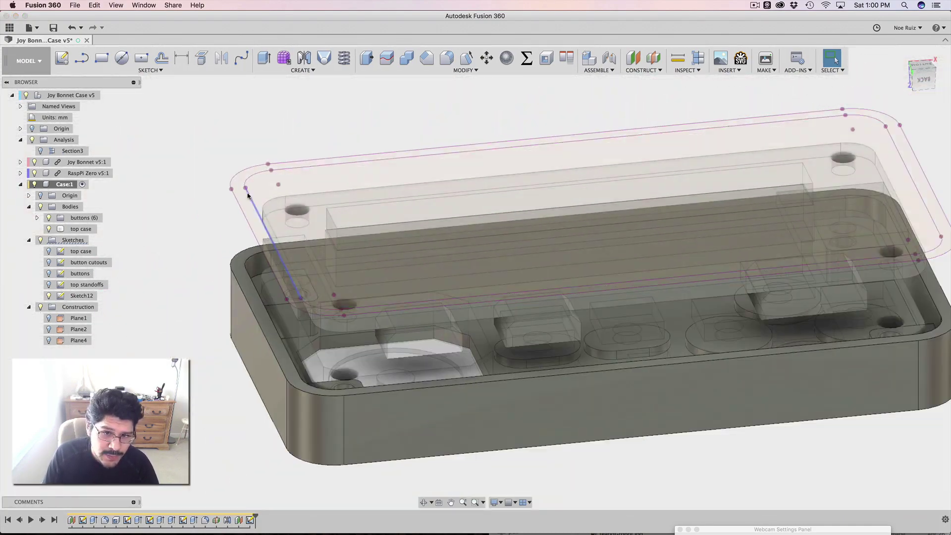
{"action": "scroll", "coordinate": [229, 187], "scroll_direction": "up", "scroll_amount": 5}
Extrude both Sketch12 outline profiles 1.5 mm as the new body Body12
{"action": "left_click", "coordinate": [229, 187]}
{"action": "scroll", "coordinate": [229, 186], "scroll_direction": "down", "scroll_amount": 5}
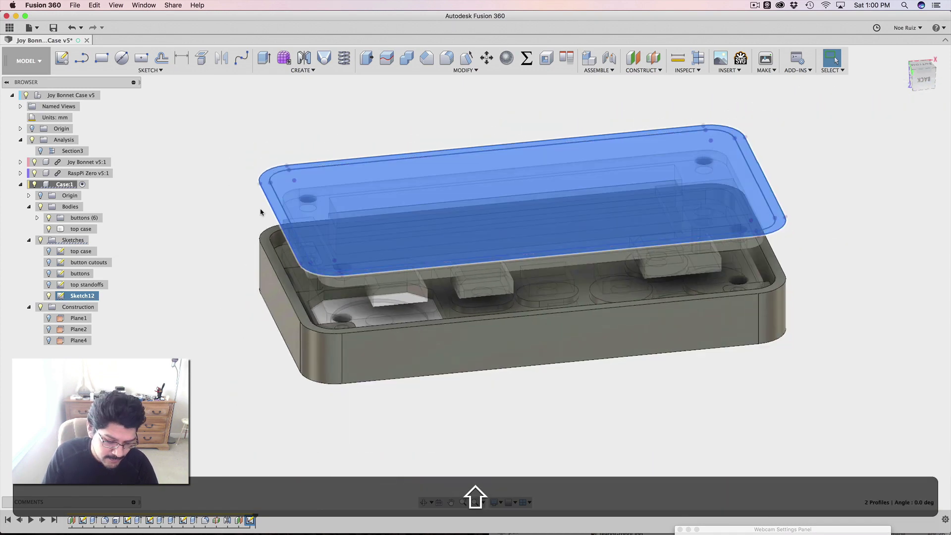
{"action": "middle_click_drag", "start_coordinate": [215, 226], "coordinate": [224, 272]}
{"action": "key", "text": "e"}
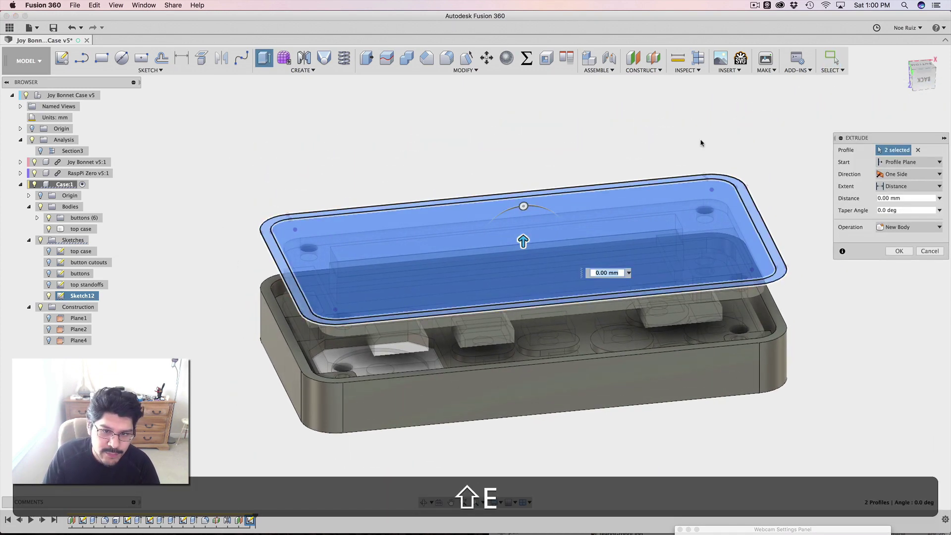
{"action": "left_click", "coordinate": [923, 79]}
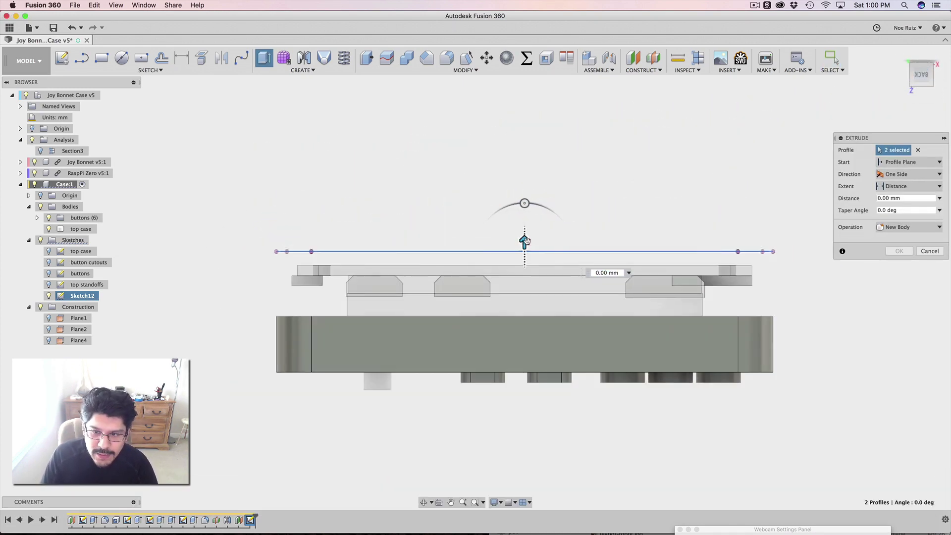
{"action": "left_click_drag", "start_coordinate": [525, 241], "coordinate": [525, 228]}
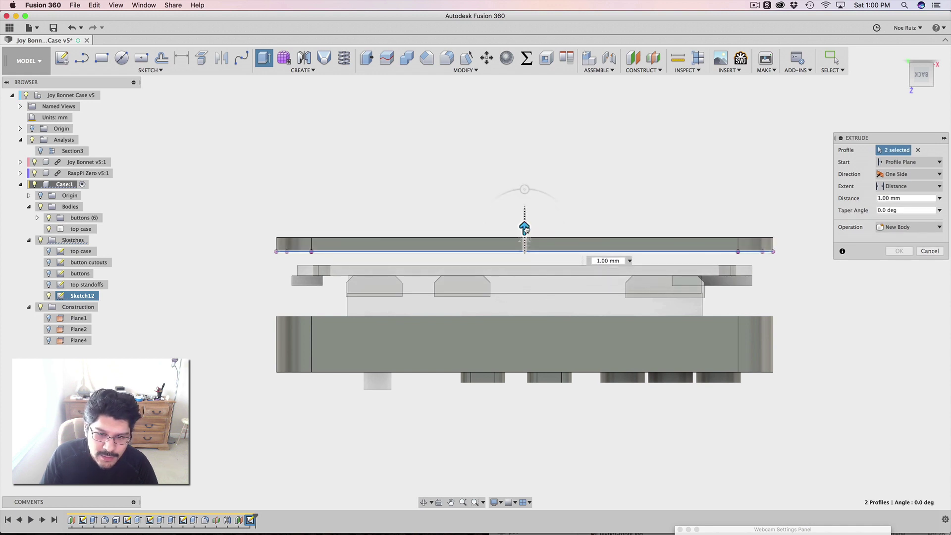
{"action": "scroll", "coordinate": [369, 262], "scroll_direction": "up", "scroll_amount": 5}
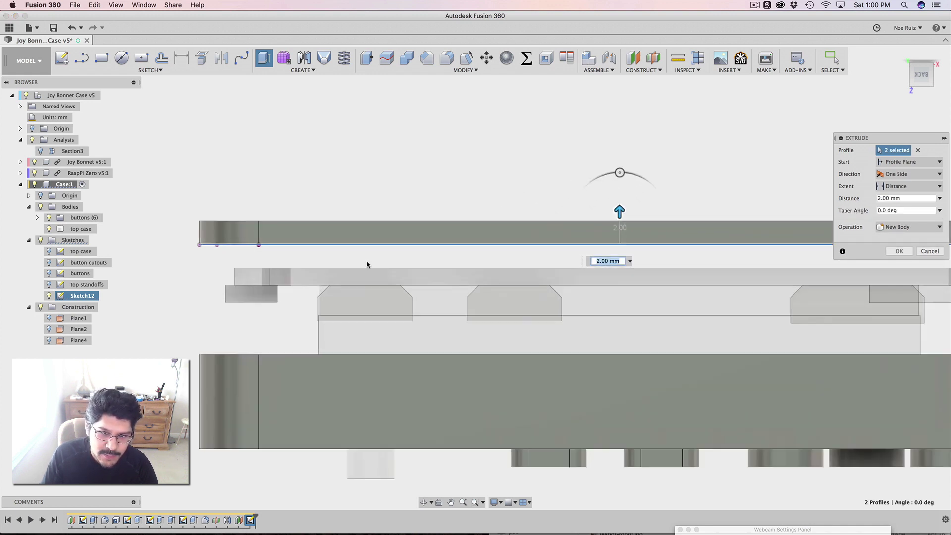
{"action": "scroll", "coordinate": [292, 267], "scroll_direction": "down", "scroll_amount": 3}
{"action": "middle_click_drag", "start_coordinate": [246, 269], "coordinate": [448, 209], "text": "shift"}
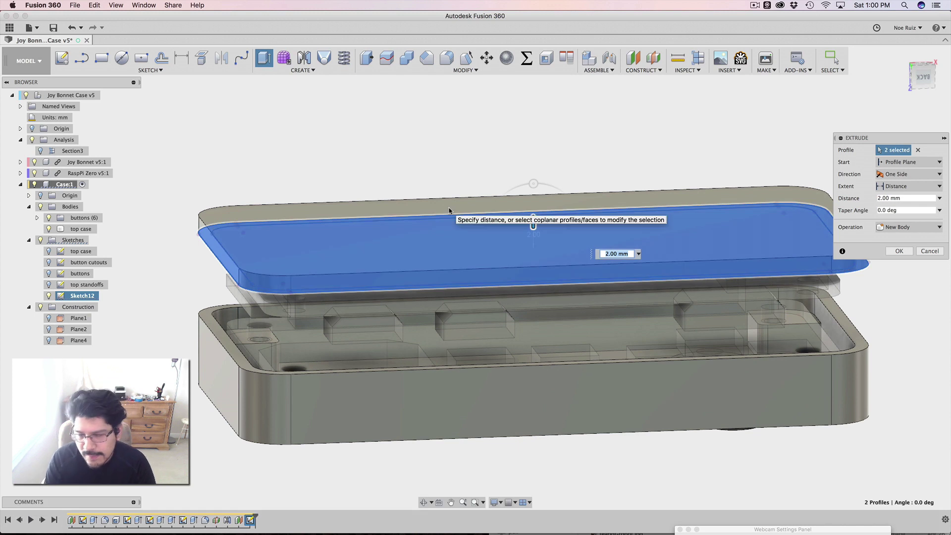
{"action": "type", "text": "1."}
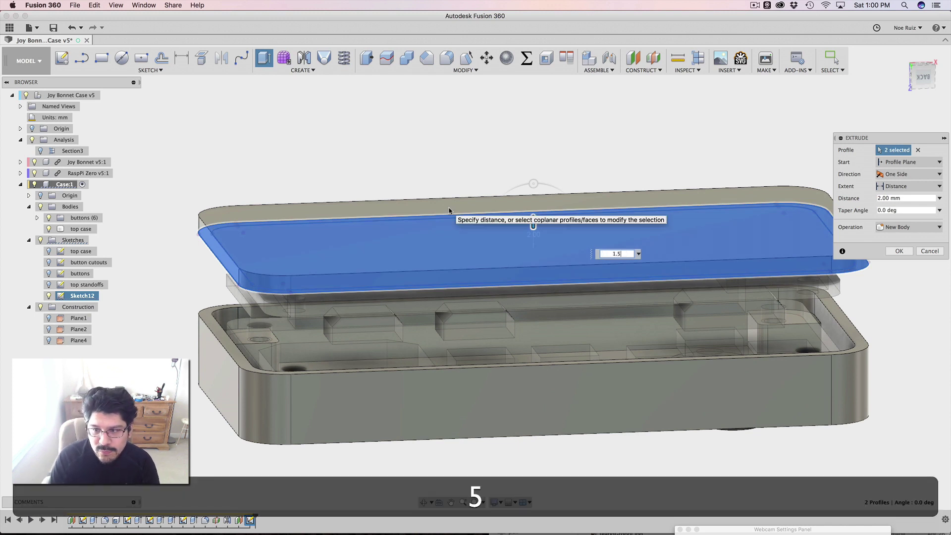
{"action": "type", "text": "5"}
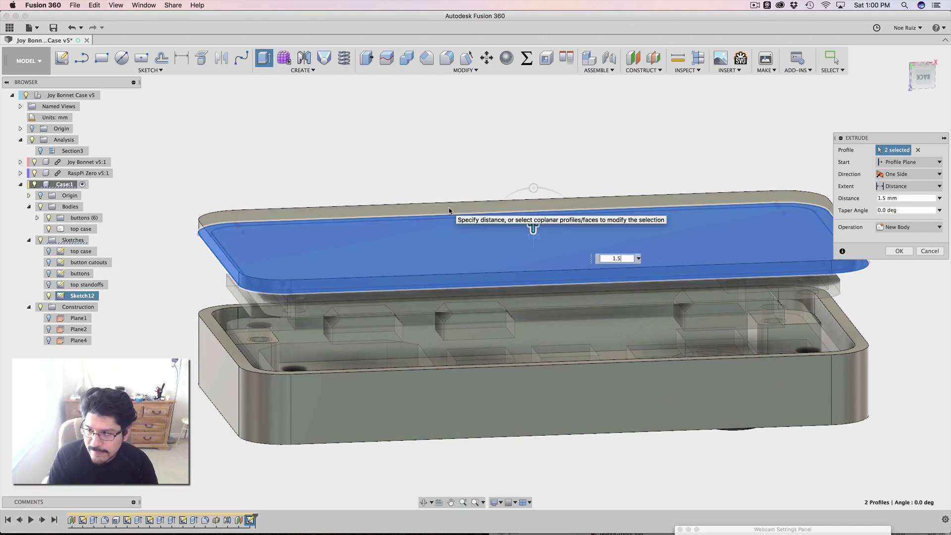
{"action": "key", "text": "Return"}
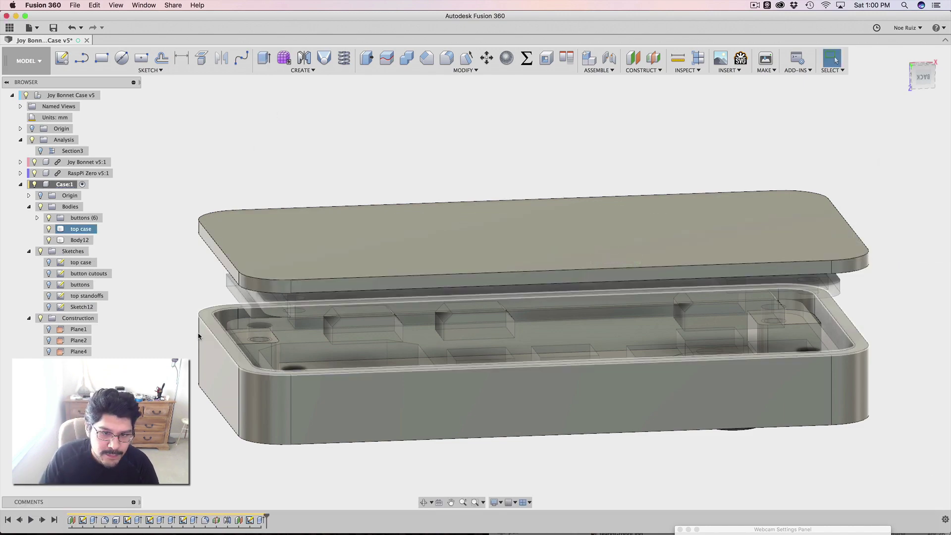
Rename Sketch12 in the browser to 'bottom case'
{"action": "middle_click_drag", "start_coordinate": [241, 180], "coordinate": [226, 243], "text": "shift"}
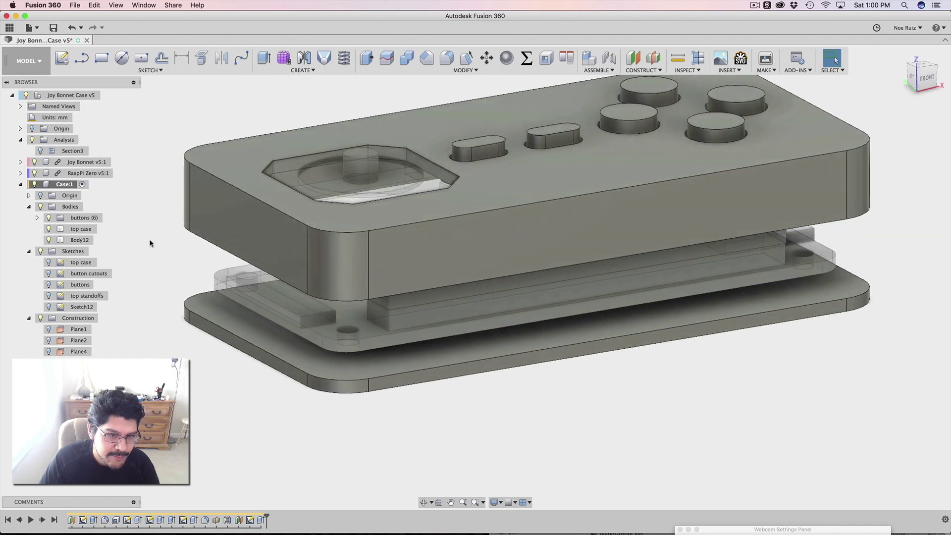
{"action": "scroll", "coordinate": [225, 249], "scroll_direction": "up", "scroll_amount": 5}
{"action": "scroll", "coordinate": [224, 249], "scroll_direction": "up", "scroll_amount": 3}
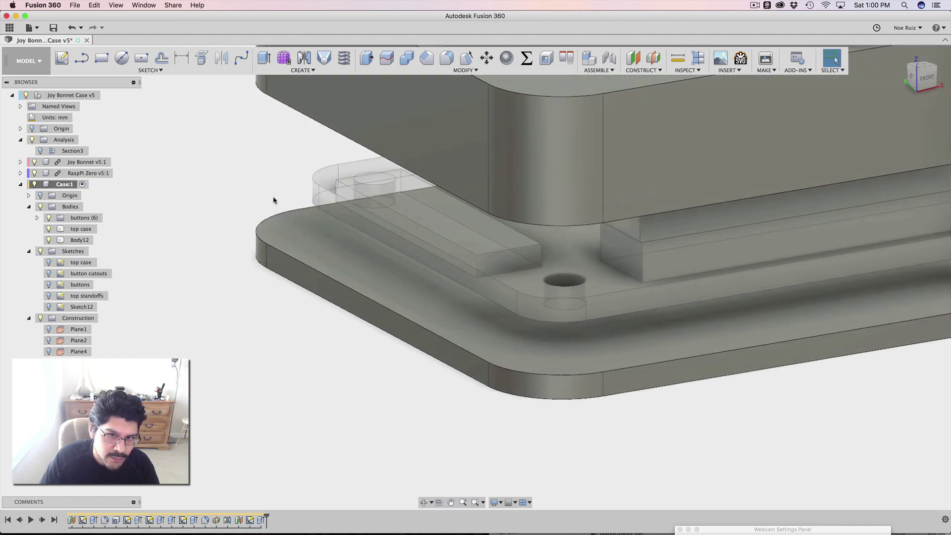
{"action": "scroll", "coordinate": [290, 201], "scroll_direction": "down", "scroll_amount": 2}
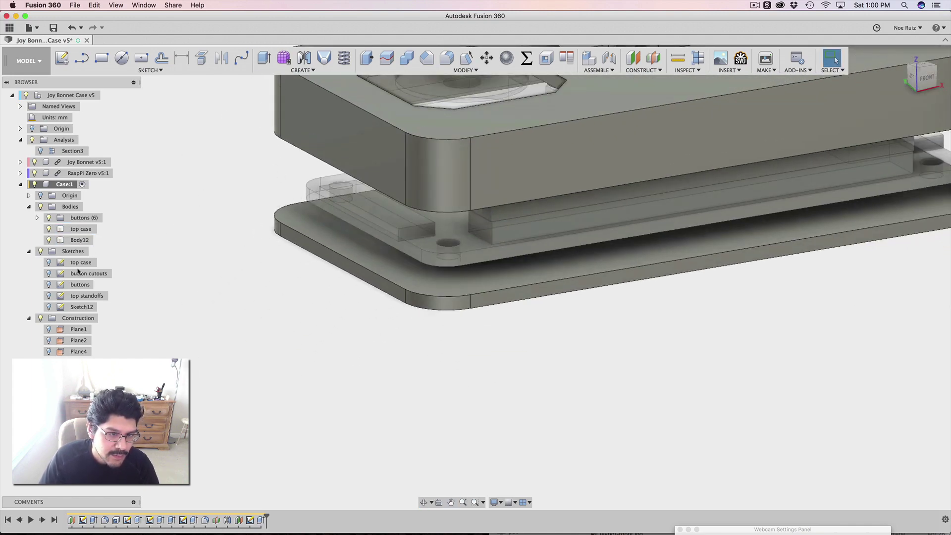
{"action": "left_click", "coordinate": [83, 307]}
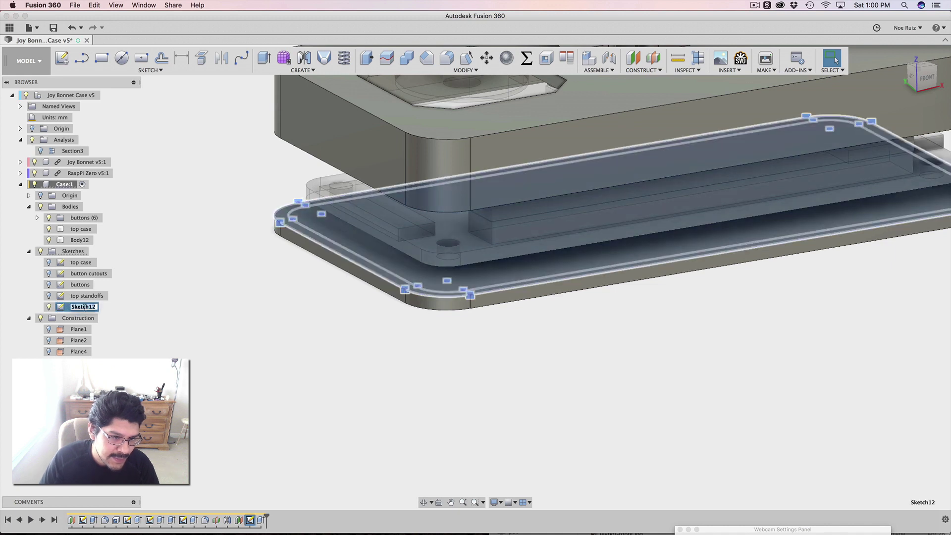
{"action": "type", "text": "bottom"}
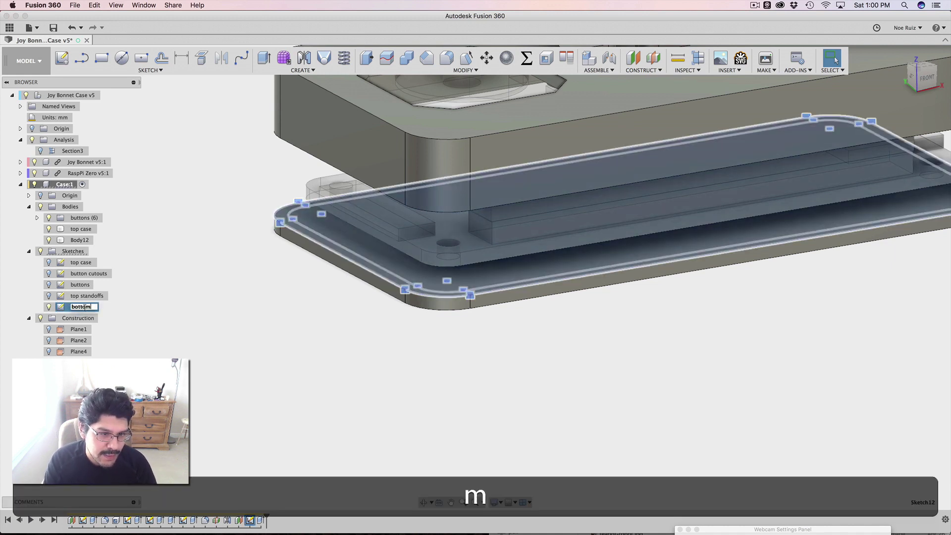
{"action": "key", "text": "Return"}
Select the narrow rim profile of the bottom case outline
{"action": "left_click", "coordinate": [254, 318]}
{"action": "scroll", "coordinate": [274, 241], "scroll_direction": "up", "scroll_amount": 5}
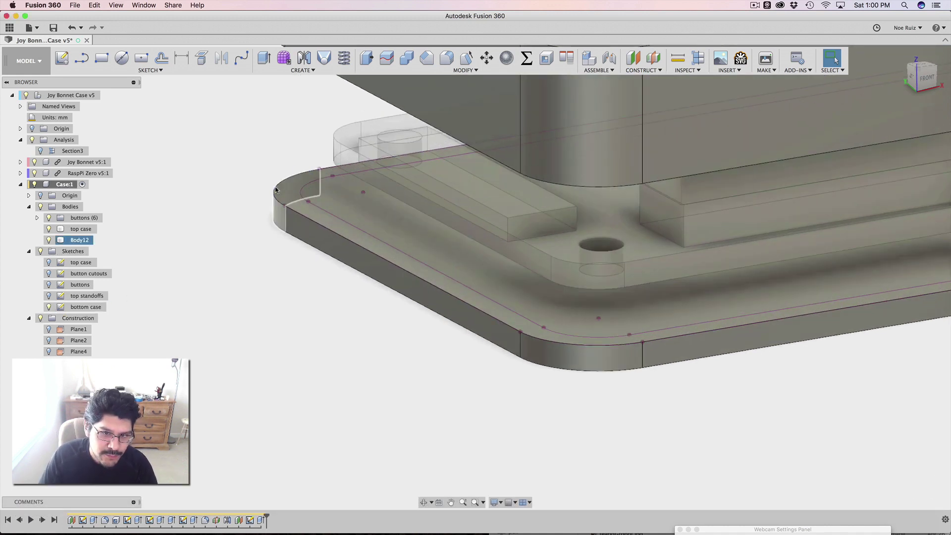
{"action": "left_click", "coordinate": [289, 192]}
{"action": "scroll", "coordinate": [290, 192], "scroll_direction": "down", "scroll_amount": 4}
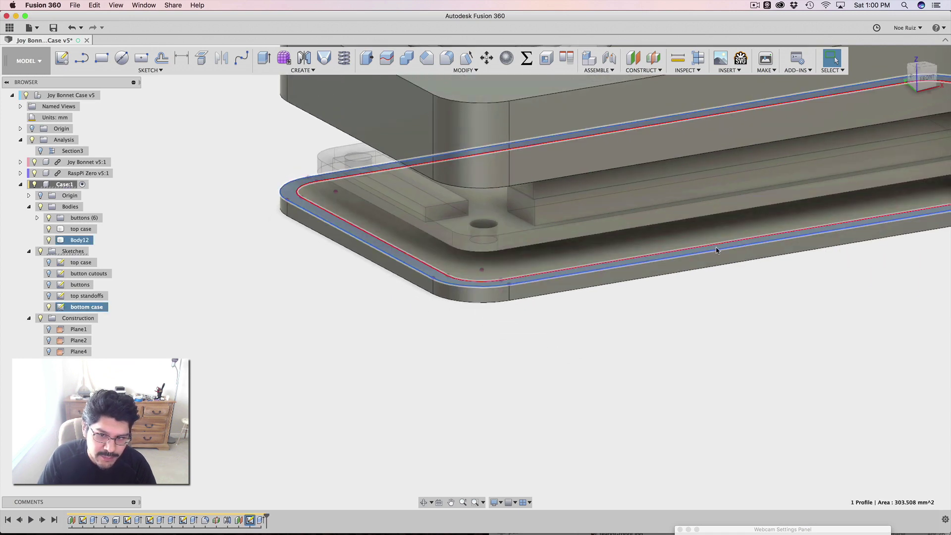
{"action": "scroll", "coordinate": [696, 290], "scroll_direction": "down", "scroll_amount": 3}
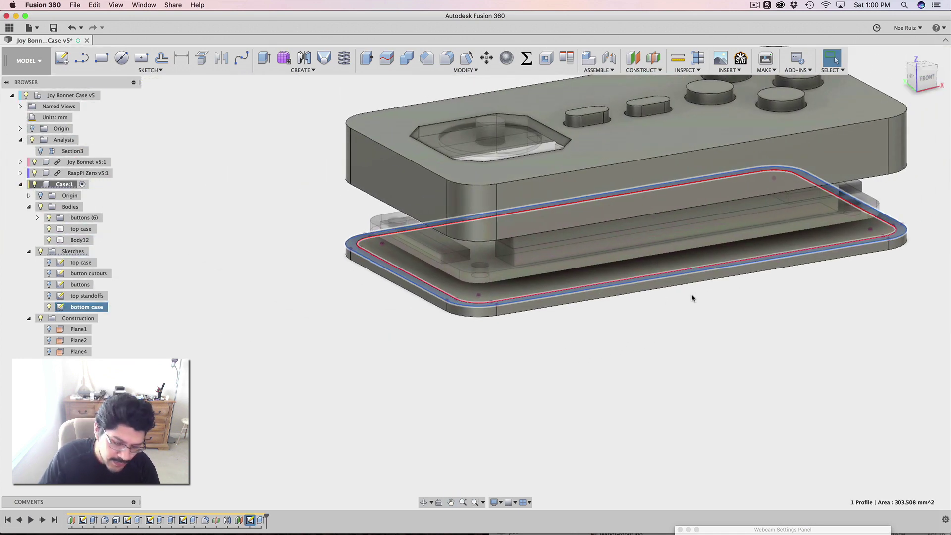
Start extruding the rim profile with the extent set to To Object
{"action": "key", "text": "e"}
{"action": "middle_click_drag", "start_coordinate": [334, 336], "coordinate": [350, 325], "text": "shift"}
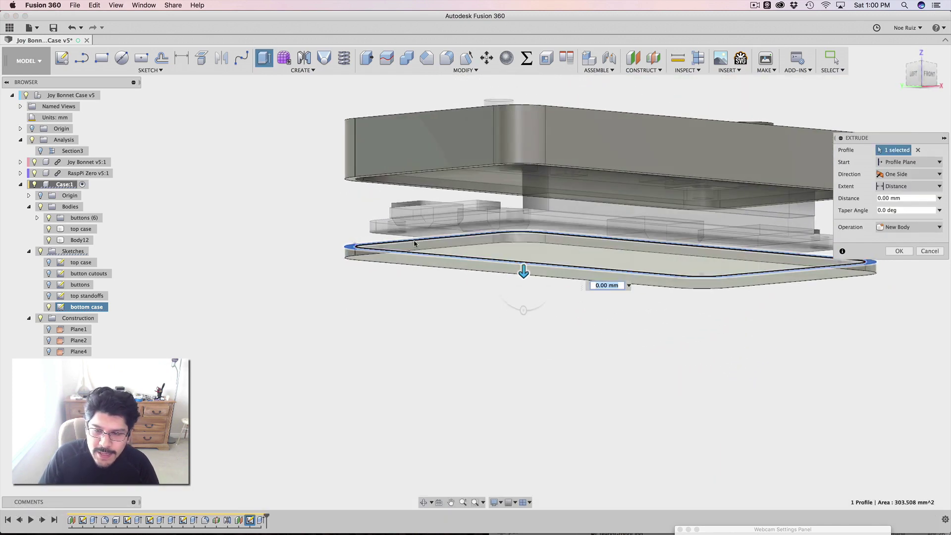
{"action": "left_click_drag", "start_coordinate": [531, 274], "coordinate": [517, 256]}
{"action": "left_click", "coordinate": [887, 190]}
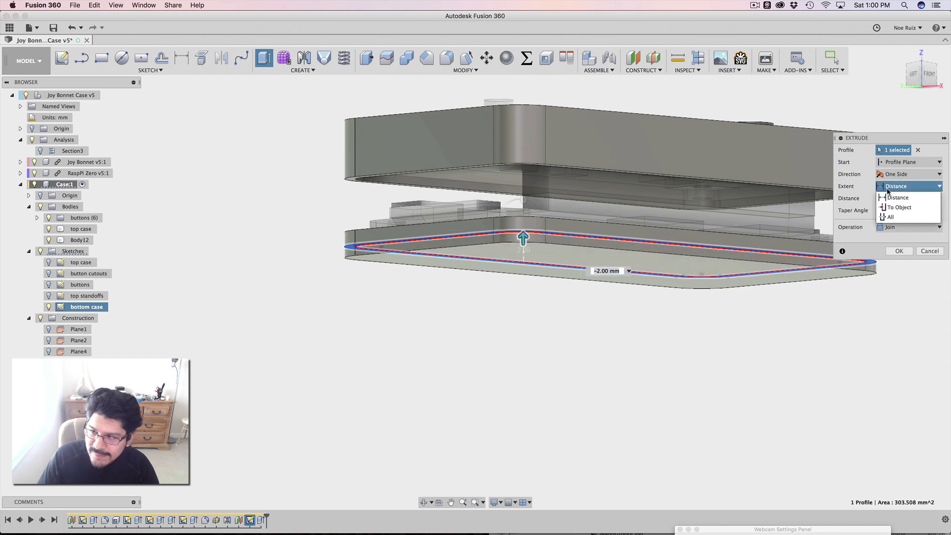
{"action": "left_click", "coordinate": [901, 209]}
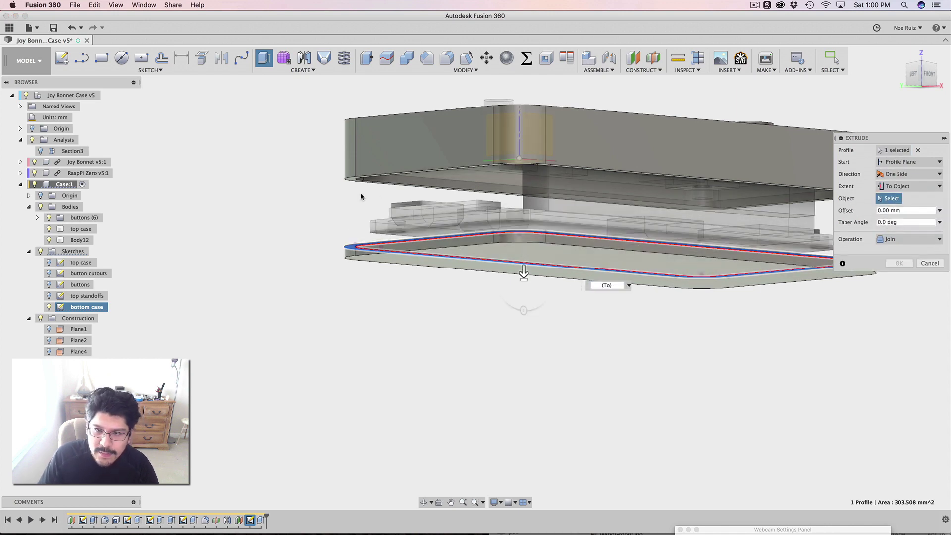
Extrude the rim up to the top case's rim face as a joined 9.25 mm wall
{"action": "scroll", "coordinate": [345, 215], "scroll_direction": "up", "scroll_amount": 5}
{"action": "middle_click_drag", "start_coordinate": [345, 211], "coordinate": [360, 191], "text": "shift"}
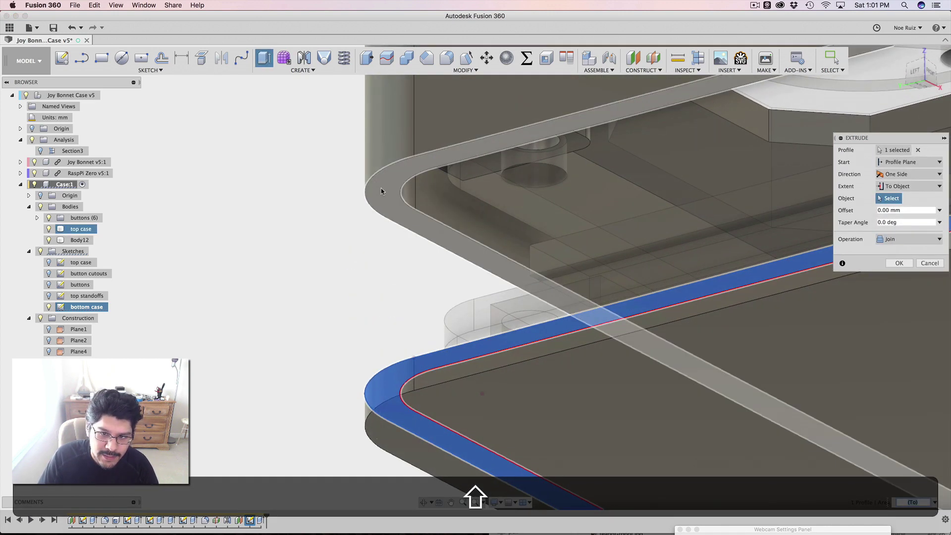
{"action": "left_click", "coordinate": [381, 188]}
{"action": "scroll", "coordinate": [381, 188], "scroll_direction": "down", "scroll_amount": 5}
{"action": "scroll", "coordinate": [381, 188], "scroll_direction": "down", "scroll_amount": 4}
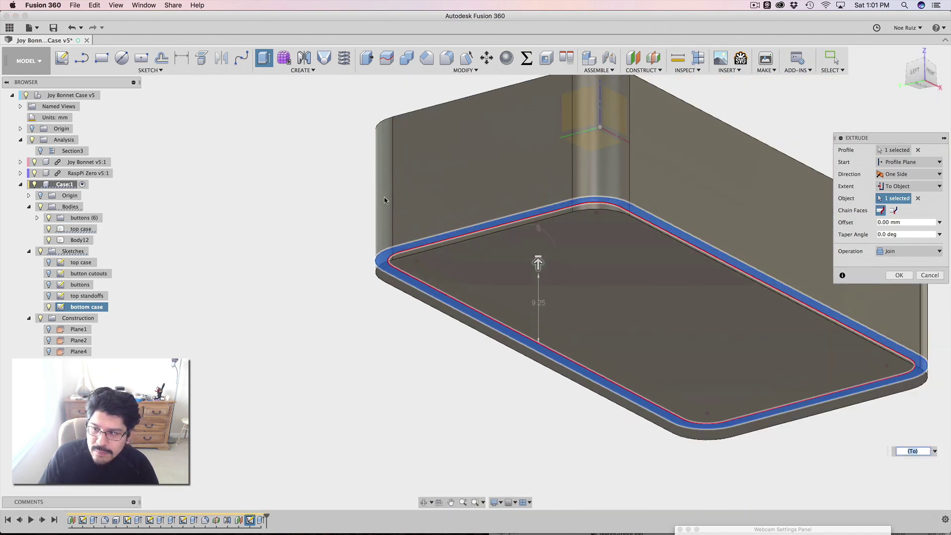
{"action": "middle_click_drag", "start_coordinate": [322, 224], "coordinate": [316, 240], "text": "shift"}
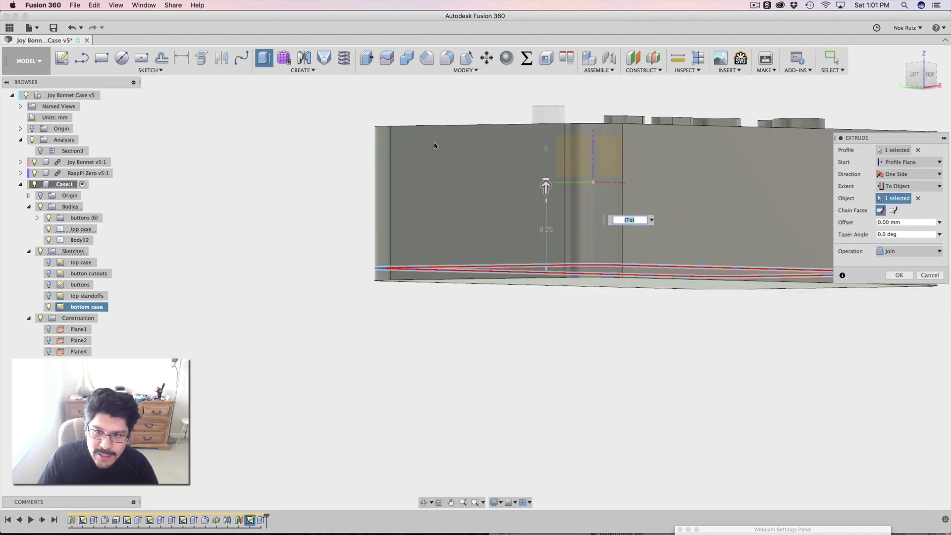
{"action": "left_click", "coordinate": [50, 228]}
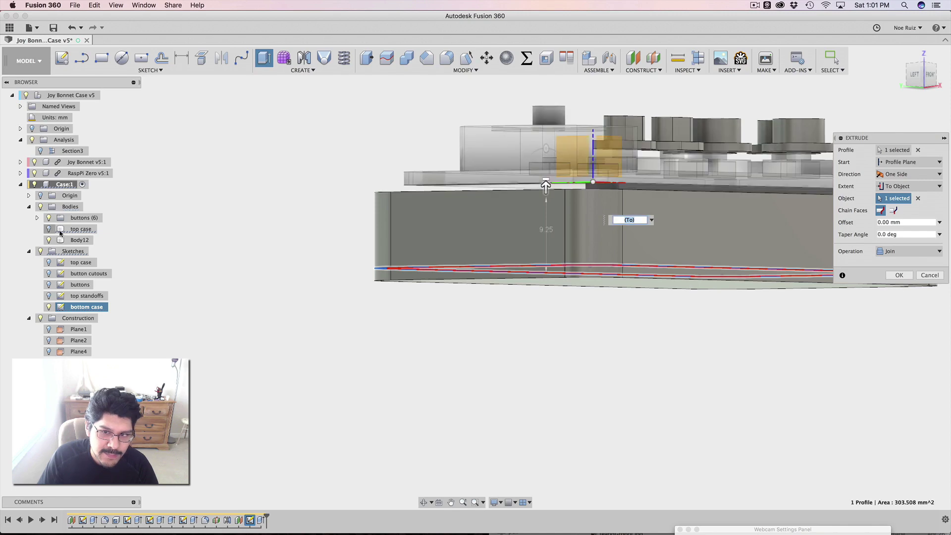
{"action": "middle_click_drag", "start_coordinate": [299, 229], "coordinate": [307, 245], "text": "shift"}
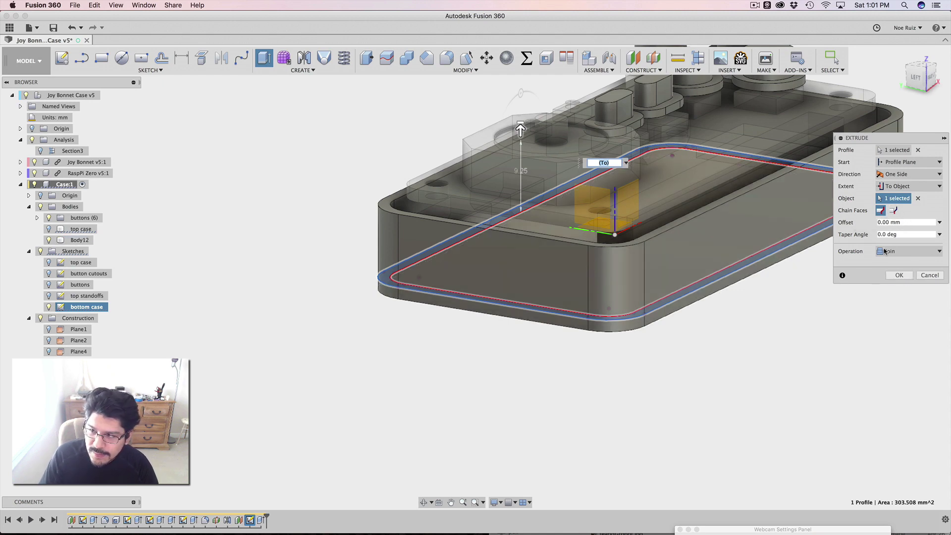
{"action": "left_click", "coordinate": [899, 275]}
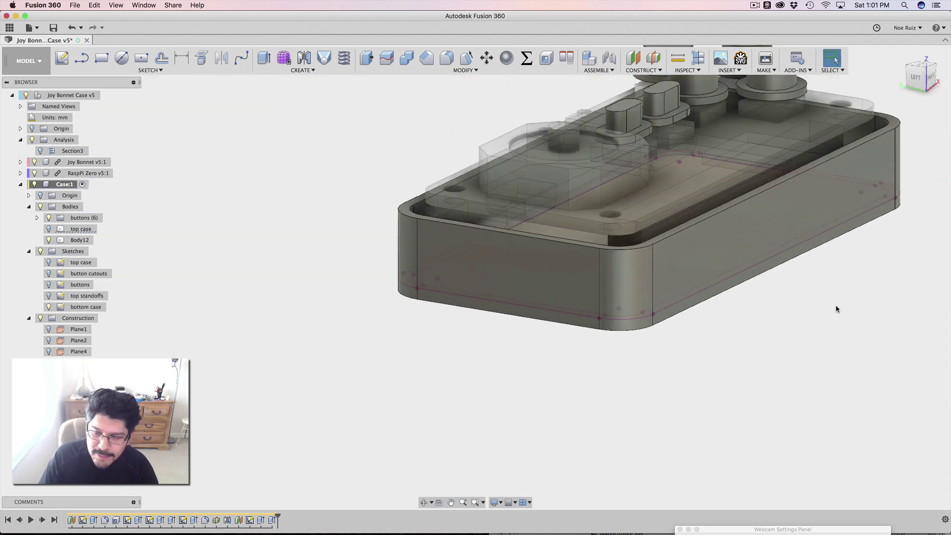
Hide the Joy Bonnet component and the buttons body, viewing the case from above
{"action": "middle_click_drag", "start_coordinate": [812, 345], "coordinate": [763, 352], "text": "shift"}
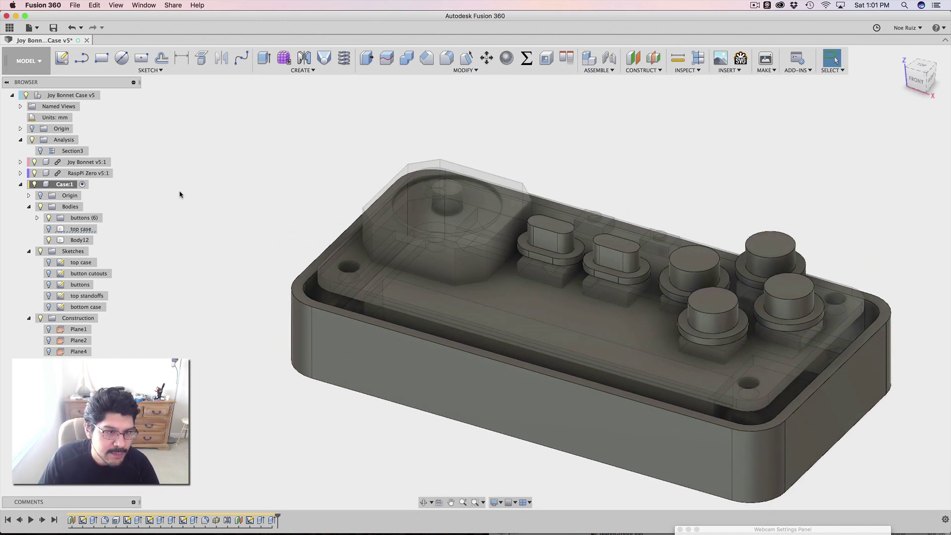
{"action": "left_click", "coordinate": [33, 162]}
{"action": "middle_click_drag", "start_coordinate": [180, 185], "coordinate": [138, 193], "text": "shift"}
{"action": "left_click", "coordinate": [49, 218]}
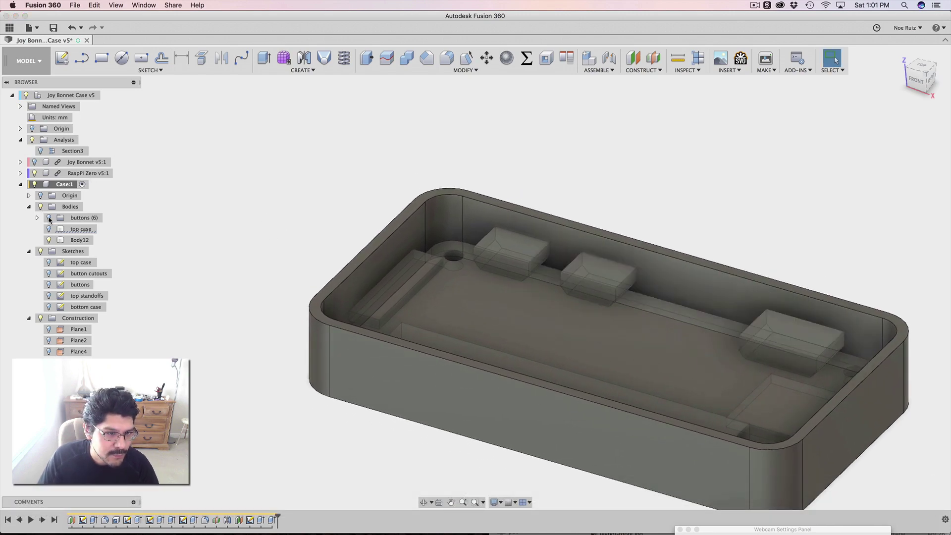
{"action": "middle_click_drag", "start_coordinate": [340, 183], "coordinate": [365, 231], "text": "shift"}
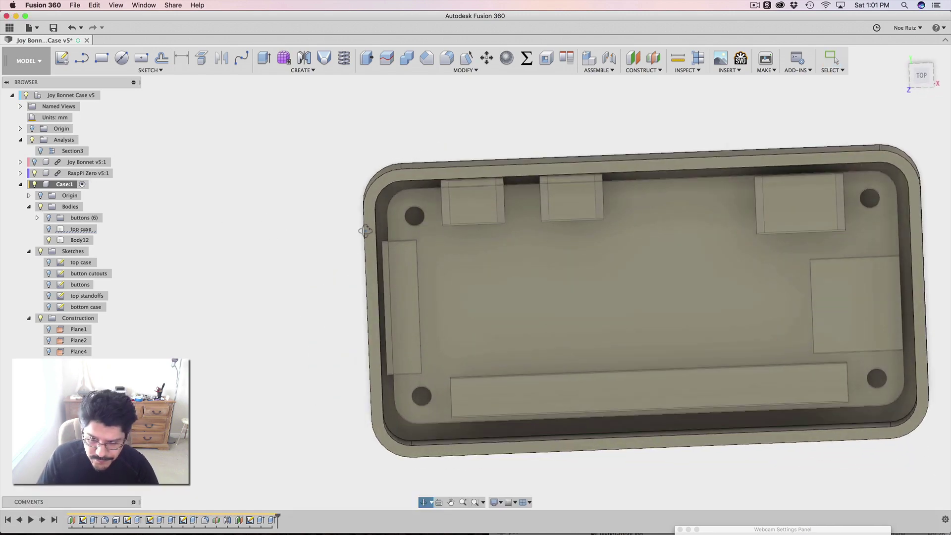
{"action": "left_click", "coordinate": [921, 76]}
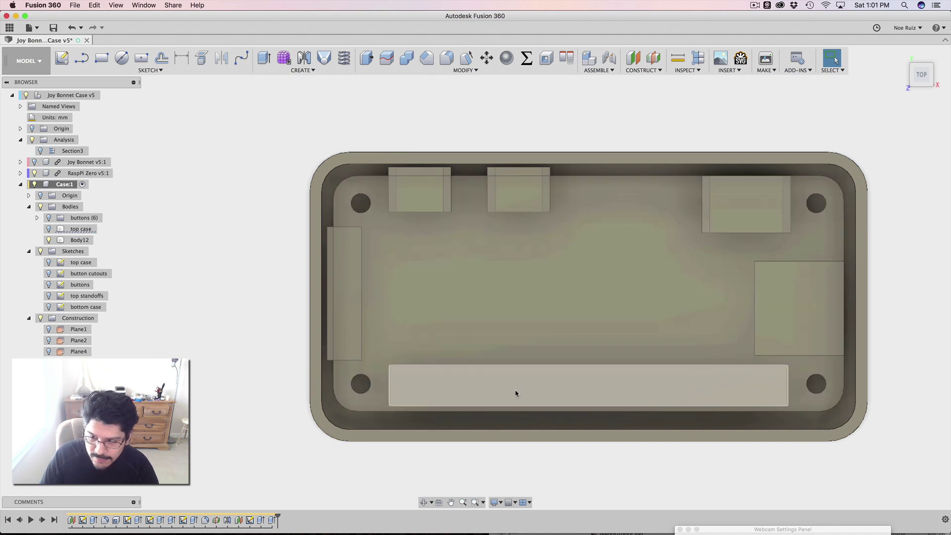
{"action": "middle_click_drag", "start_coordinate": [351, 341], "coordinate": [346, 321]}
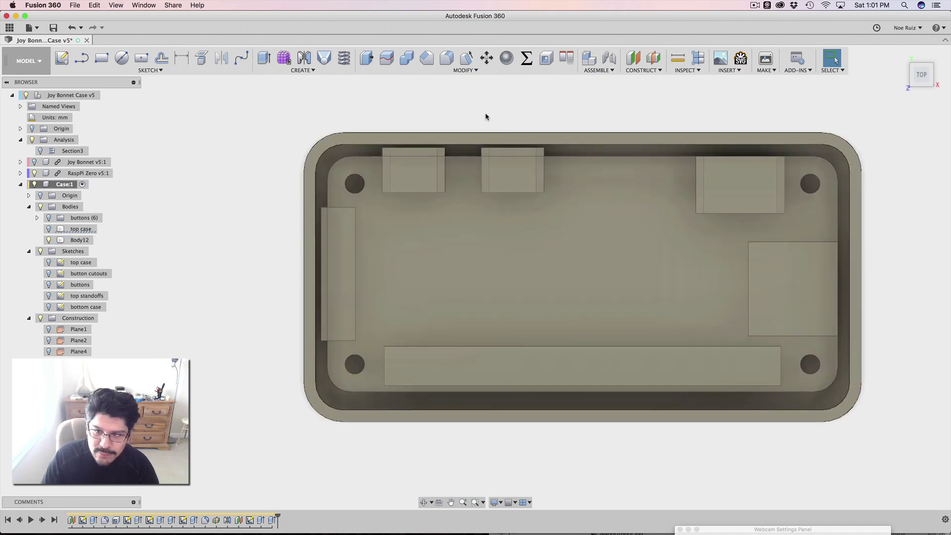
{"action": "middle_click_drag", "start_coordinate": [484, 117], "coordinate": [424, 142]}
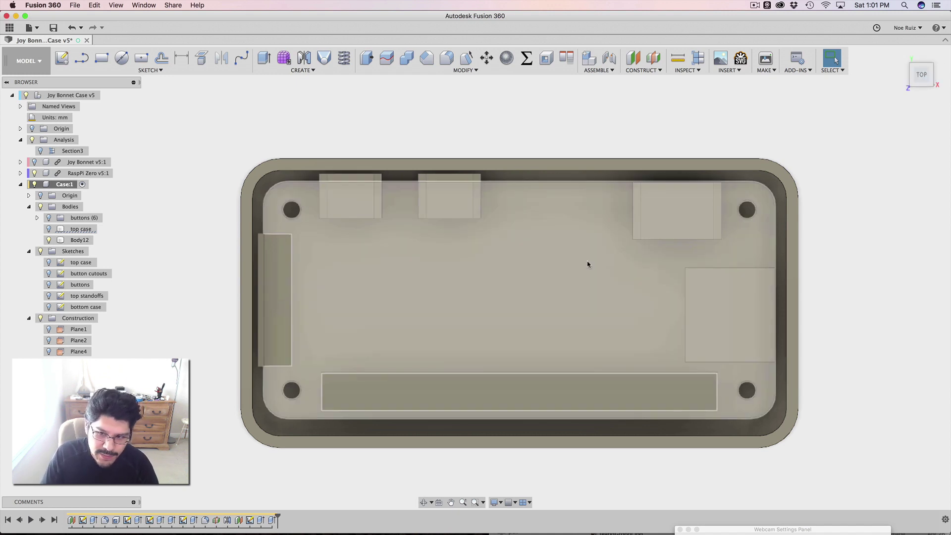
Hide the RaspPi Zero component and select the case's inner floor face
{"action": "left_click", "coordinate": [33, 174]}
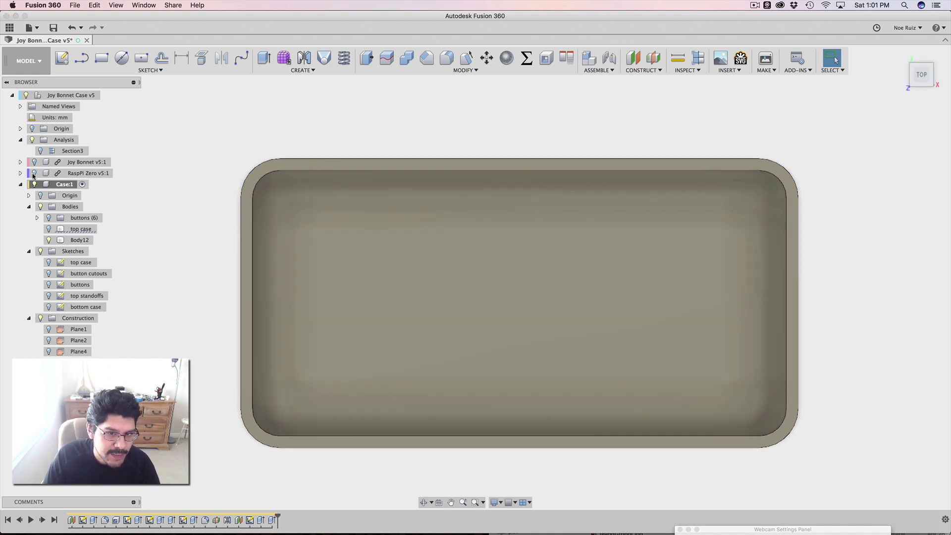
{"action": "middle_click_drag", "start_coordinate": [170, 282], "coordinate": [189, 247], "text": "shift"}
{"action": "left_click", "coordinate": [308, 253]}
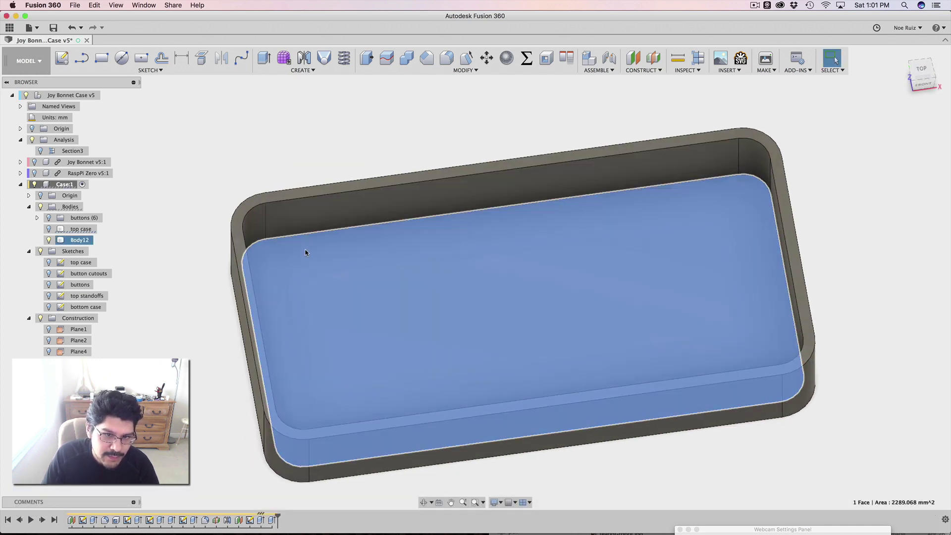
{"action": "scroll", "coordinate": [308, 254], "scroll_direction": "up", "scroll_amount": 5}
{"action": "scroll", "coordinate": [309, 256], "scroll_direction": "down", "scroll_amount": 6}
{"action": "middle_click_drag", "start_coordinate": [233, 335], "coordinate": [214, 331], "text": "shift"}
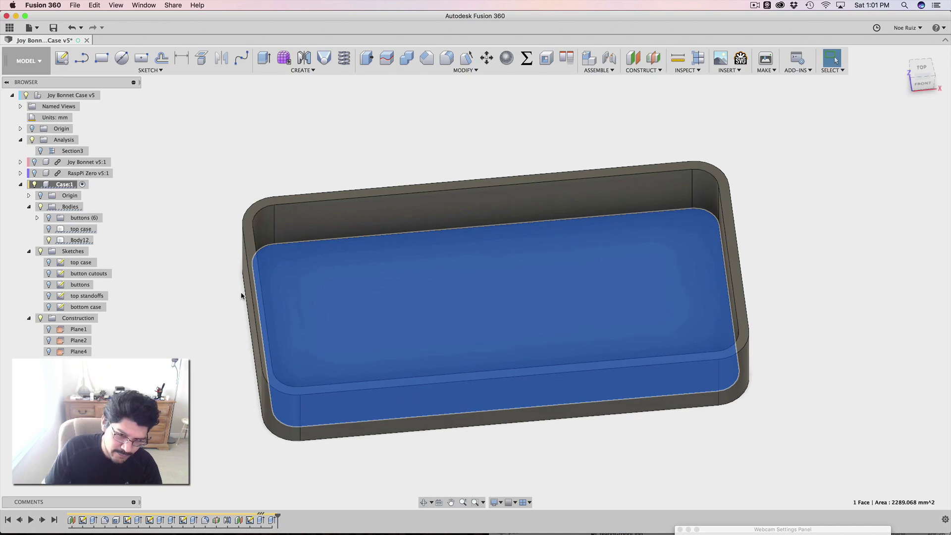
Start a new sketch on the case floor and show the RaspPi Zero again
{"action": "key", "text": "p"}
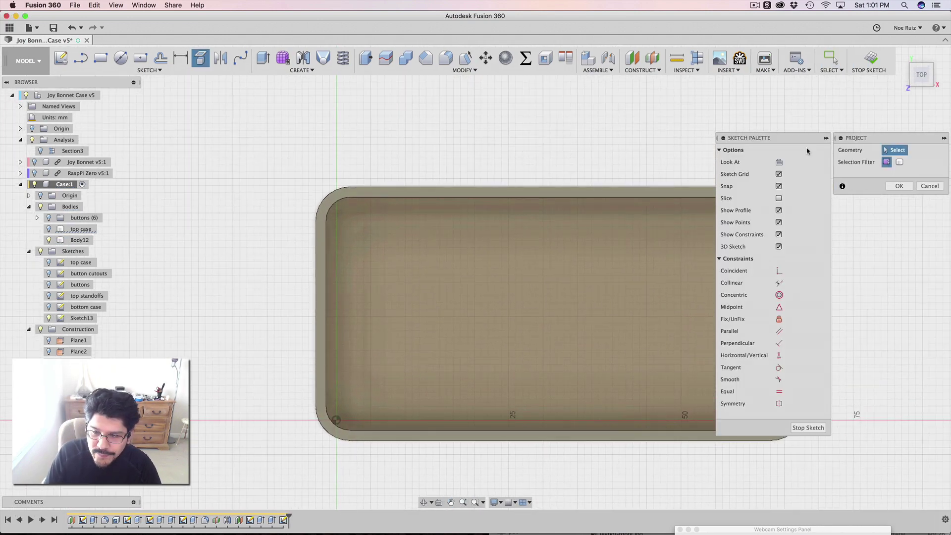
{"action": "middle_click_drag", "start_coordinate": [573, 149], "coordinate": [554, 143], "text": "shift"}
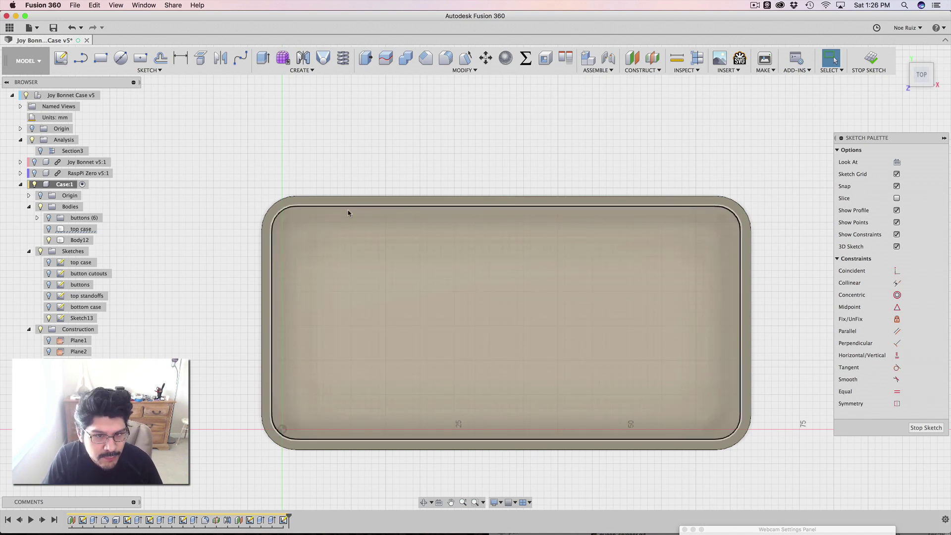
{"action": "left_click", "coordinate": [34, 174]}
{"action": "middle_click_drag", "start_coordinate": [363, 325], "coordinate": [215, 246], "text": "shift"}
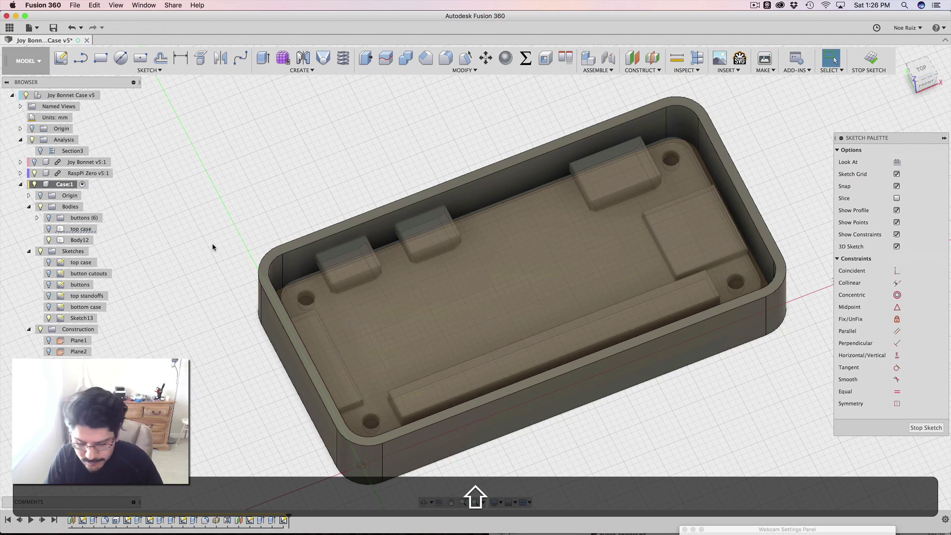
{"action": "scroll", "coordinate": [340, 210], "scroll_direction": "up", "scroll_amount": 5}
Project the three corner standoff hole edges into the floor sketch
{"action": "key", "text": "p"}
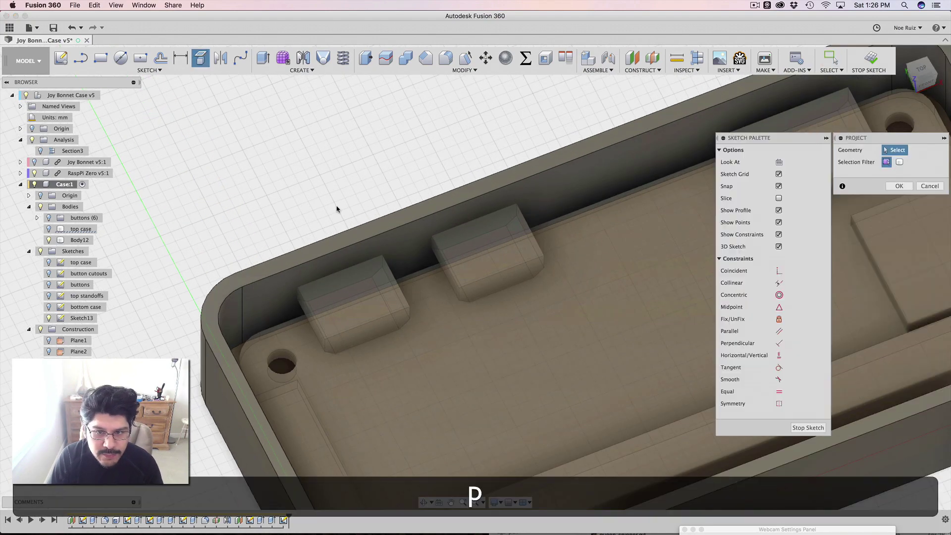
{"action": "scroll", "coordinate": [294, 325], "scroll_direction": "up", "scroll_amount": 10}
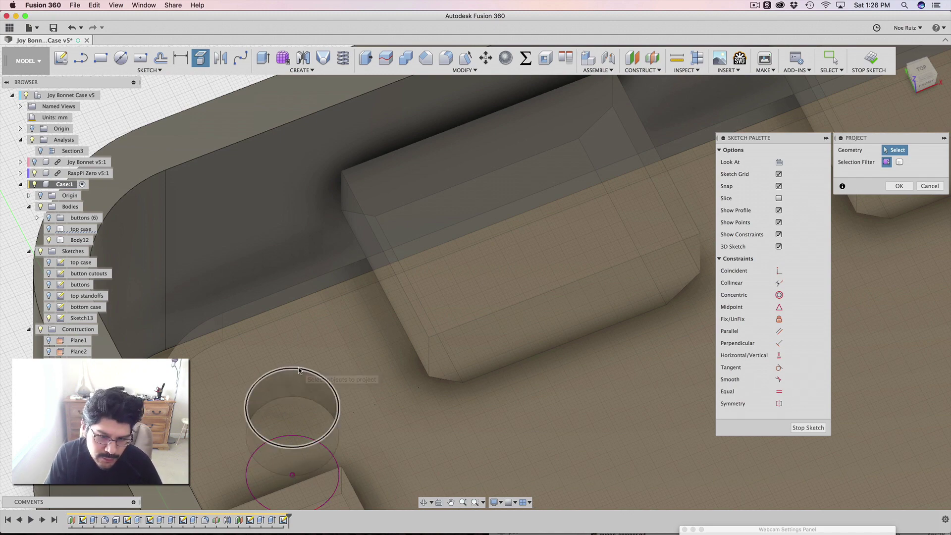
{"action": "scroll", "coordinate": [299, 369], "scroll_direction": "down", "scroll_amount": 8}
{"action": "middle_click_drag", "start_coordinate": [712, 262], "coordinate": [399, 348]}
{"action": "scroll", "coordinate": [543, 247], "scroll_direction": "up", "scroll_amount": 5}
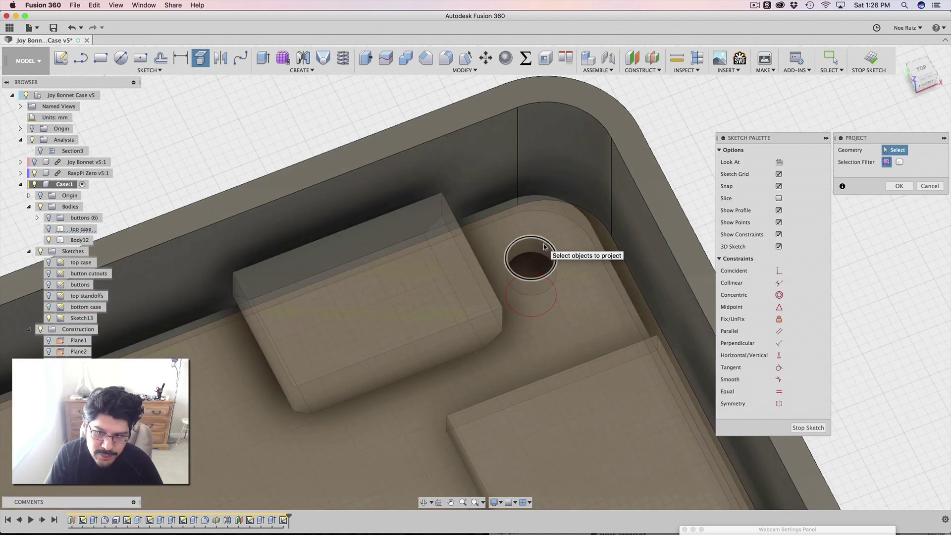
{"action": "scroll", "coordinate": [544, 246], "scroll_direction": "up", "scroll_amount": 3}
{"action": "left_click", "coordinate": [537, 234]}
{"action": "middle_click_drag", "start_coordinate": [549, 446], "coordinate": [413, 260]}
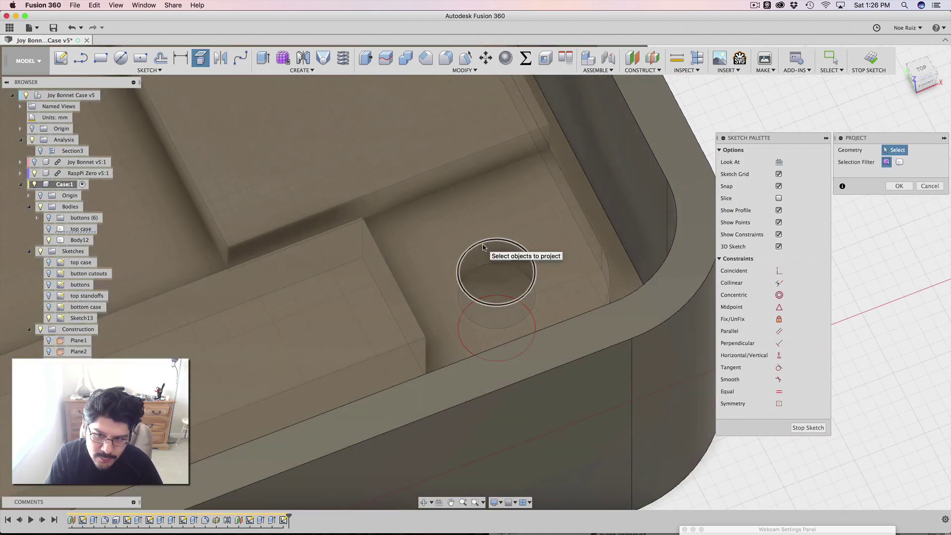
{"action": "left_click", "coordinate": [482, 245]}
{"action": "middle_click_drag", "start_coordinate": [193, 314], "coordinate": [654, 201]}
{"action": "middle_click_drag", "start_coordinate": [154, 398], "coordinate": [244, 333]}
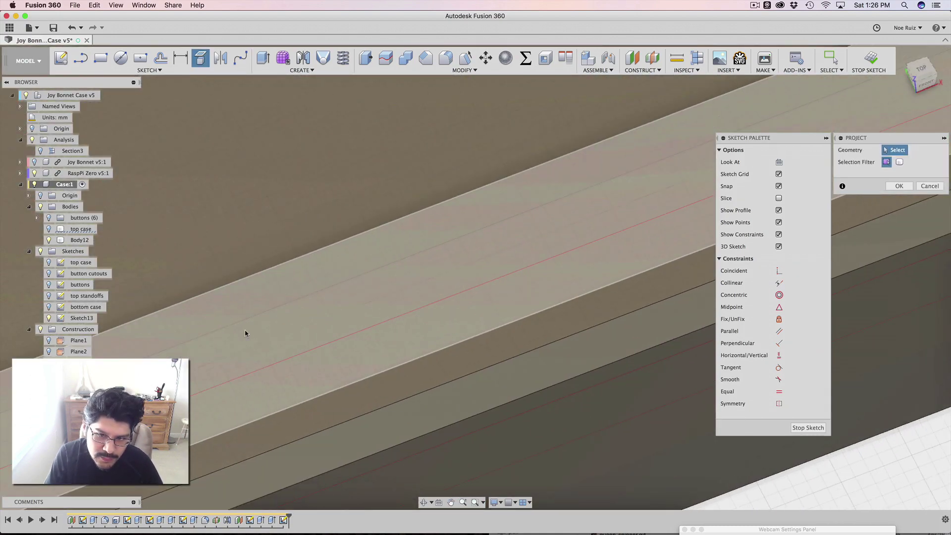
{"action": "scroll", "coordinate": [607, 259], "scroll_direction": "down", "scroll_amount": 8}
{"action": "scroll", "coordinate": [436, 312], "scroll_direction": "up", "scroll_amount": 2}
{"action": "left_click", "coordinate": [438, 288]}
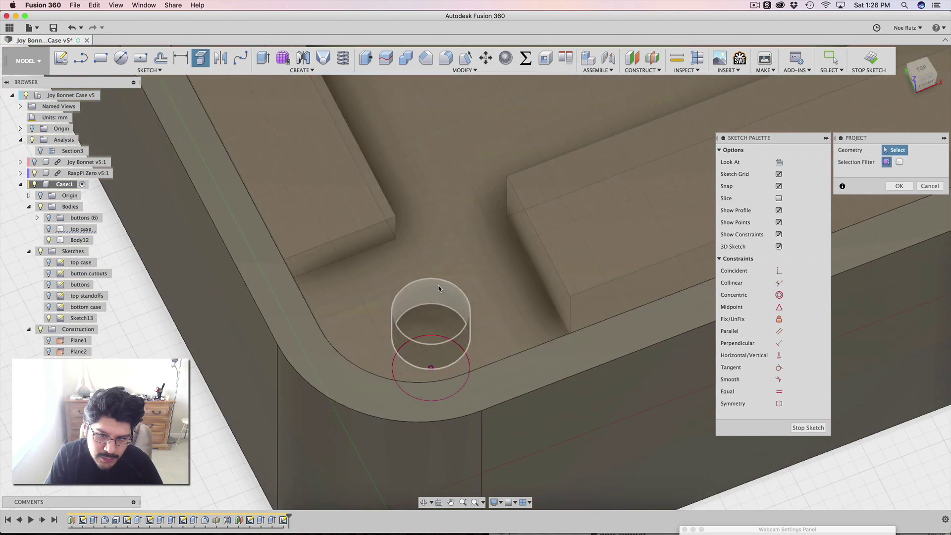
{"action": "left_click", "coordinate": [898, 185]}
Hide the RaspPi Zero again and view the floor sketch from directly above
{"action": "scroll", "coordinate": [439, 312], "scroll_direction": "down", "scroll_amount": 6}
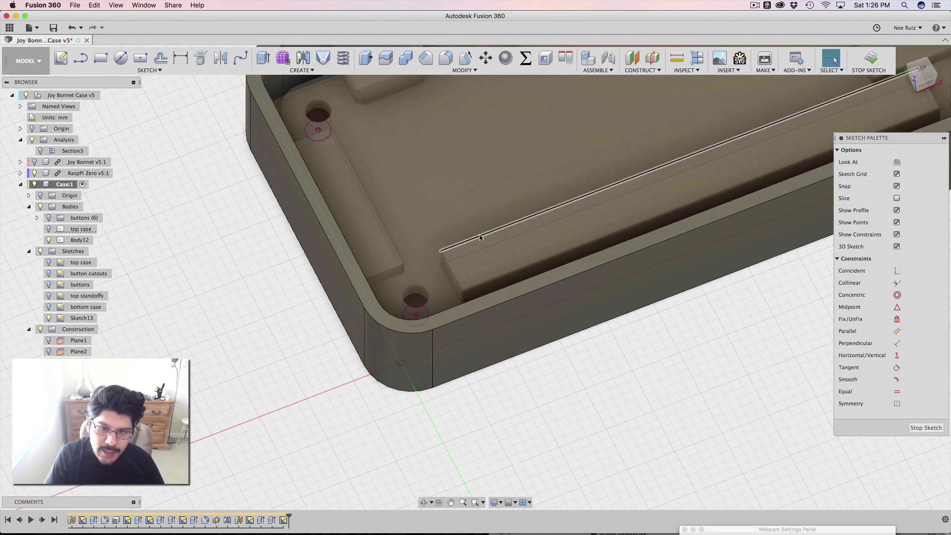
{"action": "middle_click_drag", "start_coordinate": [517, 178], "coordinate": [479, 316]}
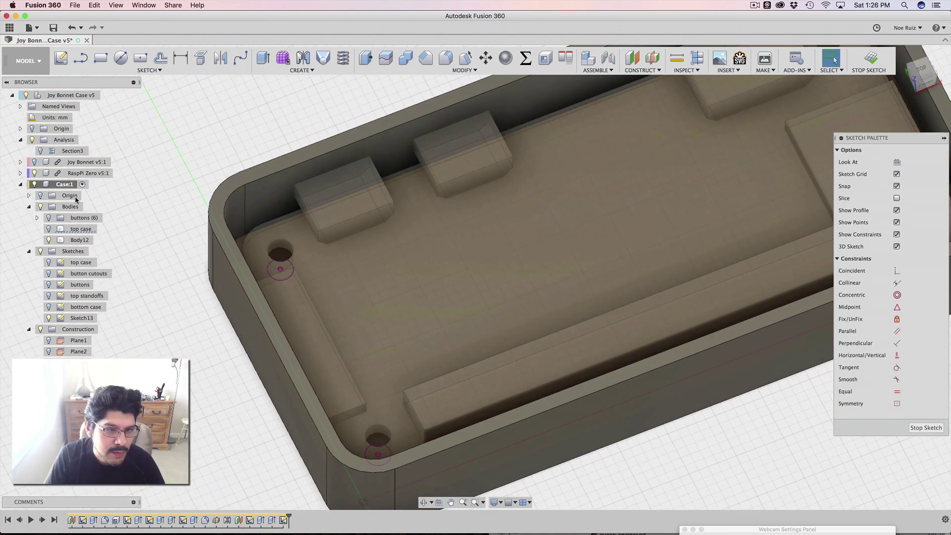
{"action": "left_click", "coordinate": [35, 173]}
{"action": "left_click", "coordinate": [79, 240]}
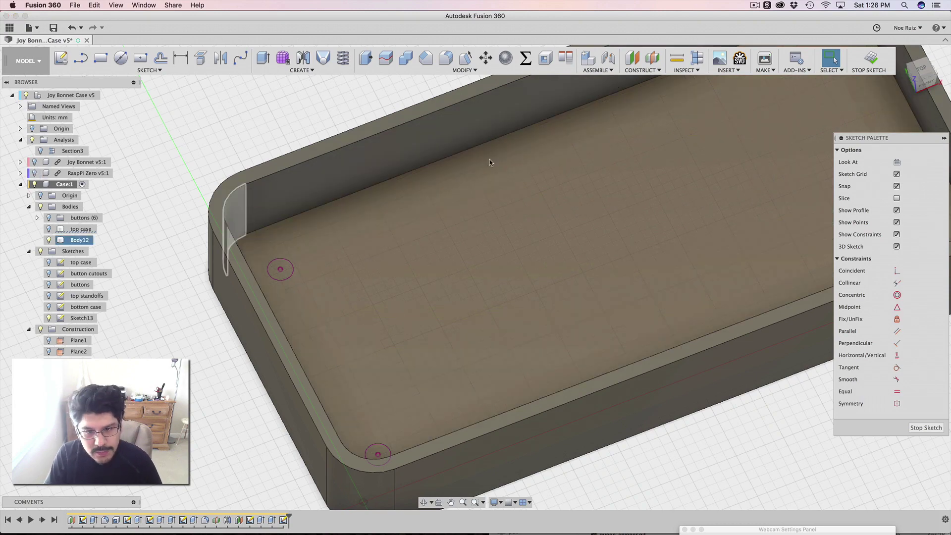
{"action": "left_click", "coordinate": [919, 70]}
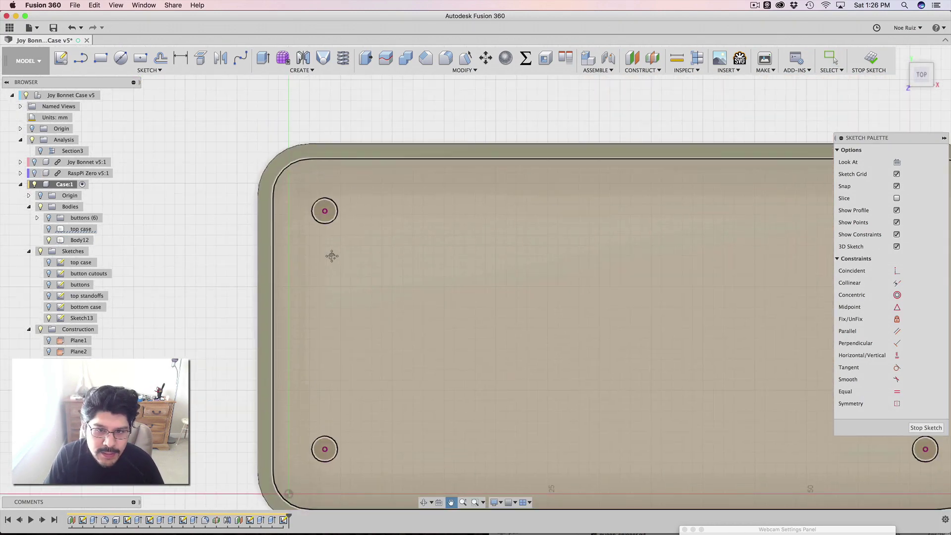
Draw a 2.2 mm diameter circle at the top-left corner standoff
{"action": "scroll", "coordinate": [340, 224], "scroll_direction": "up", "scroll_amount": 5}
{"action": "scroll", "coordinate": [340, 223], "scroll_direction": "up", "scroll_amount": 2}
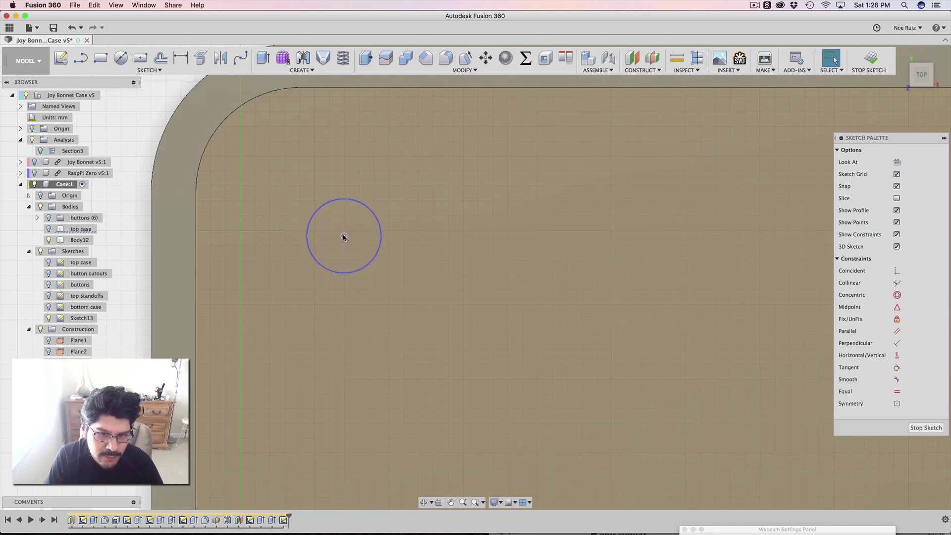
{"action": "scroll", "coordinate": [332, 236], "scroll_direction": "down", "scroll_amount": 3}
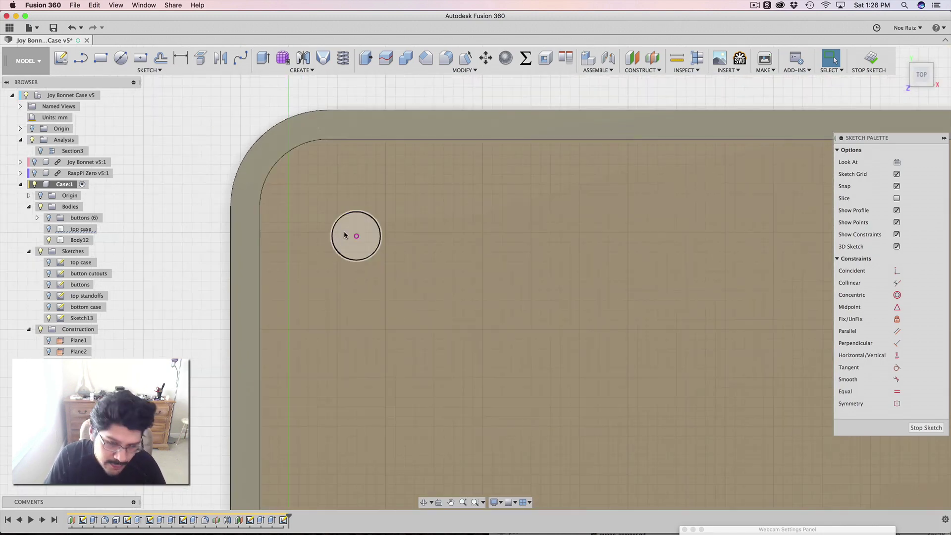
{"action": "key", "text": "c"}
{"action": "scroll", "coordinate": [359, 239], "scroll_direction": "up", "scroll_amount": 3}
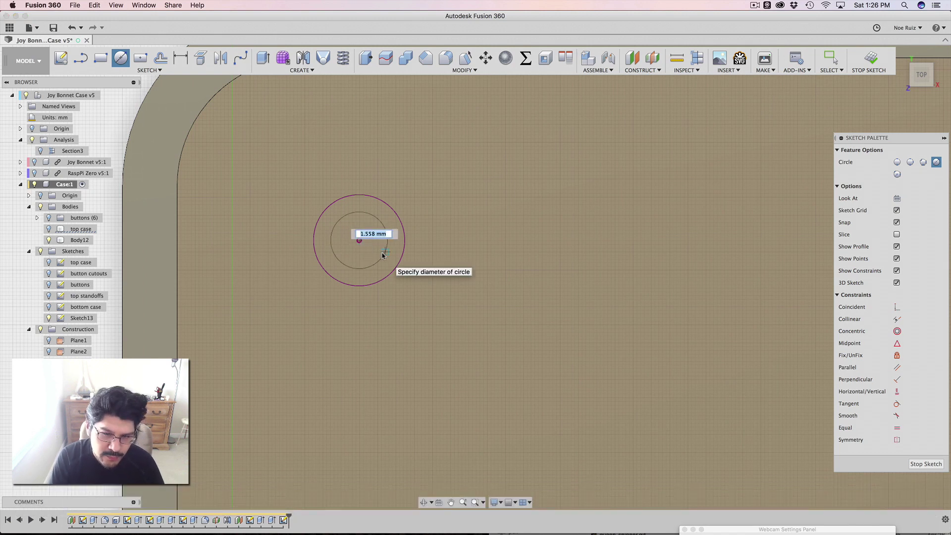
{"action": "type", "text": "2.2"}
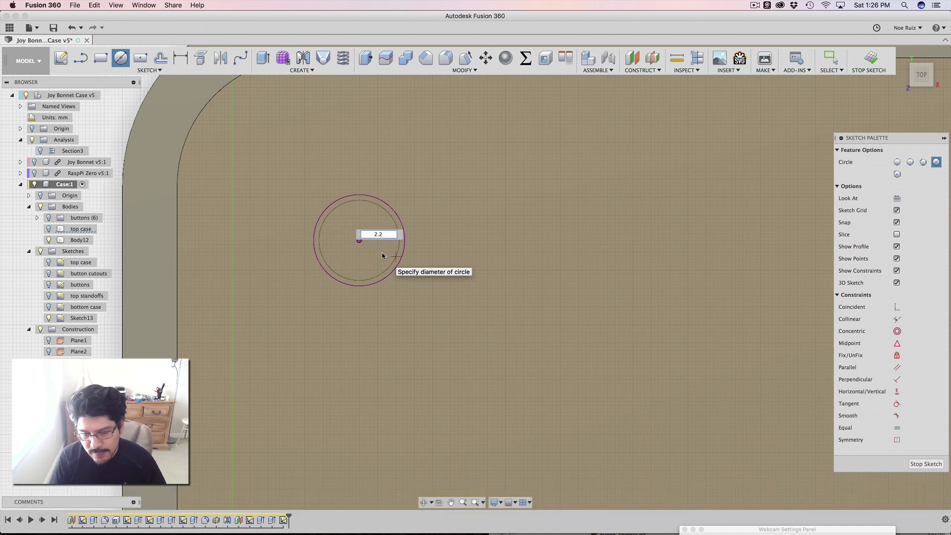
{"action": "key", "text": "Return"}
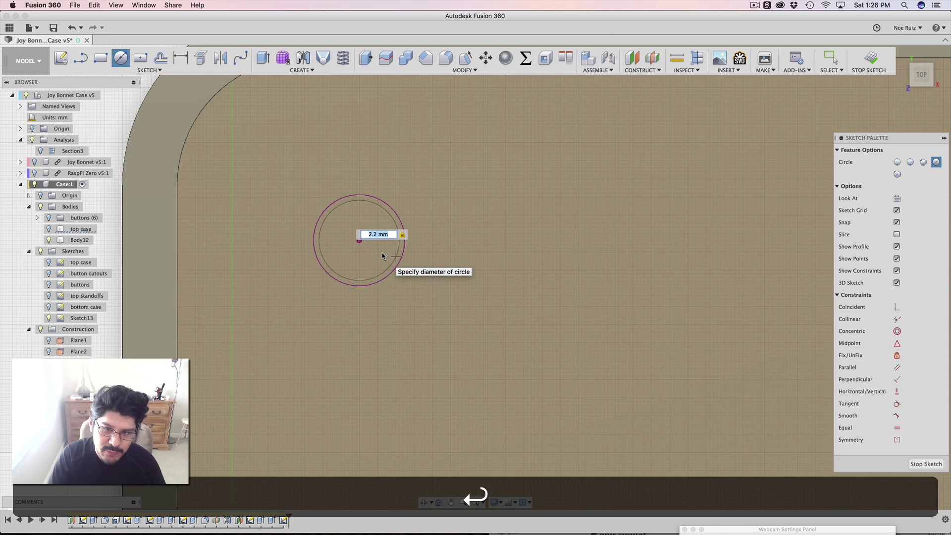
{"action": "key", "text": "Return"}
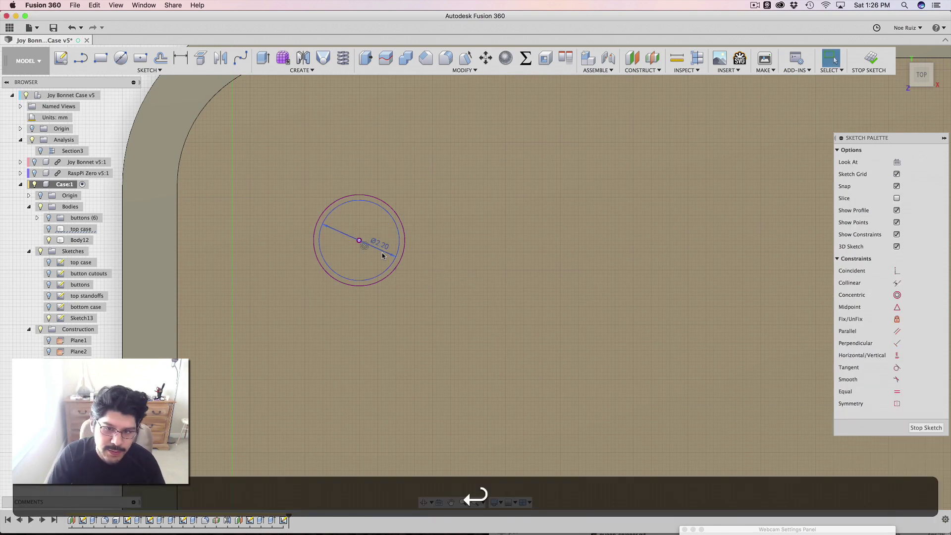
Turn the outer projected circle into construction geometry
{"action": "scroll", "coordinate": [382, 253], "scroll_direction": "up", "scroll_amount": 2}
{"action": "left_click", "coordinate": [394, 191]}
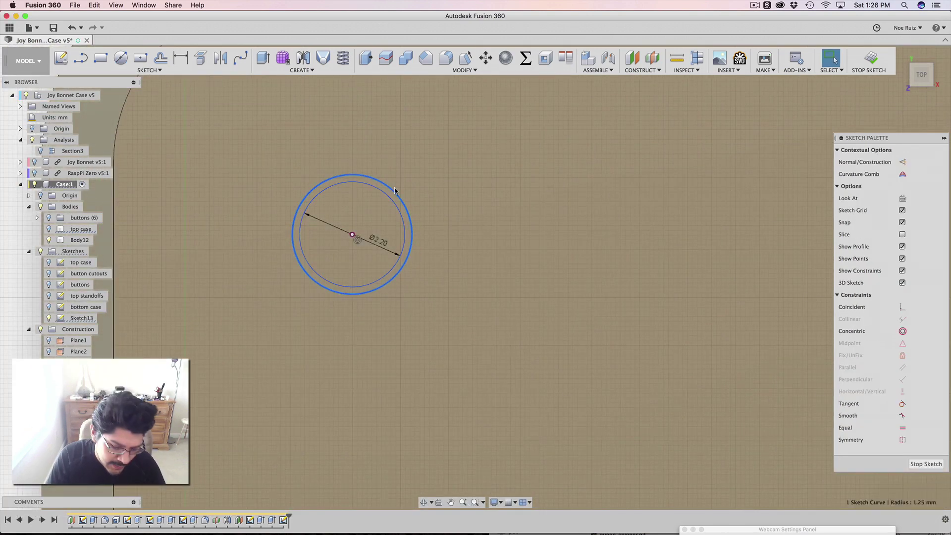
{"action": "key", "text": "x"}
{"action": "scroll", "coordinate": [370, 192], "scroll_direction": "down", "scroll_amount": 2}
{"action": "scroll", "coordinate": [361, 181], "scroll_direction": "up", "scroll_amount": 2}
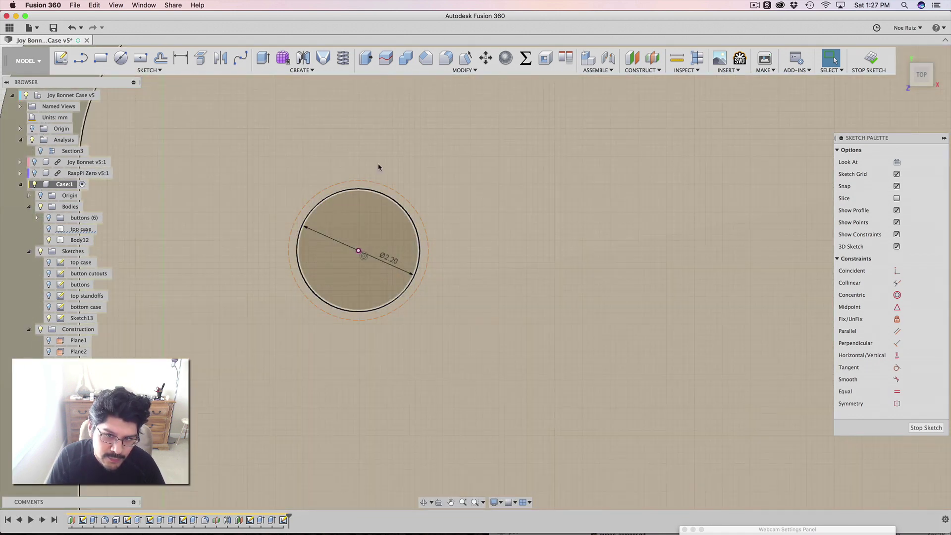
{"action": "scroll", "coordinate": [384, 178], "scroll_direction": "down", "scroll_amount": 3}
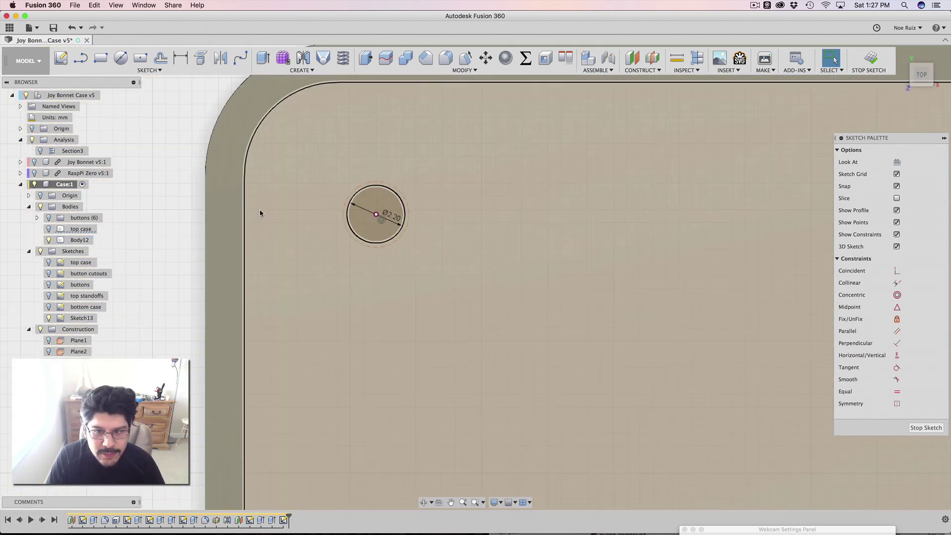
{"action": "scroll", "coordinate": [260, 213], "scroll_direction": "down", "scroll_amount": 4}
Draw an L-shaped line from the left inner wall to the top inner wall around the circle
{"action": "middle_click_drag", "start_coordinate": [176, 221], "coordinate": [208, 251]}
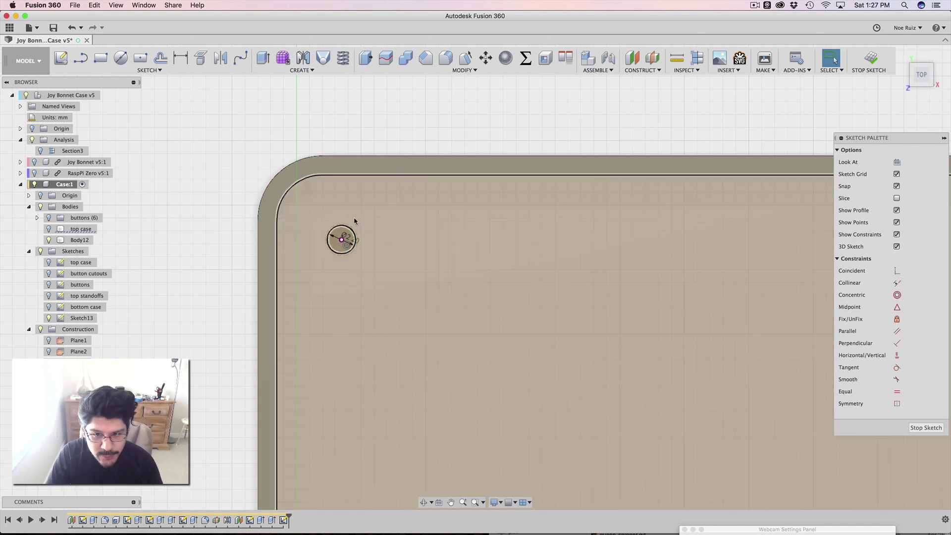
{"action": "middle_click_drag", "start_coordinate": [356, 222], "coordinate": [365, 285]}
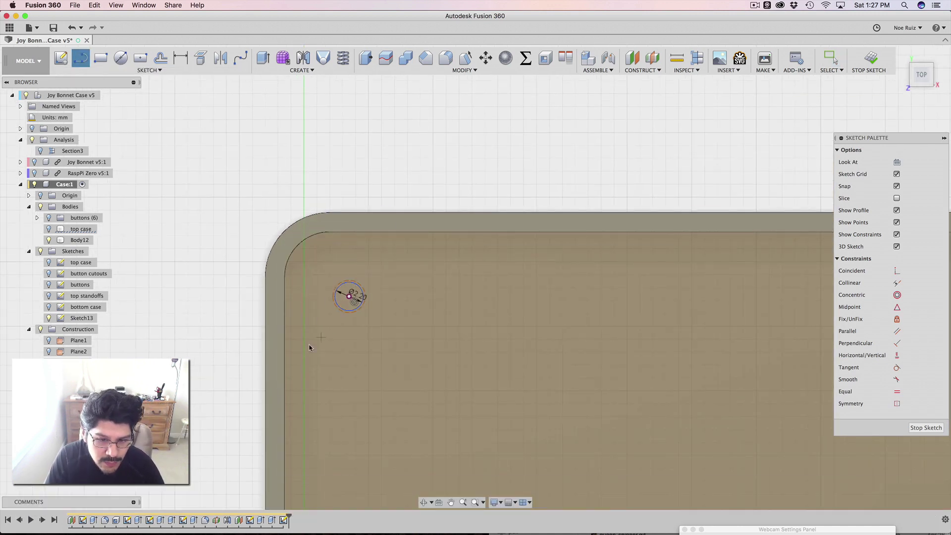
{"action": "scroll", "coordinate": [304, 346], "scroll_direction": "up", "scroll_amount": 3}
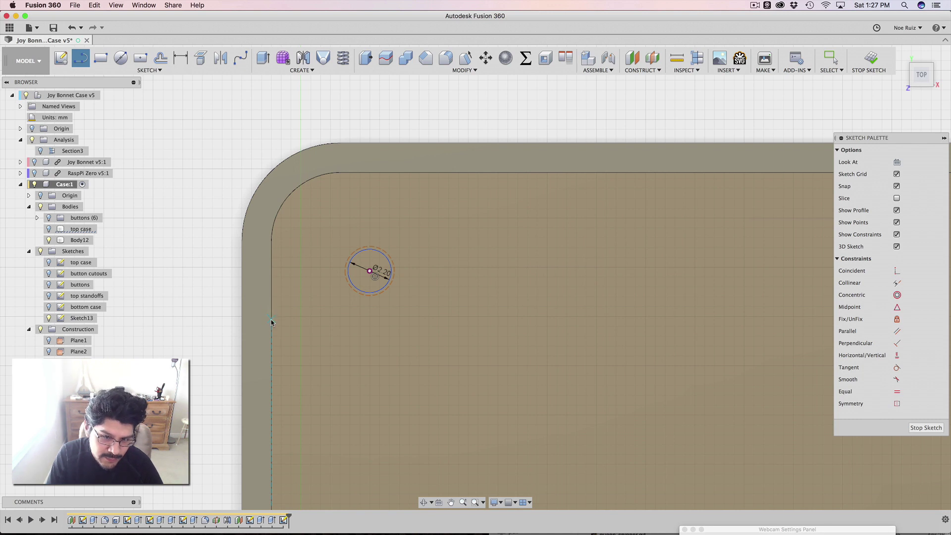
{"action": "left_click", "coordinate": [271, 322]}
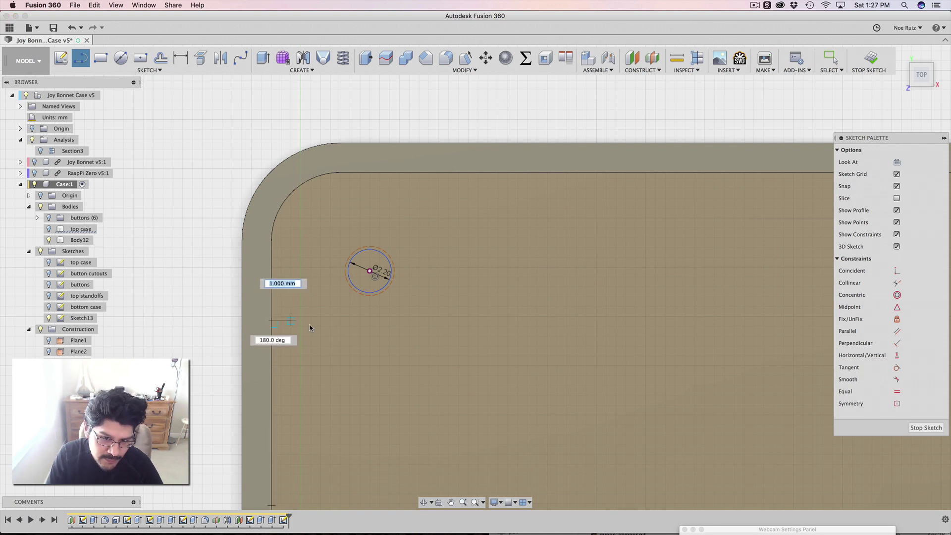
{"action": "left_click", "coordinate": [419, 321]}
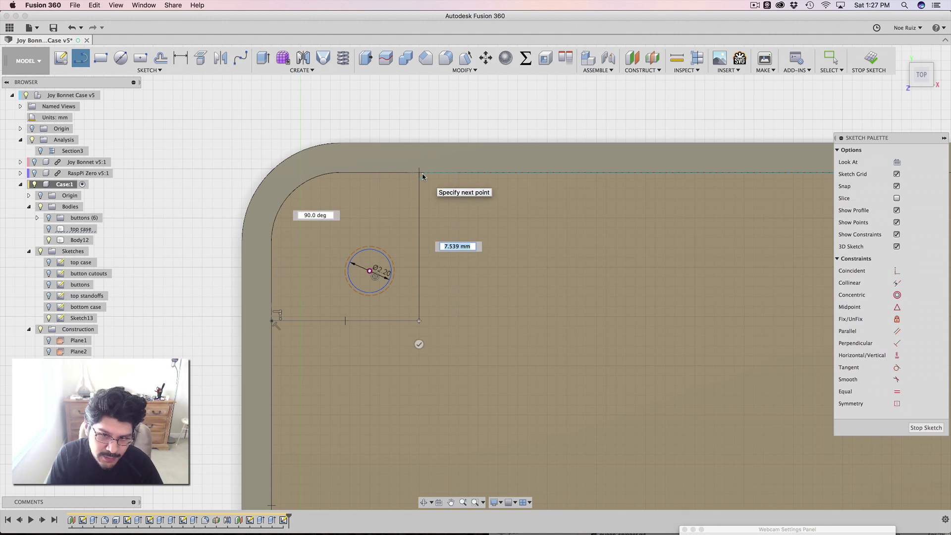
{"action": "left_click", "coordinate": [422, 177]}
{"action": "scroll", "coordinate": [430, 302], "scroll_direction": "up", "scroll_amount": 4}
{"action": "scroll", "coordinate": [426, 279], "scroll_direction": "down", "scroll_amount": 6}
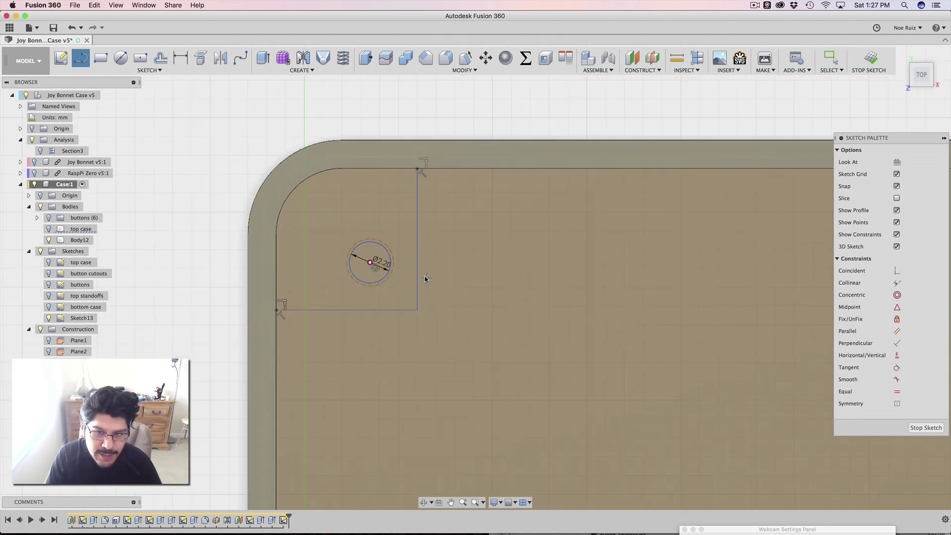
{"action": "middle_click_drag", "start_coordinate": [426, 279], "coordinate": [421, 324]}
{"action": "scroll", "coordinate": [422, 245], "scroll_direction": "up", "scroll_amount": 8}
{"action": "key", "text": "Escape"}
Adjust the L-lines' corner and endpoints so they box in the circle more closely
{"action": "scroll", "coordinate": [414, 248], "scroll_direction": "up", "scroll_amount": 3}
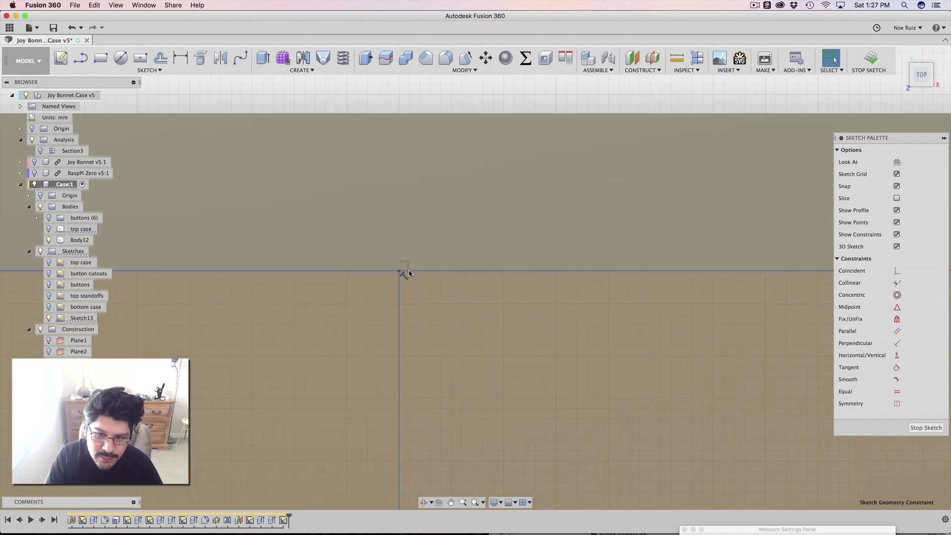
{"action": "scroll", "coordinate": [406, 264], "scroll_direction": "down", "scroll_amount": 6}
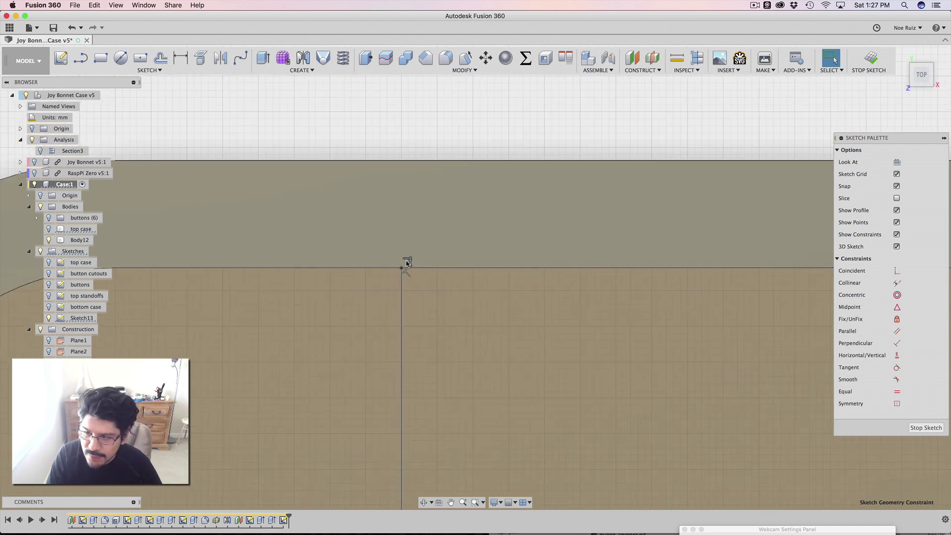
{"action": "mouse_move", "coordinate": [403, 367]}
{"action": "left_mouse_down"}
{"action": "mouse_move", "coordinate": [508, 358]}
{"action": "mouse_move", "coordinate": [325, 344]}
{"action": "mouse_move", "coordinate": [334, 244]}
{"action": "mouse_move", "coordinate": [310, 293]}
{"action": "mouse_move", "coordinate": [431, 431]}
{"action": "mouse_move", "coordinate": [434, 361]}
{"action": "mouse_move", "coordinate": [459, 385]}
{"action": "mouse_move", "coordinate": [442, 347]}
{"action": "left_mouse_up"}
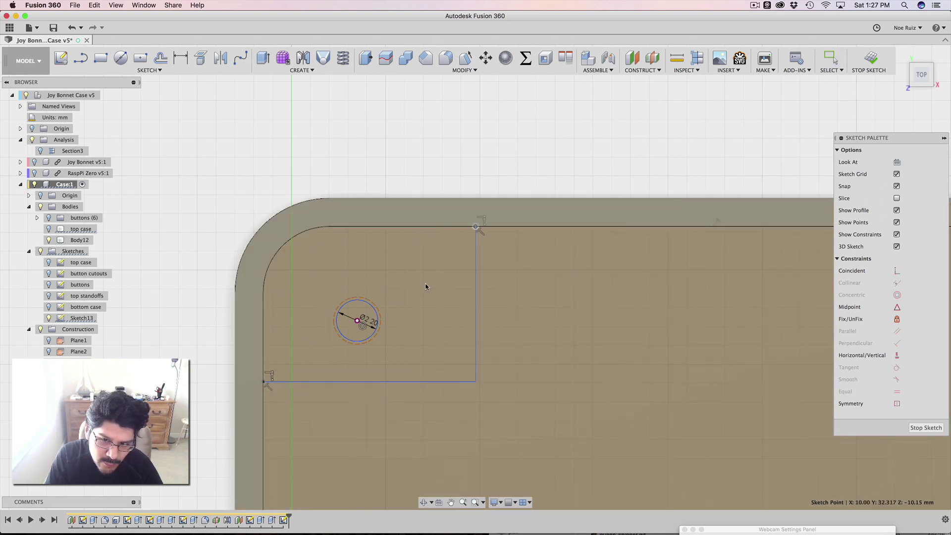
{"action": "left_click_drag", "start_coordinate": [424, 286], "coordinate": [429, 283]}
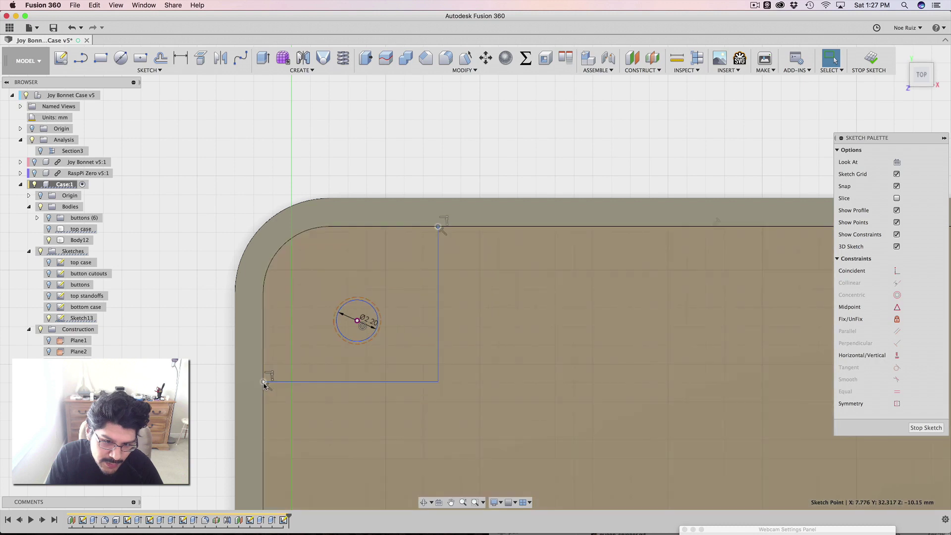
{"action": "mouse_move", "coordinate": [264, 382]}
{"action": "left_mouse_down"}
{"action": "mouse_move", "coordinate": [275, 339]}
{"action": "mouse_move", "coordinate": [270, 397]}
{"action": "left_mouse_up"}
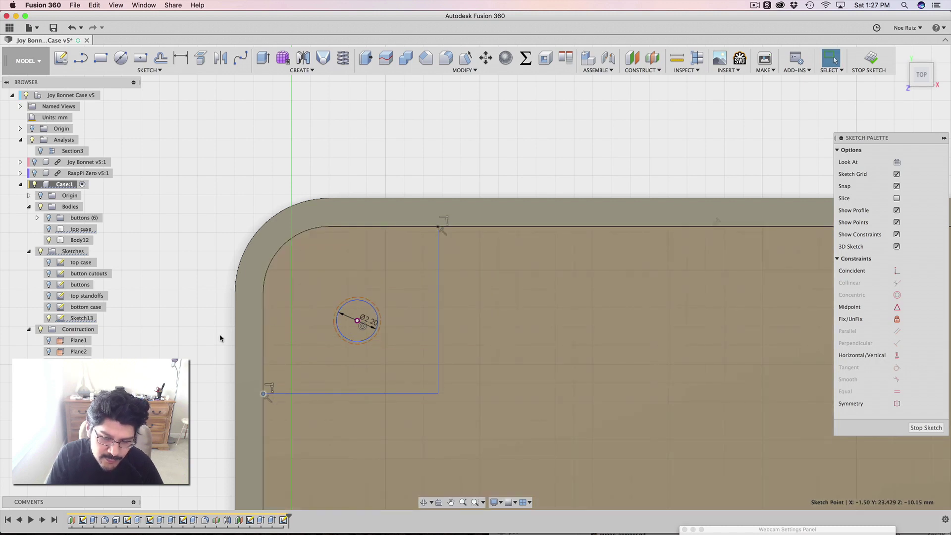
{"action": "scroll", "coordinate": [221, 337], "scroll_direction": "up", "scroll_amount": 2}
{"action": "scroll", "coordinate": [286, 337], "scroll_direction": "up", "scroll_amount": 2}
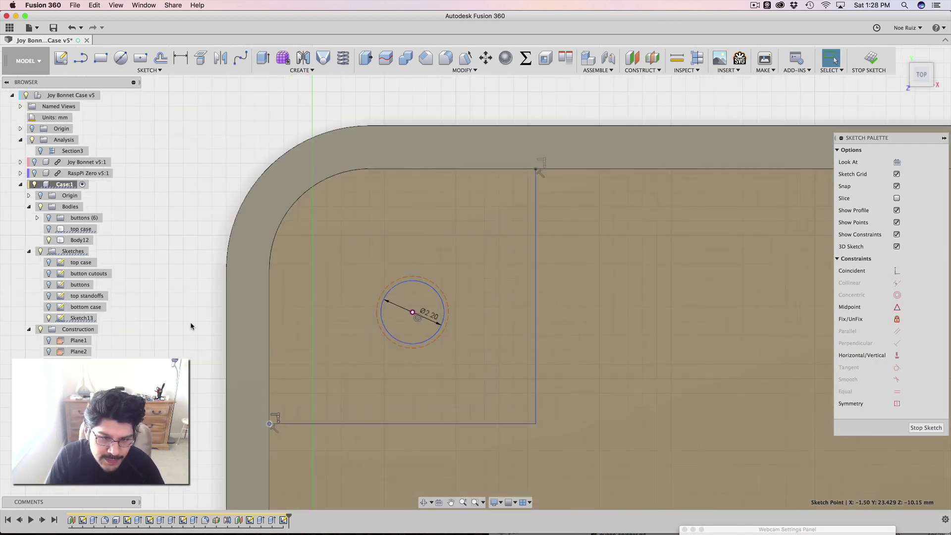
Dimension the vertical corner line 2.00 mm from the circle centre
{"action": "key", "text": "d"}
{"action": "left_click", "coordinate": [536, 307]}
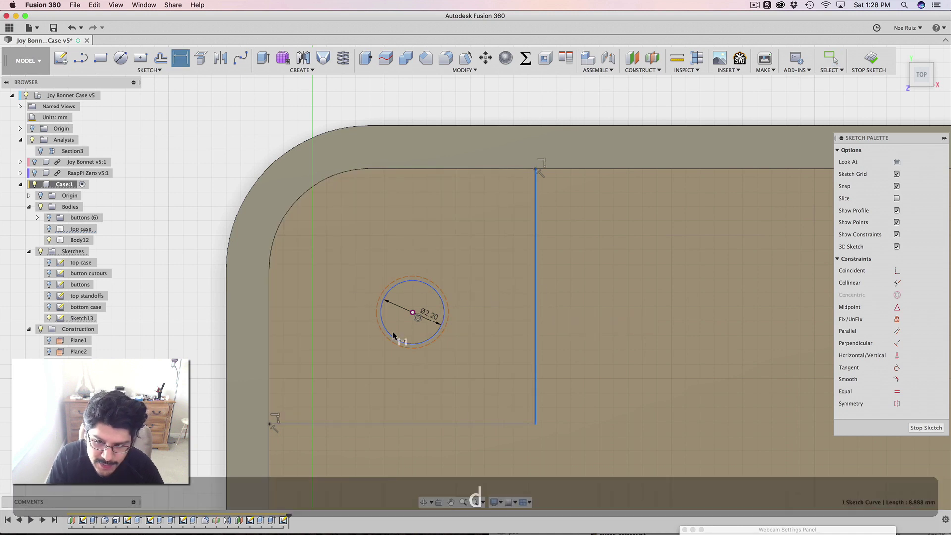
{"action": "left_click", "coordinate": [413, 315]}
{"action": "scroll", "coordinate": [471, 318], "scroll_direction": "down", "scroll_amount": 5}
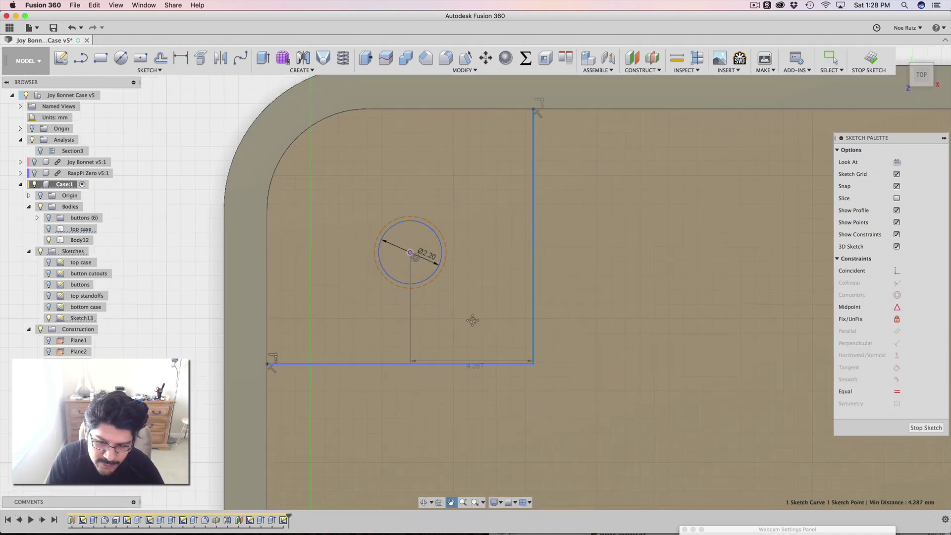
{"action": "left_click", "coordinate": [513, 403]}
{"action": "type", "text": "2"}
{"action": "key", "text": "Return"}
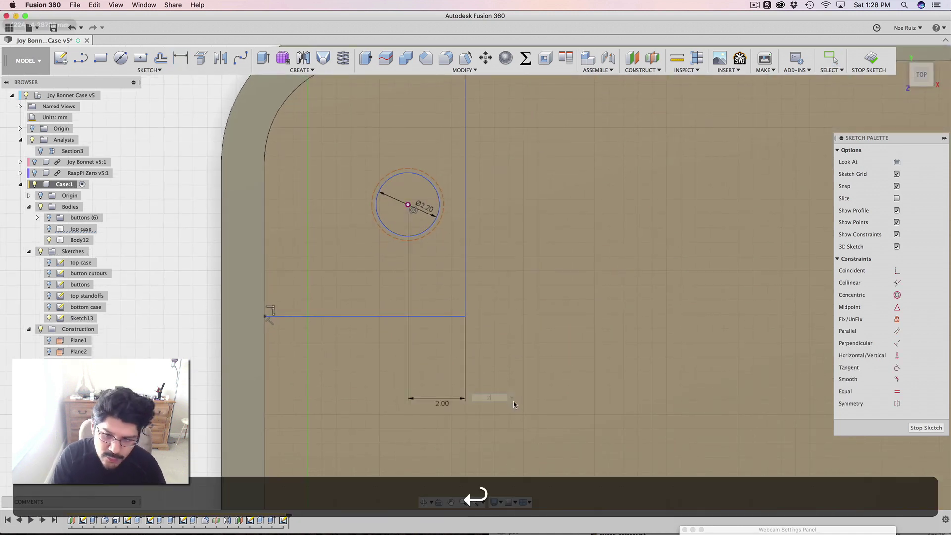
Dimension the horizontal corner line 2.00 mm from the circle centre
{"action": "left_click", "coordinate": [352, 315]}
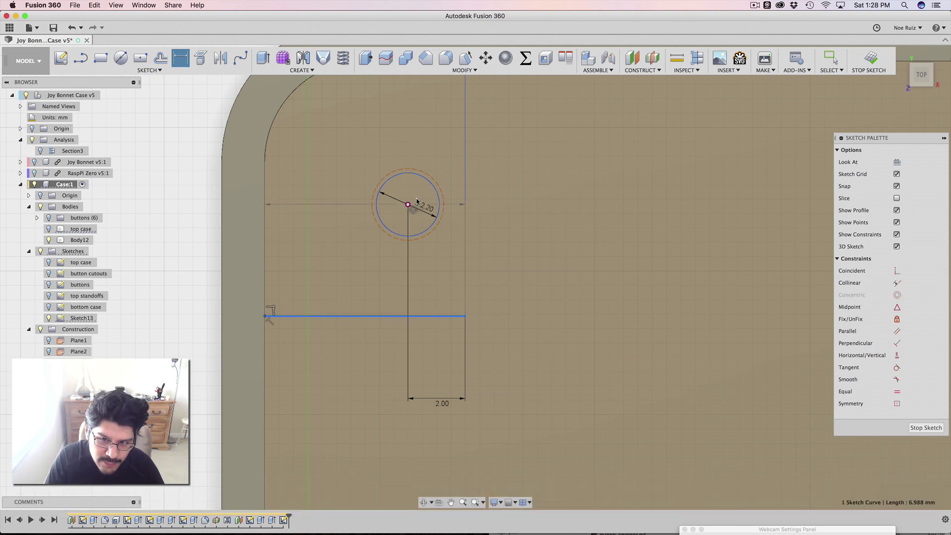
{"action": "left_click", "coordinate": [407, 205]}
{"action": "left_click", "coordinate": [522, 260]}
{"action": "type", "text": "2"}
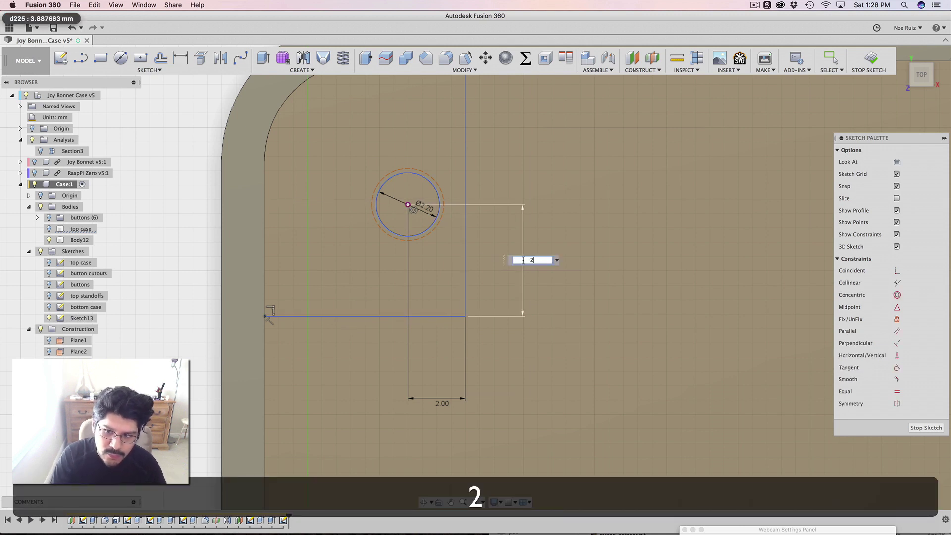
{"action": "key", "text": "Return"}
Zoom and pan to bring the whole case back into view
{"action": "scroll", "coordinate": [531, 198], "scroll_direction": "down", "scroll_amount": 6}
{"action": "middle_click_drag", "start_coordinate": [544, 201], "coordinate": [416, 221]}
{"action": "scroll", "coordinate": [392, 206], "scroll_direction": "up", "scroll_amount": 5}
{"action": "scroll", "coordinate": [419, 208], "scroll_direction": "down", "scroll_amount": 4}
{"action": "middle_click_drag", "start_coordinate": [372, 188], "coordinate": [351, 193]}
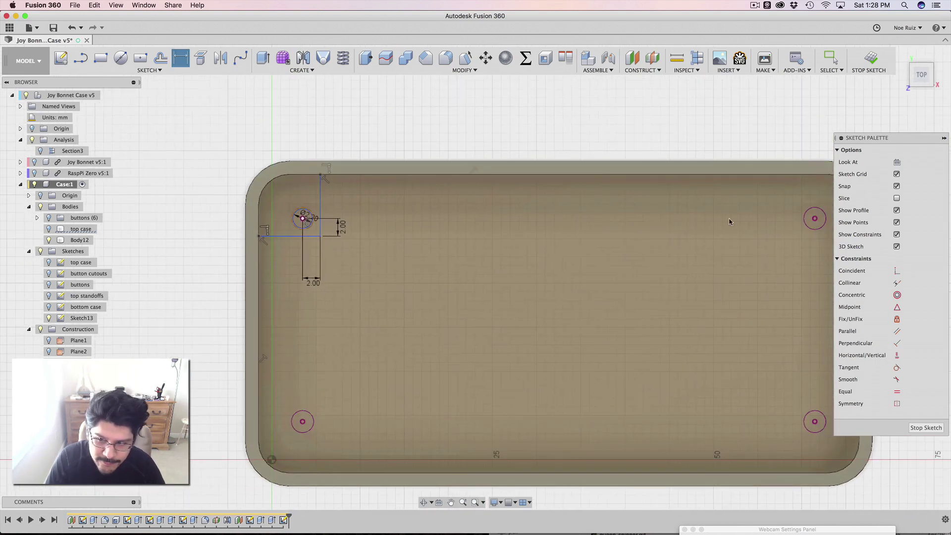
{"action": "middle_click_drag", "start_coordinate": [546, 292], "coordinate": [521, 305]}
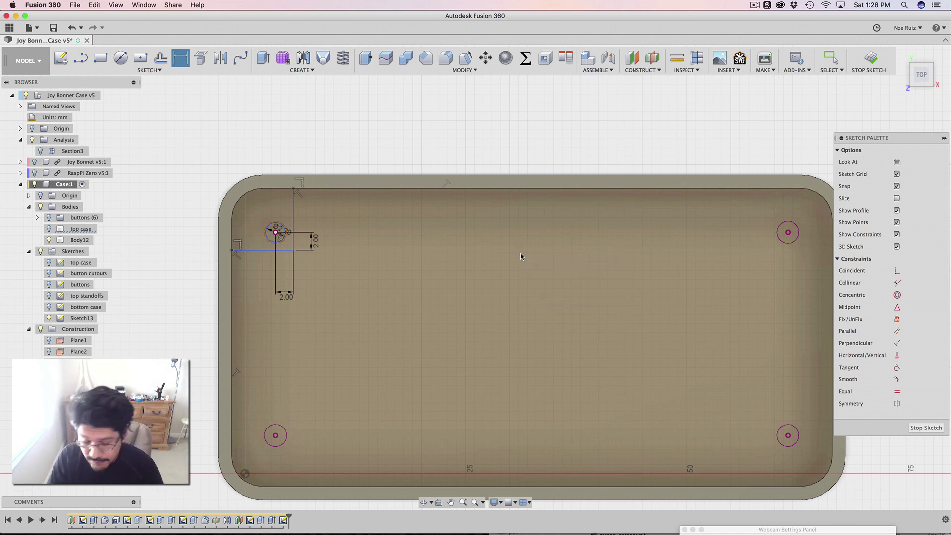
{"action": "key", "text": "l"}
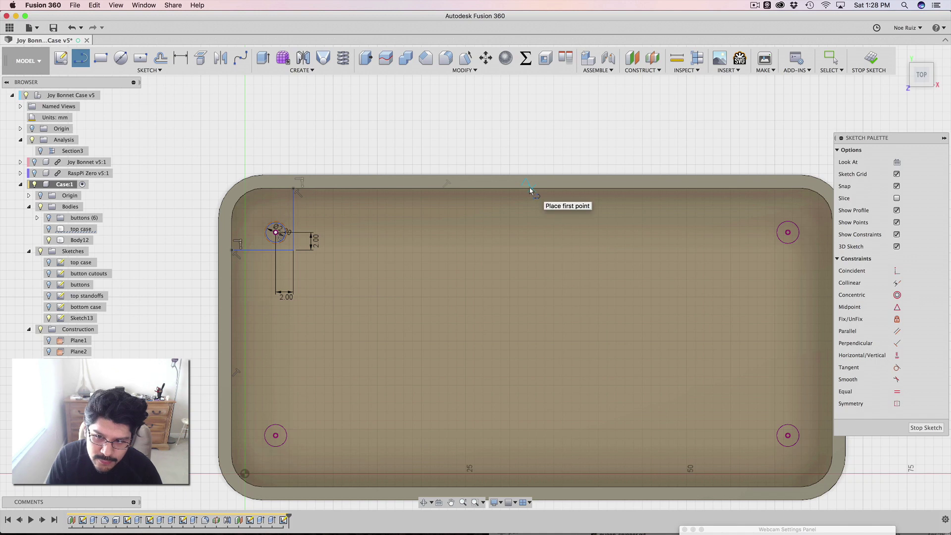
Draw vertical and horizontal centre lines between the midpoints of opposite case walls
{"action": "scroll", "coordinate": [530, 191], "scroll_direction": "up", "scroll_amount": 2}
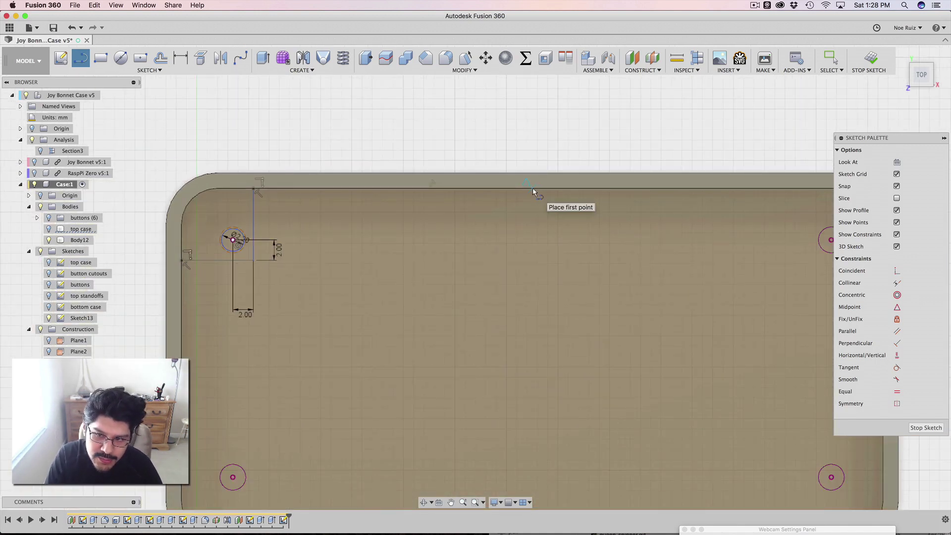
{"action": "left_click", "coordinate": [533, 188]}
{"action": "scroll", "coordinate": [570, 377], "scroll_direction": "down", "scroll_amount": 5}
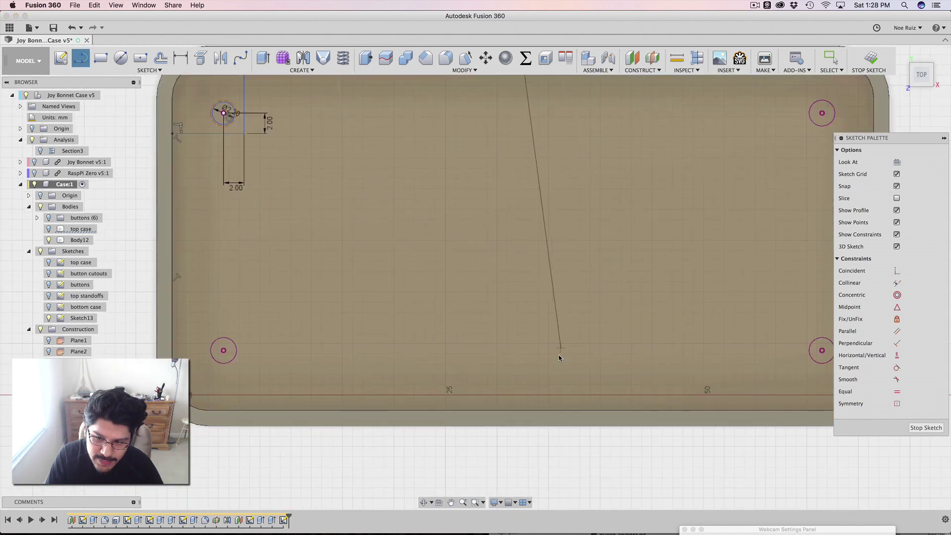
{"action": "double_click", "coordinate": [531, 418]}
{"action": "scroll", "coordinate": [525, 325], "scroll_direction": "up", "scroll_amount": 1}
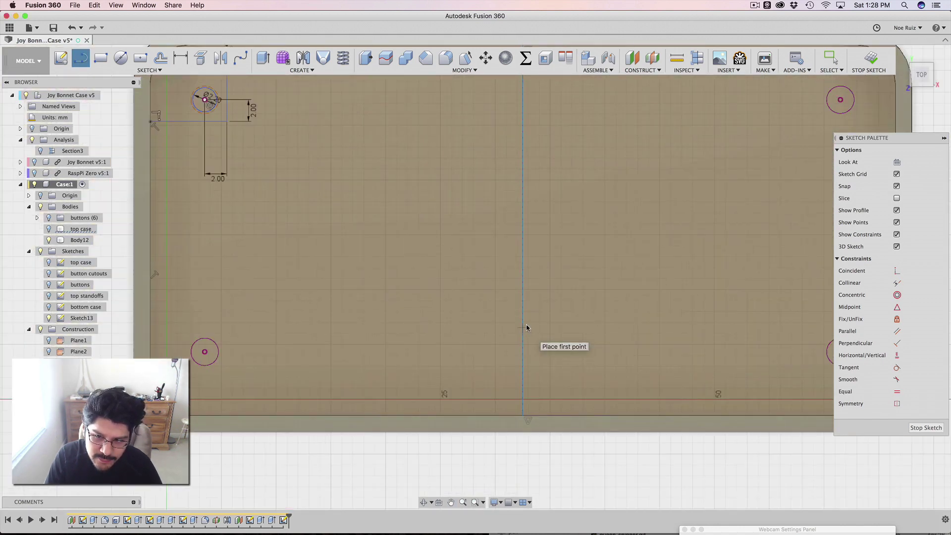
{"action": "scroll", "coordinate": [526, 327], "scroll_direction": "down", "scroll_amount": 5}
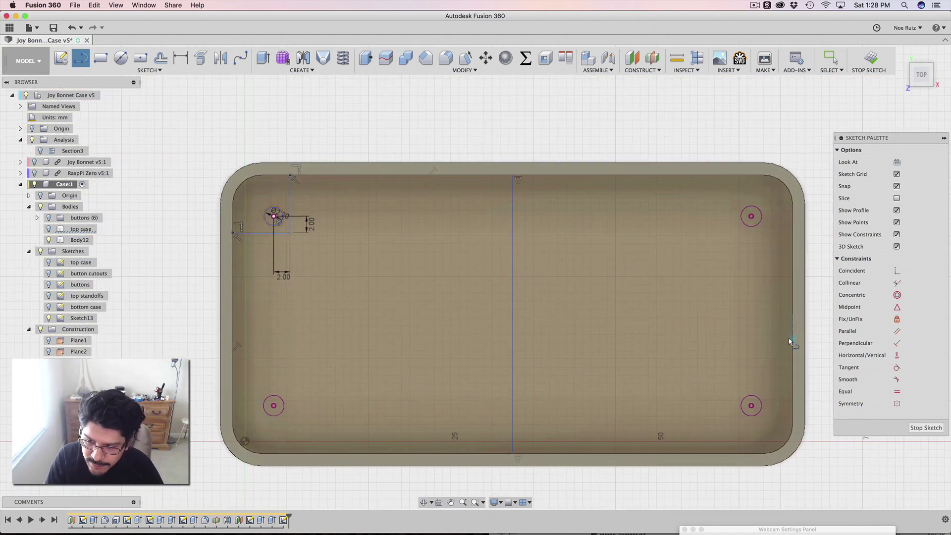
{"action": "left_click", "coordinate": [788, 313]}
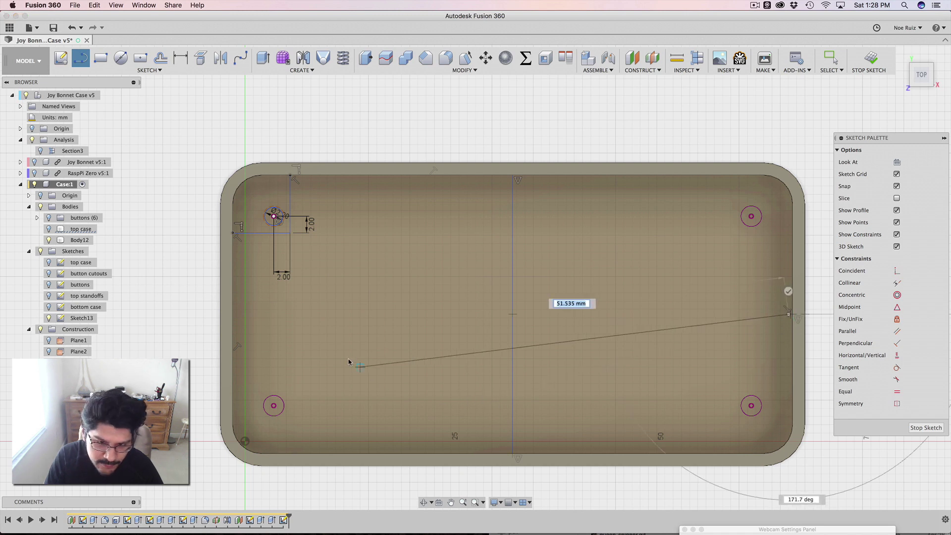
{"action": "double_click", "coordinate": [235, 318]}
{"action": "key", "text": "Escape"}
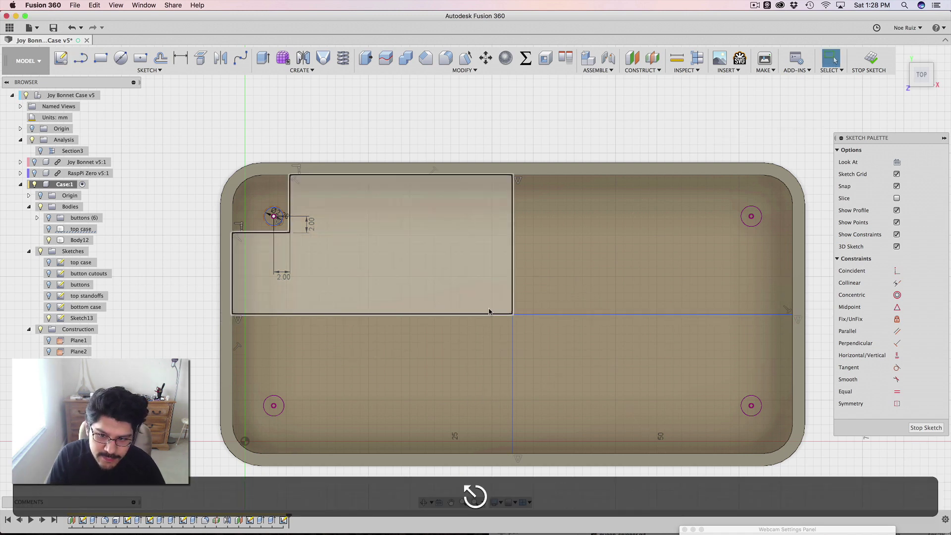
Convert both centre lines to construction lines and launch the Mirror command
{"action": "left_click", "coordinate": [495, 314]}
{"action": "left_click", "coordinate": [512, 305], "text": "shift"}
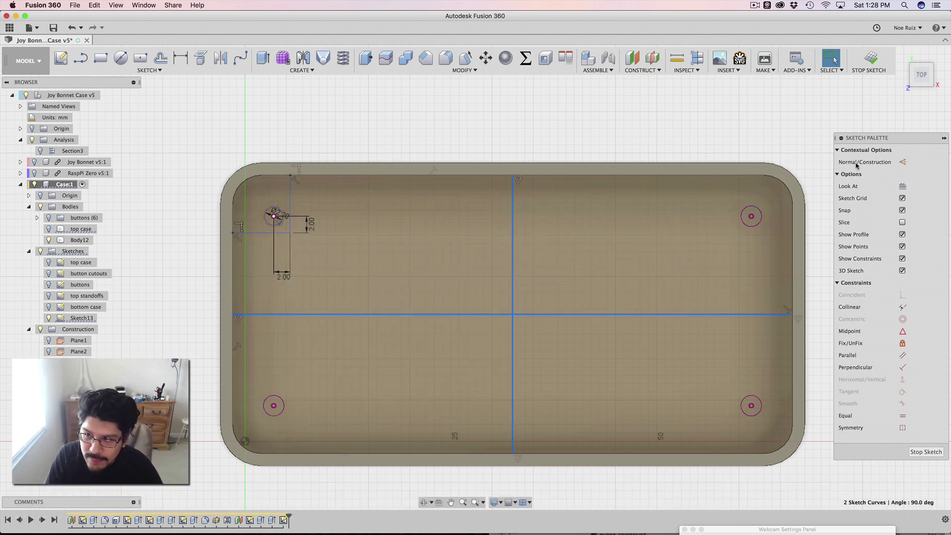
{"action": "left_click", "coordinate": [901, 162]}
{"action": "left_click", "coordinate": [541, 286]}
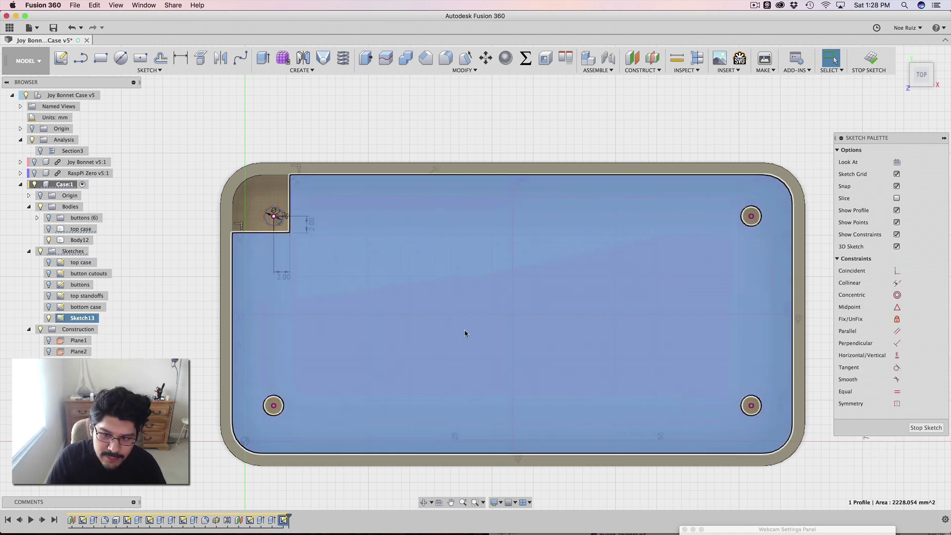
{"action": "left_click", "coordinate": [498, 142]}
{"action": "left_click", "coordinate": [560, 249]}
{"action": "left_click", "coordinate": [561, 152]}
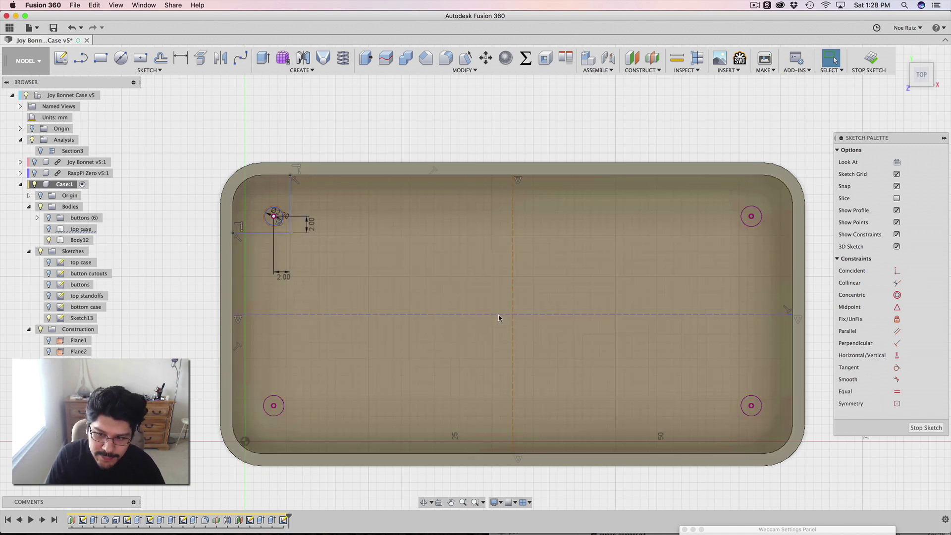
{"action": "left_click", "coordinate": [511, 316]}
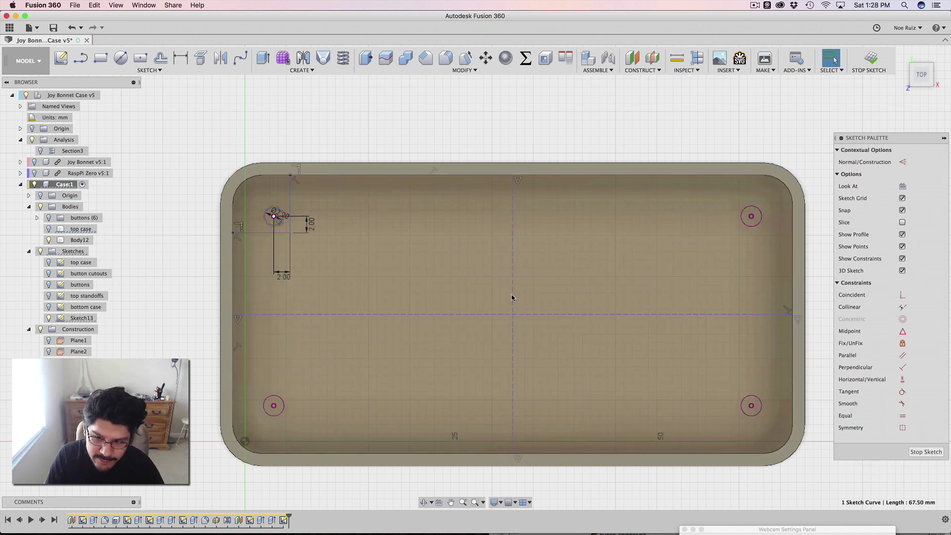
{"action": "left_click", "coordinate": [437, 153]}
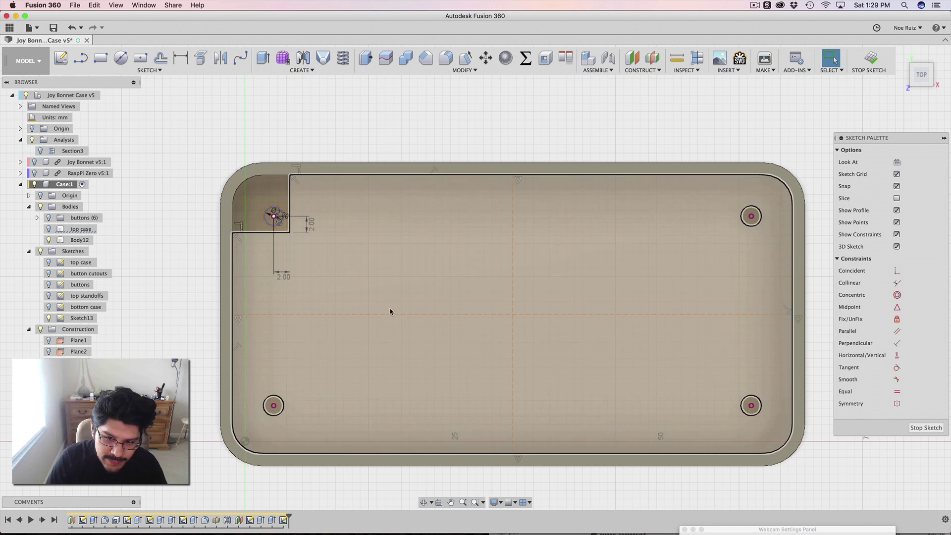
{"action": "type", "text": "smirror"}
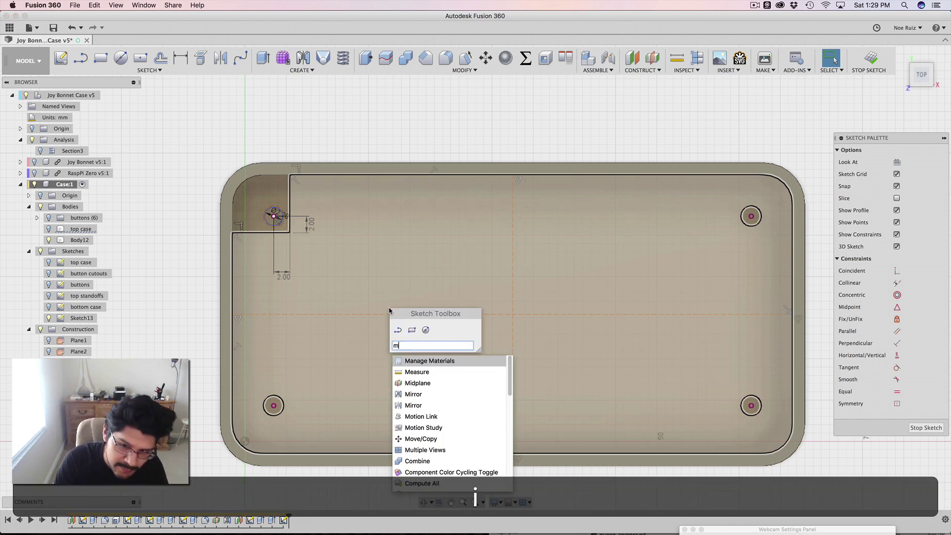
{"action": "key", "text": "Return"}
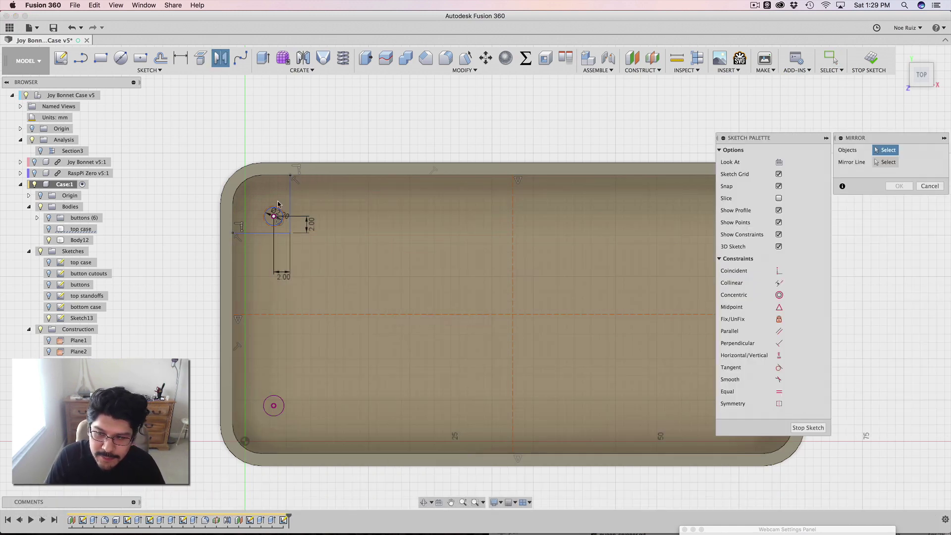
Mirror the top-left corner box lines across the vertical centre line
{"action": "scroll", "coordinate": [304, 224], "scroll_direction": "up", "scroll_amount": 5}
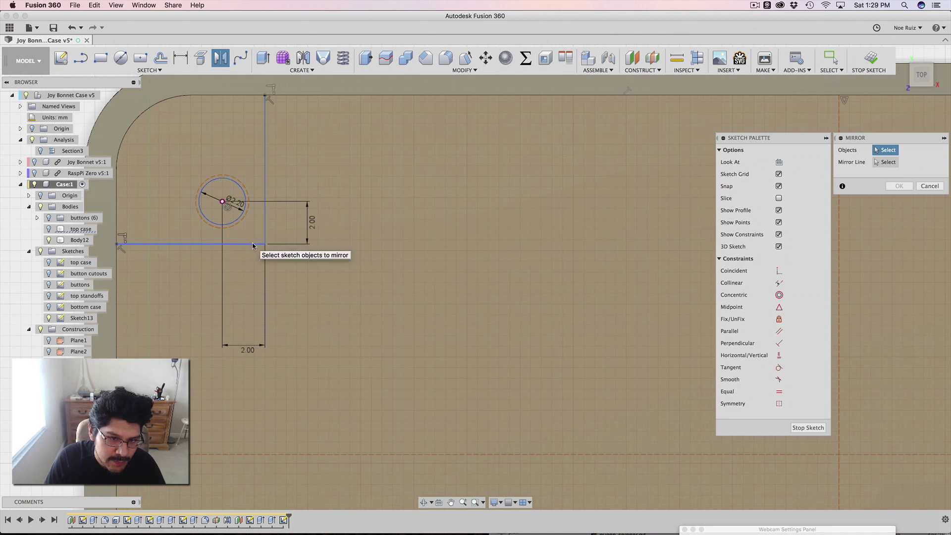
{"action": "double_click", "coordinate": [254, 245]}
{"action": "scroll", "coordinate": [280, 168], "scroll_direction": "up", "scroll_amount": 3}
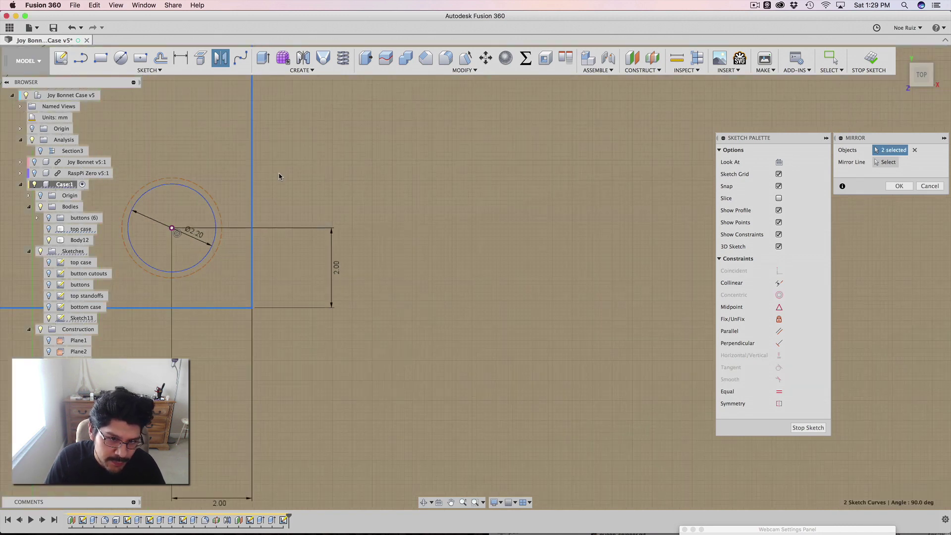
{"action": "scroll", "coordinate": [280, 173], "scroll_direction": "down", "scroll_amount": 5}
{"action": "middle_click_drag", "start_coordinate": [517, 243], "coordinate": [326, 265]}
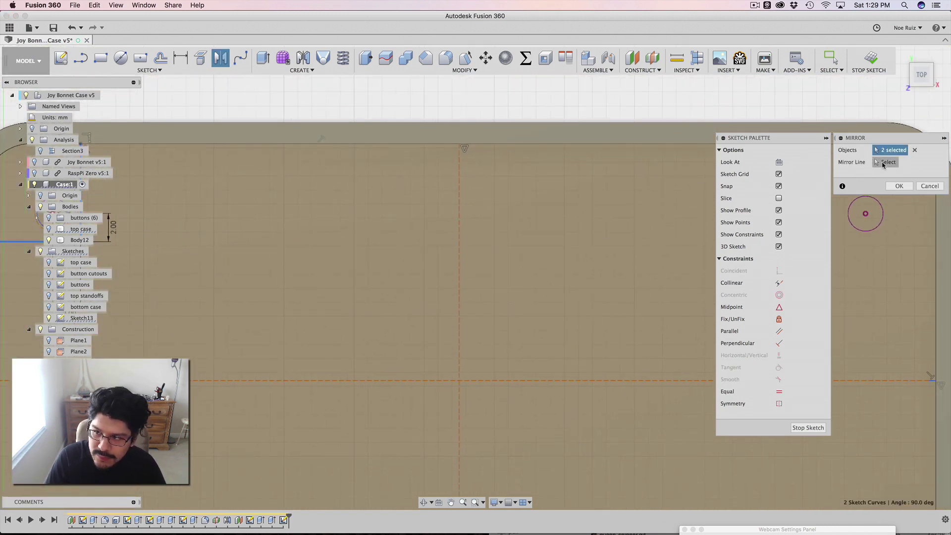
{"action": "left_click", "coordinate": [884, 163]}
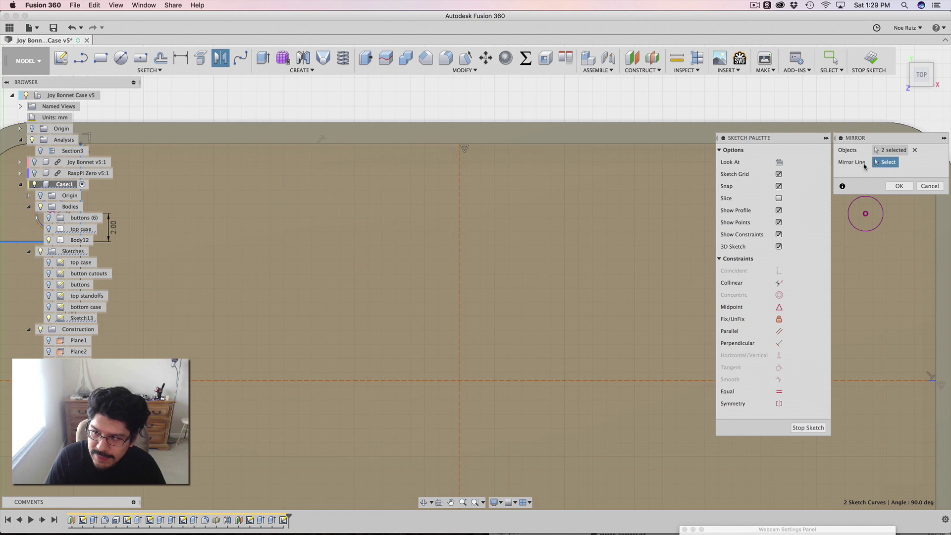
{"action": "left_click", "coordinate": [460, 262]}
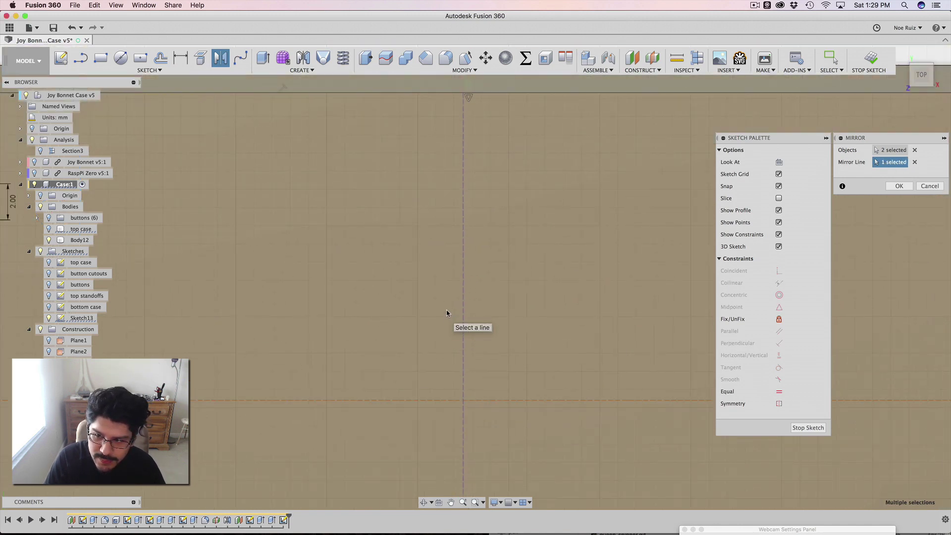
{"action": "scroll", "coordinate": [448, 300], "scroll_direction": "down", "scroll_amount": 5}
{"action": "scroll", "coordinate": [447, 299], "scroll_direction": "up", "scroll_amount": 1}
{"action": "scroll", "coordinate": [638, 236], "scroll_direction": "up", "scroll_amount": 6}
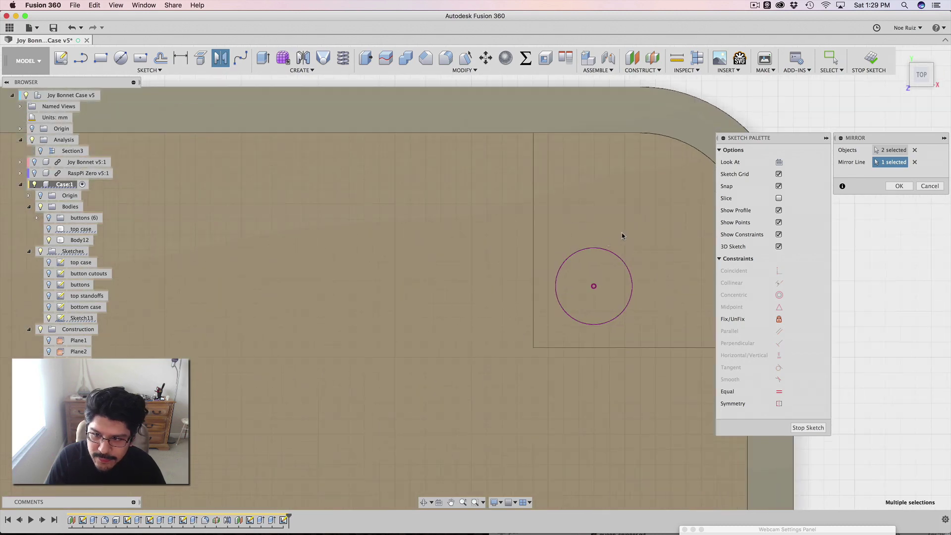
{"action": "left_click", "coordinate": [892, 190]}
Undo the mirrored top-right corner lines
{"action": "scroll", "coordinate": [564, 265], "scroll_direction": "up", "scroll_amount": 3}
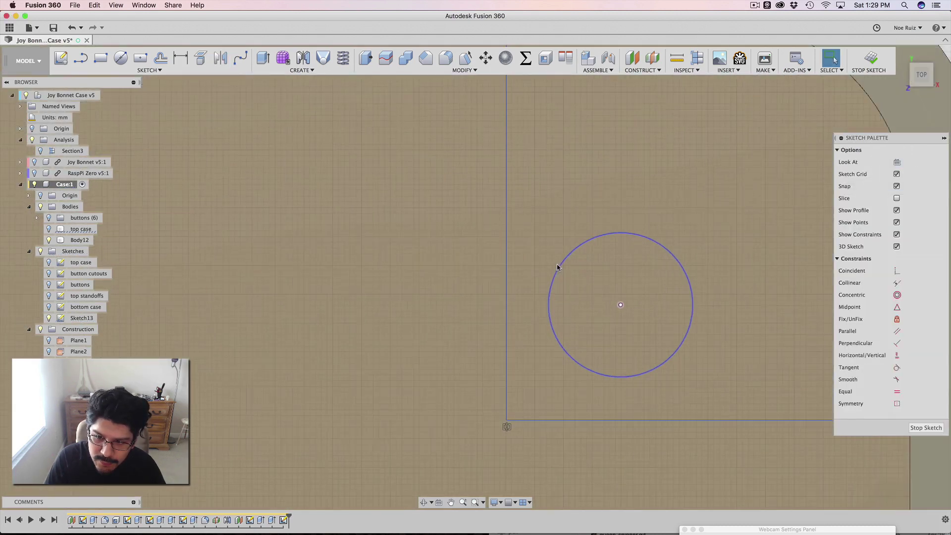
{"action": "scroll", "coordinate": [550, 246], "scroll_direction": "down", "scroll_amount": 5}
{"action": "middle_click_drag", "start_coordinate": [289, 278], "coordinate": [318, 269]}
{"action": "scroll", "coordinate": [357, 263], "scroll_direction": "down", "scroll_amount": 4}
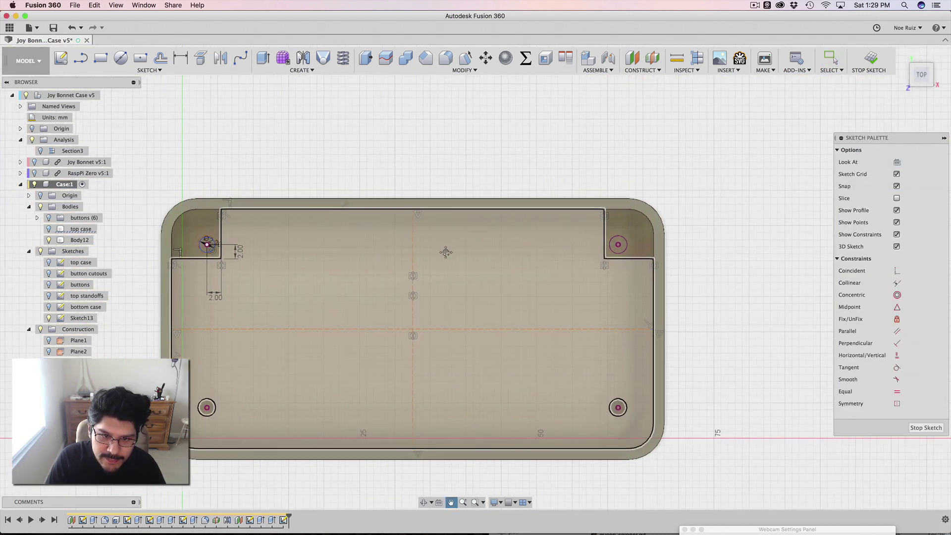
{"action": "scroll", "coordinate": [297, 258], "scroll_direction": "up", "scroll_amount": 5}
{"action": "scroll", "coordinate": [288, 288], "scroll_direction": "down", "scroll_amount": 5}
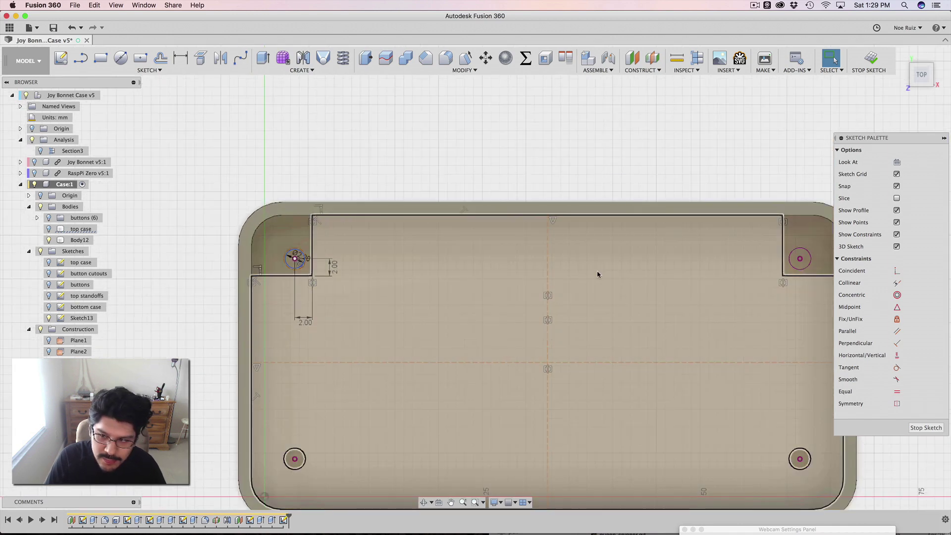
{"action": "scroll", "coordinate": [596, 270], "scroll_direction": "up", "scroll_amount": 3}
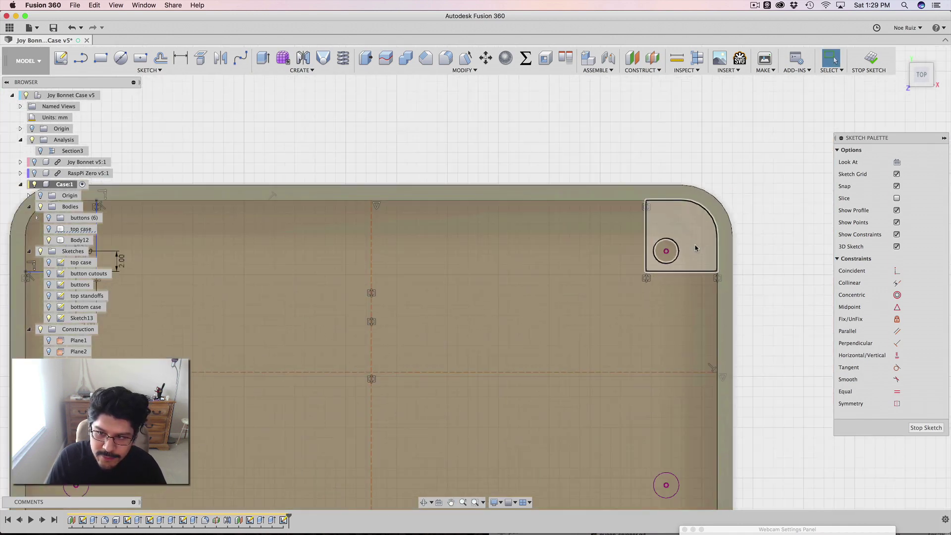
{"action": "scroll", "coordinate": [272, 248], "scroll_direction": "down", "scroll_amount": 4}
{"action": "scroll", "coordinate": [317, 241], "scroll_direction": "up", "scroll_amount": 2}
{"action": "scroll", "coordinate": [272, 248], "scroll_direction": "up", "scroll_amount": 6}
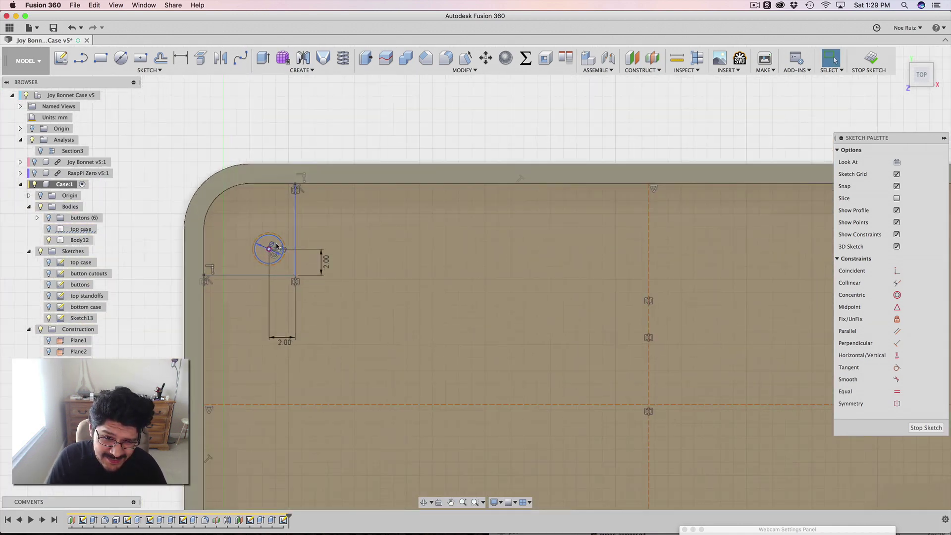
{"action": "scroll", "coordinate": [272, 249], "scroll_direction": "down", "scroll_amount": 5}
{"action": "key", "text": "super+z"}
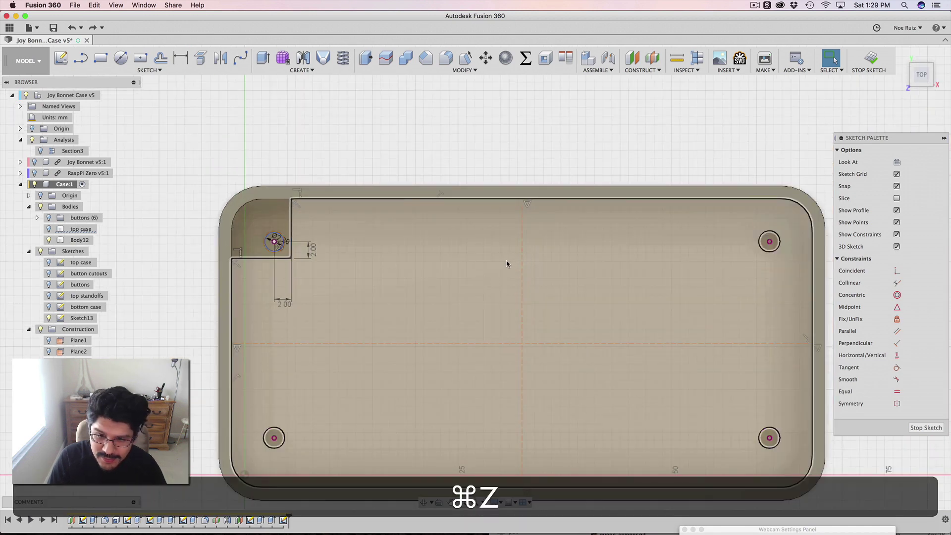
Mirror the corner box lines plus standoff circle across the vertical centre line to the top-right
{"action": "key", "text": "super+space"}
{"action": "key", "text": "BackSpace"}
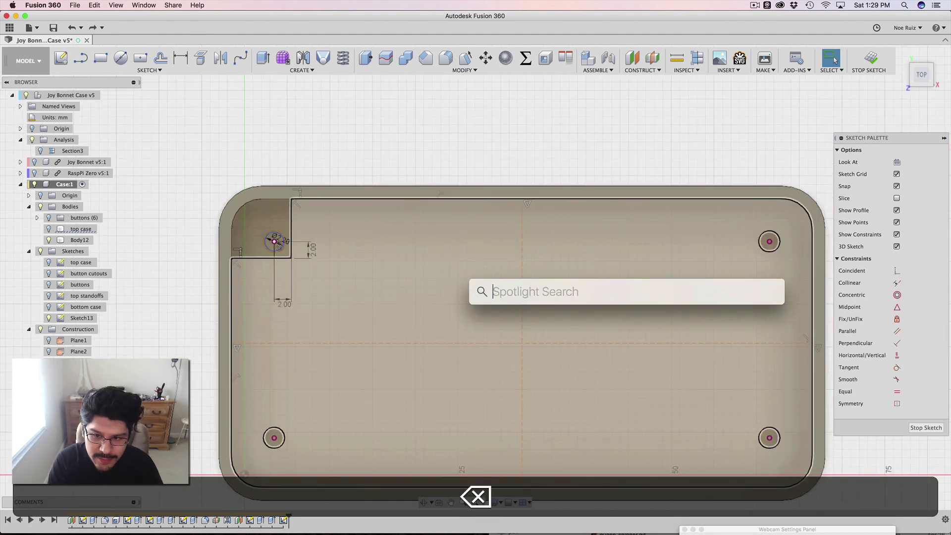
{"action": "key", "text": "Escape"}
{"action": "type", "text": "s"}
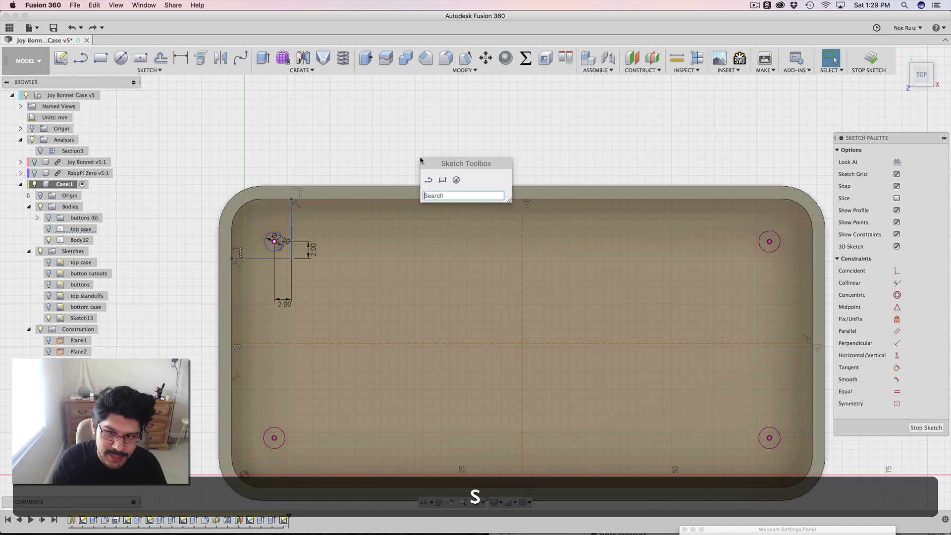
{"action": "type", "text": "mir"}
{"action": "key", "text": "Return"}
{"action": "scroll", "coordinate": [293, 204], "scroll_direction": "up", "scroll_amount": 5}
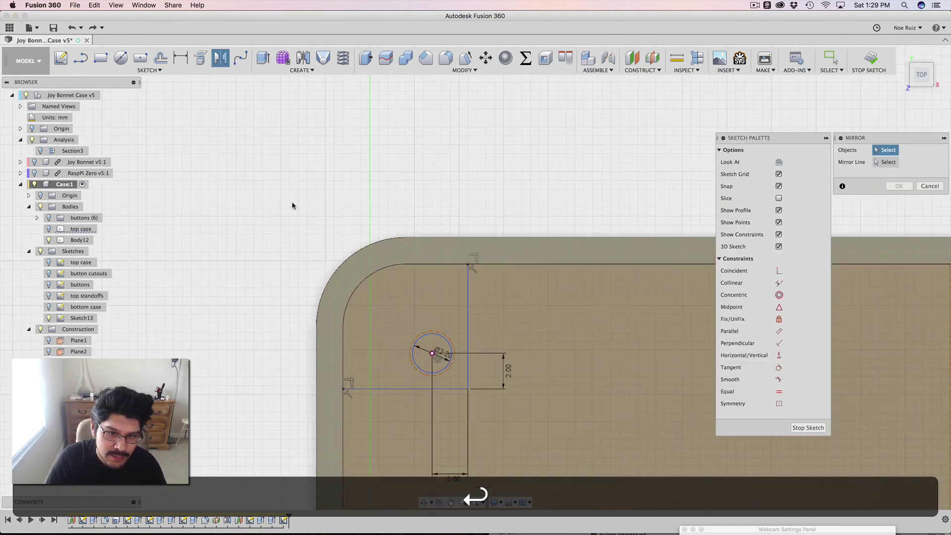
{"action": "double_click", "coordinate": [539, 383]}
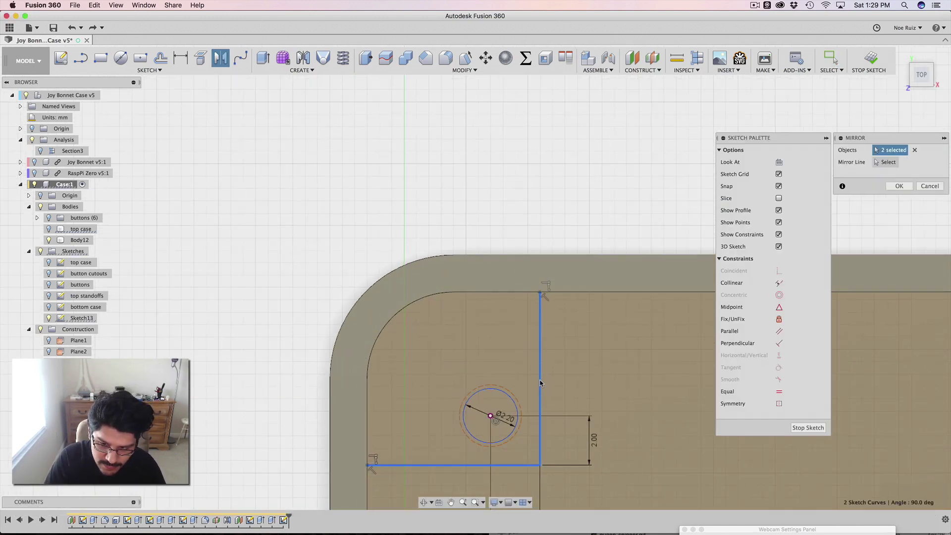
{"action": "left_click", "coordinate": [502, 393]}
{"action": "scroll", "coordinate": [498, 399], "scroll_direction": "down", "scroll_amount": 5}
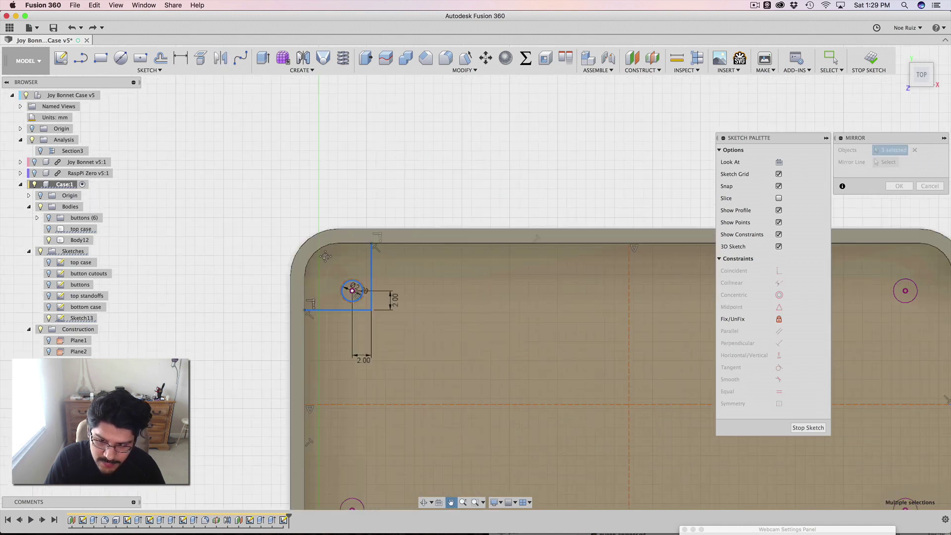
{"action": "left_click", "coordinate": [886, 165]}
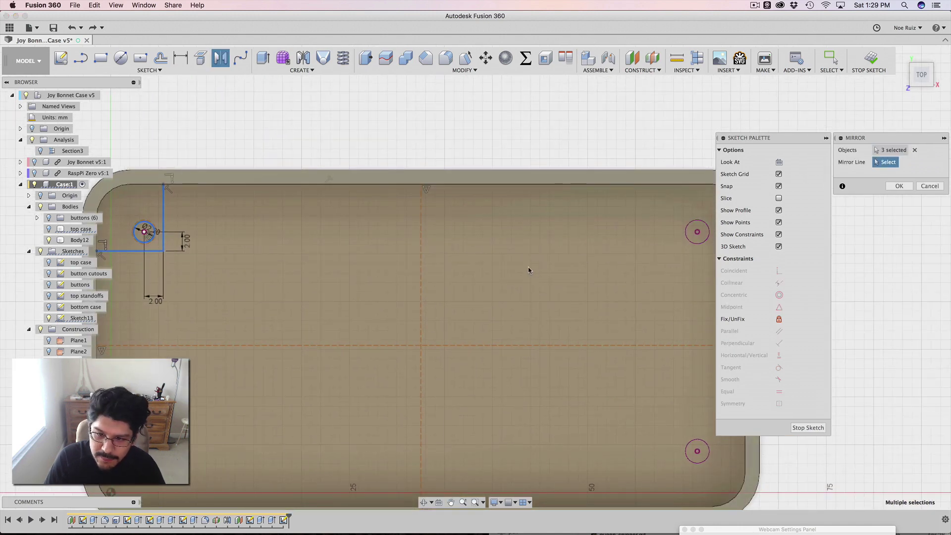
{"action": "scroll", "coordinate": [421, 257], "scroll_direction": "down", "scroll_amount": 3}
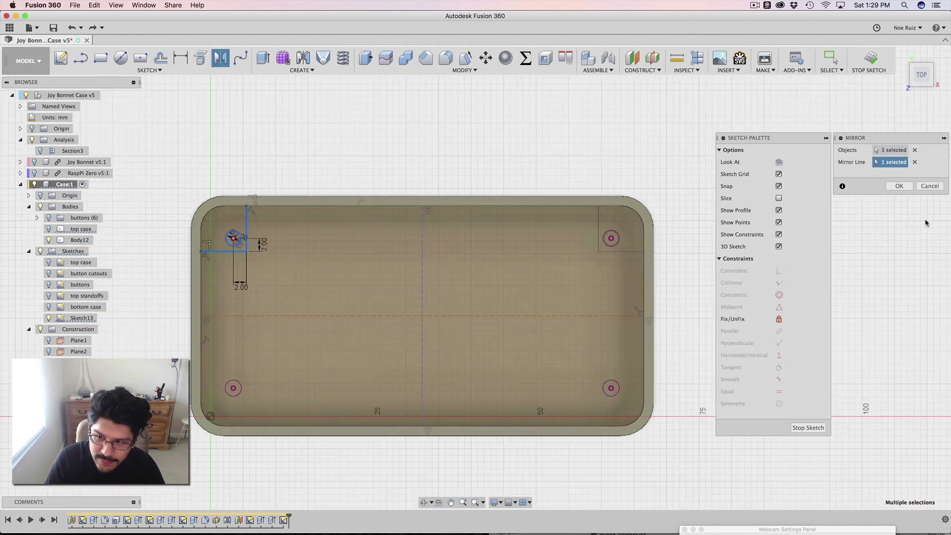
{"action": "left_click", "coordinate": [899, 187]}
{"action": "scroll", "coordinate": [573, 217], "scroll_direction": "up", "scroll_amount": 5}
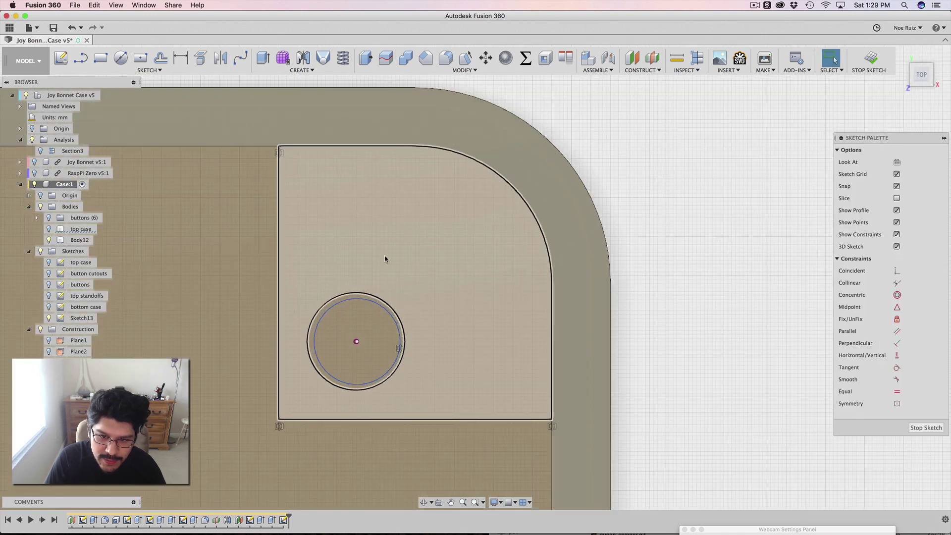
Turn the top-right standoff's outer circle into a construction circle
{"action": "left_click", "coordinate": [378, 298]}
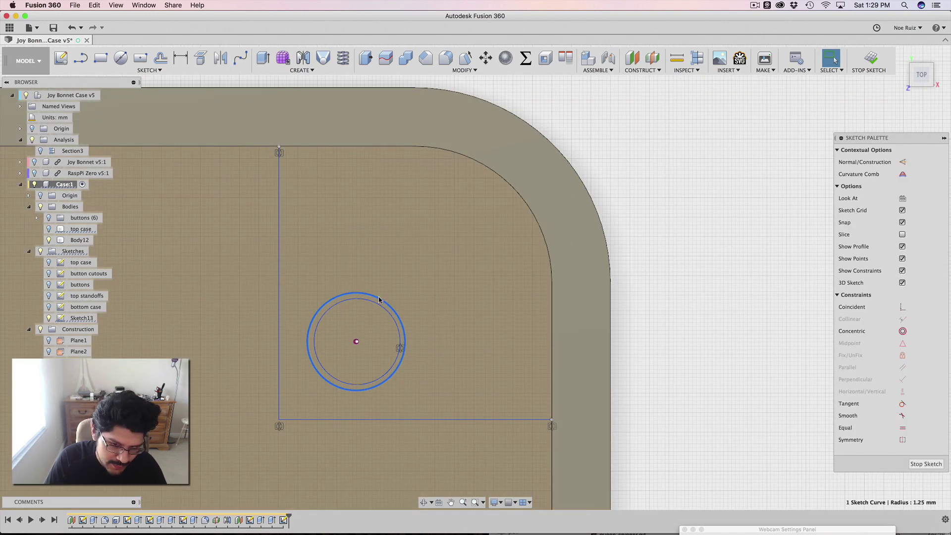
{"action": "key", "text": "x"}
{"action": "scroll", "coordinate": [334, 323], "scroll_direction": "up", "scroll_amount": 3}
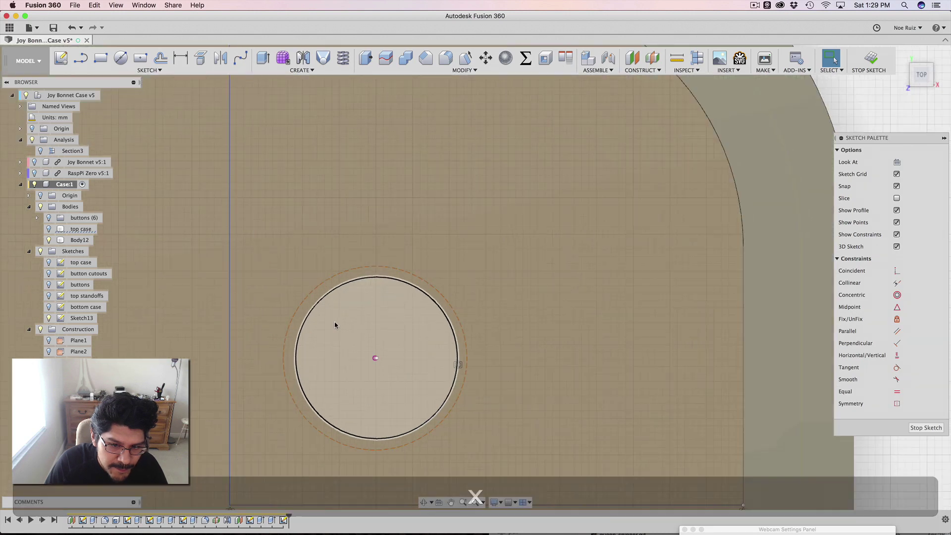
{"action": "scroll", "coordinate": [376, 357], "scroll_direction": "up", "scroll_amount": 2}
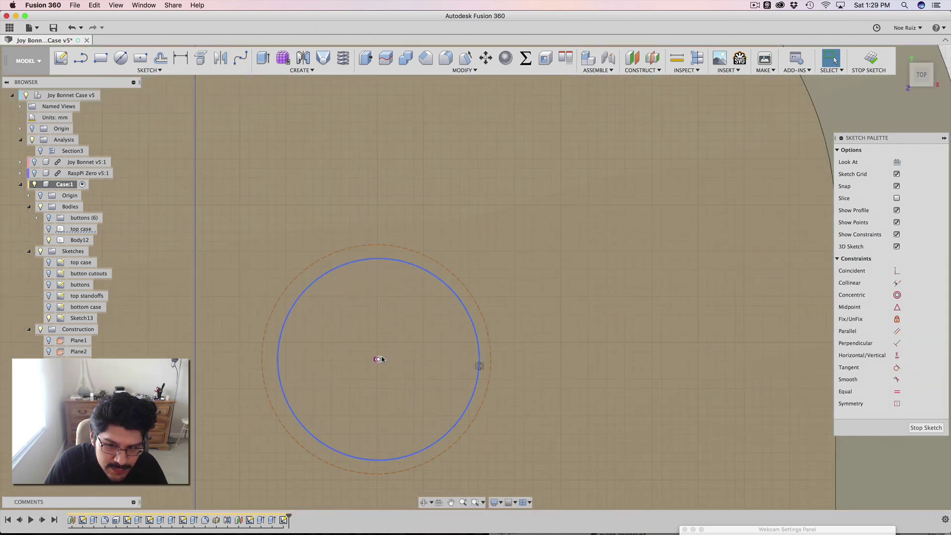
{"action": "left_click", "coordinate": [377, 360]}
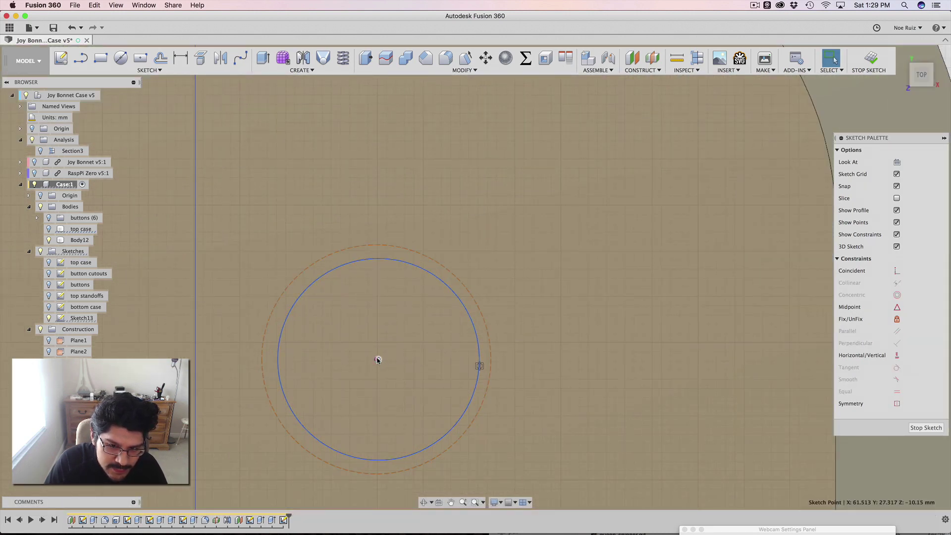
Delete the mirrored corner rectangle lines in the top-right corner
{"action": "scroll", "coordinate": [377, 360], "scroll_direction": "down", "scroll_amount": 5}
{"action": "scroll", "coordinate": [385, 346], "scroll_direction": "up", "scroll_amount": 5}
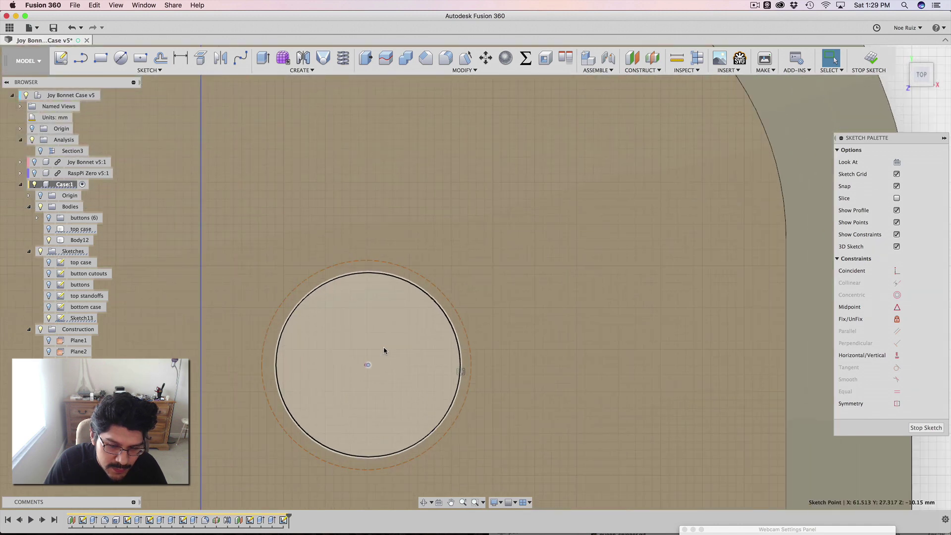
{"action": "scroll", "coordinate": [384, 350], "scroll_direction": "down", "scroll_amount": 5}
{"action": "scroll", "coordinate": [428, 322], "scroll_direction": "up", "scroll_amount": 1}
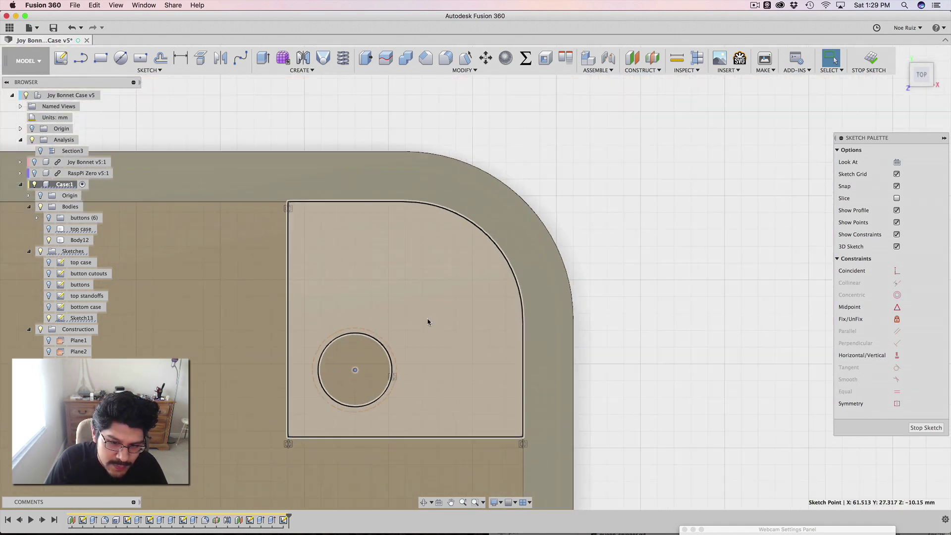
{"action": "scroll", "coordinate": [428, 322], "scroll_direction": "down", "scroll_amount": 2}
{"action": "scroll", "coordinate": [413, 318], "scroll_direction": "up", "scroll_amount": 10}
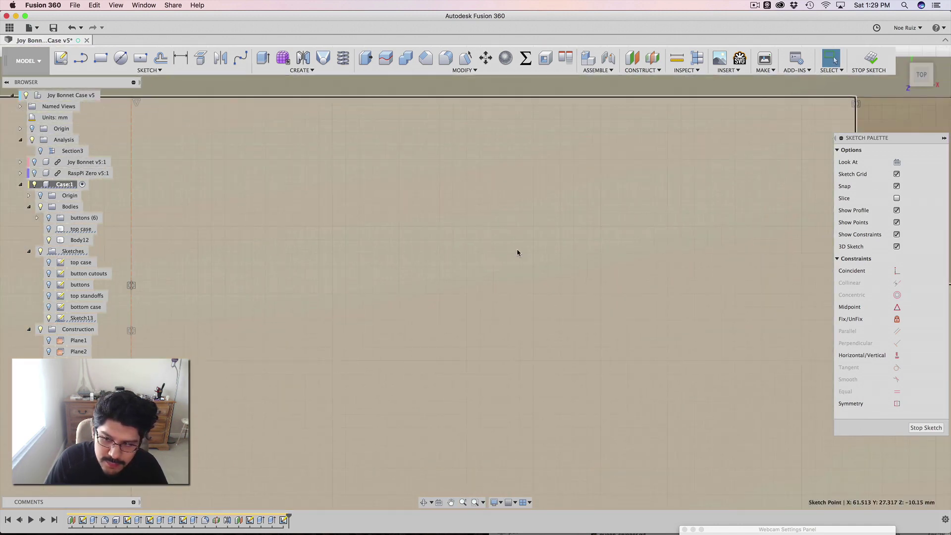
{"action": "scroll", "coordinate": [519, 249], "scroll_direction": "down", "scroll_amount": 5}
{"action": "middle_click_drag", "start_coordinate": [565, 127], "coordinate": [654, 113]}
{"action": "scroll", "coordinate": [704, 174], "scroll_direction": "up", "scroll_amount": 1}
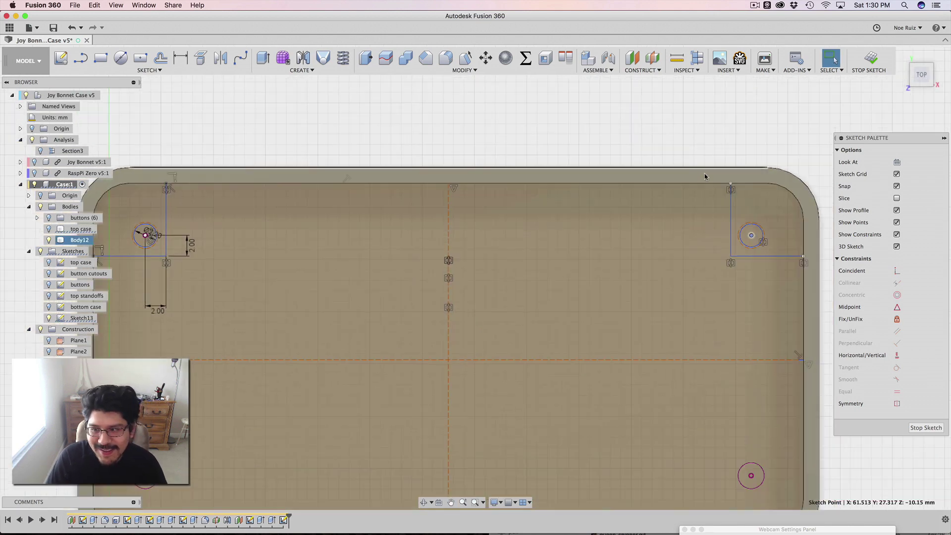
{"action": "scroll", "coordinate": [752, 213], "scroll_direction": "up", "scroll_amount": 3}
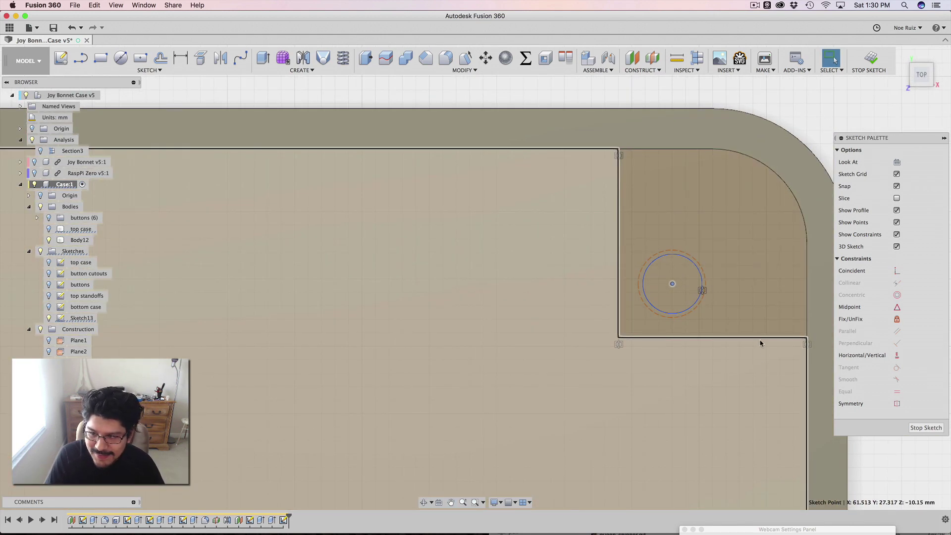
{"action": "scroll", "coordinate": [743, 321], "scroll_direction": "down", "scroll_amount": 5}
{"action": "scroll", "coordinate": [722, 317], "scroll_direction": "up", "scroll_amount": 3}
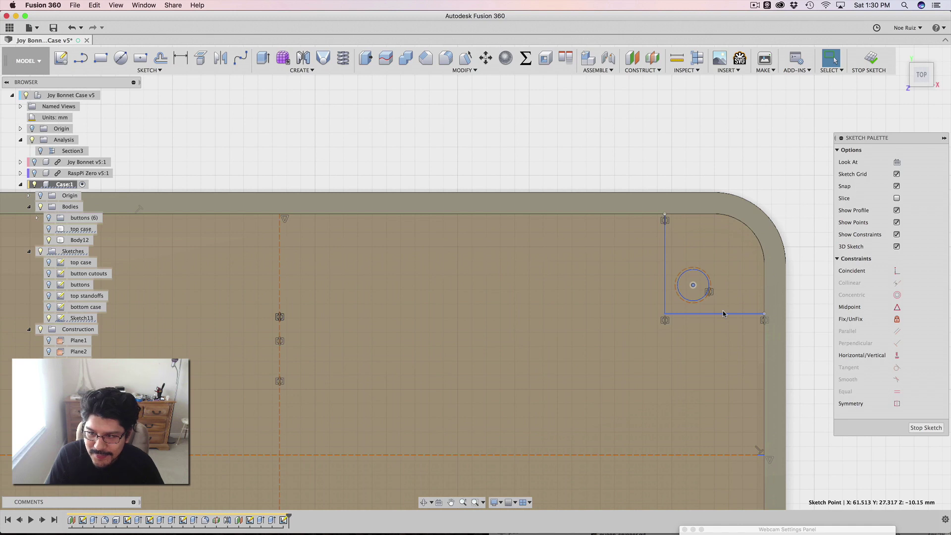
{"action": "double_click", "coordinate": [723, 313]}
{"action": "key", "text": "BackSpace"}
Delete the solid circle around the top-right hole
{"action": "scroll", "coordinate": [706, 286], "scroll_direction": "up", "scroll_amount": 3}
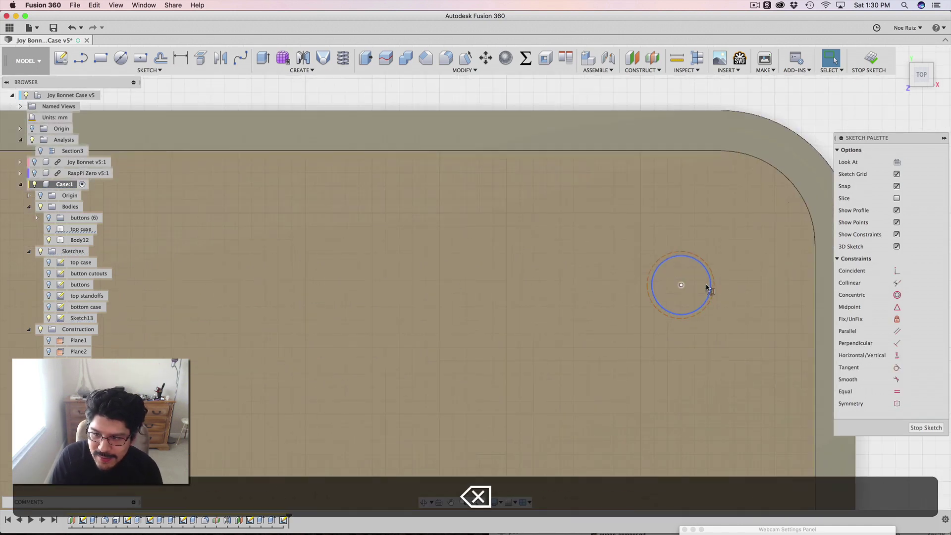
{"action": "scroll", "coordinate": [707, 287], "scroll_direction": "up", "scroll_amount": 3}
{"action": "scroll", "coordinate": [700, 255], "scroll_direction": "up", "scroll_amount": 1}
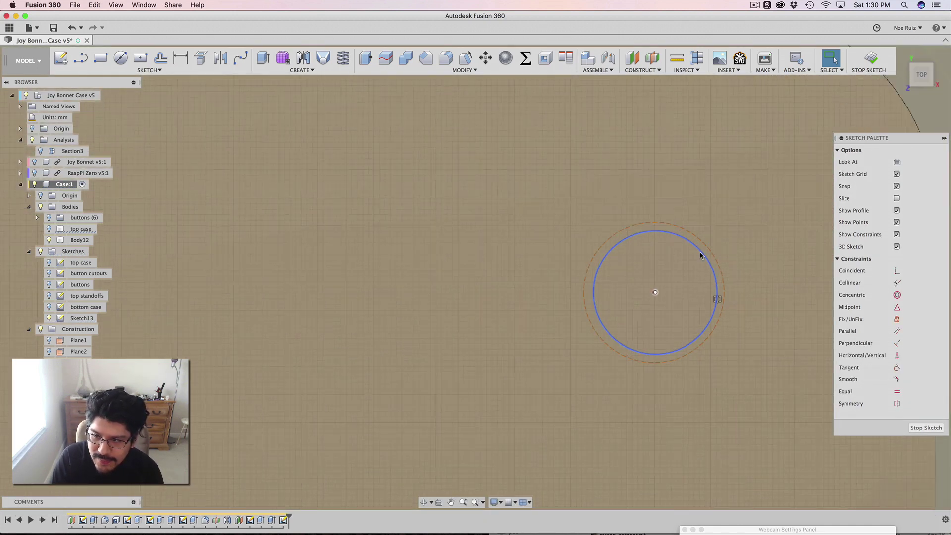
{"action": "scroll", "coordinate": [700, 255], "scroll_direction": "up", "scroll_amount": 5}
{"action": "scroll", "coordinate": [699, 251], "scroll_direction": "down", "scroll_amount": 3}
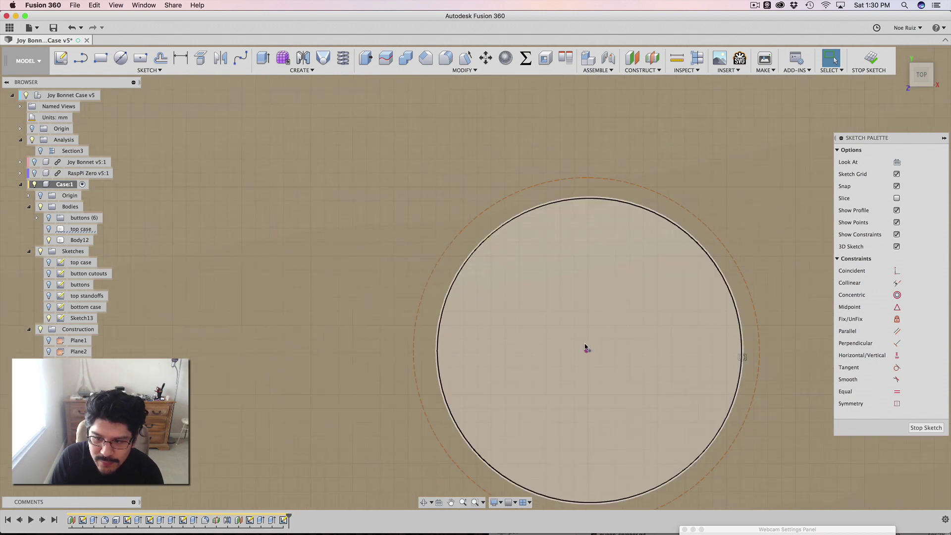
{"action": "scroll", "coordinate": [585, 347], "scroll_direction": "up", "scroll_amount": 5}
{"action": "scroll", "coordinate": [574, 345], "scroll_direction": "down", "scroll_amount": 6}
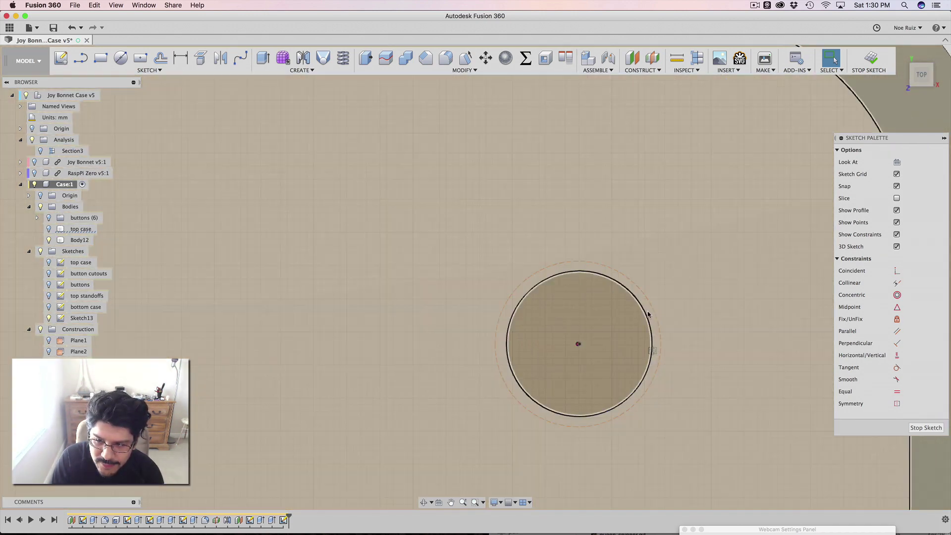
{"action": "left_click", "coordinate": [649, 317]}
{"action": "key", "text": "BackSpace"}
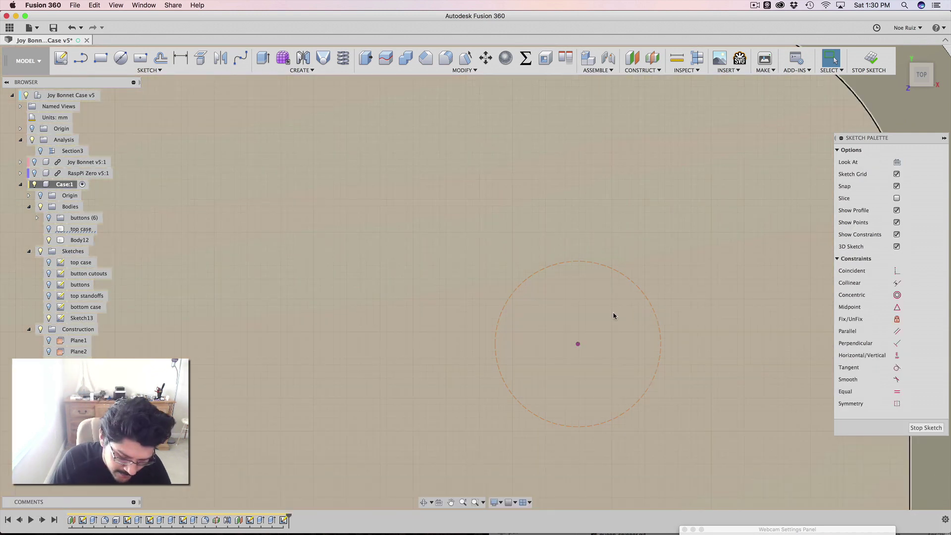
Draw a 2.2 mm circle at the top-right hole's centre point
{"action": "key", "text": "d"}
{"action": "key", "text": "c"}
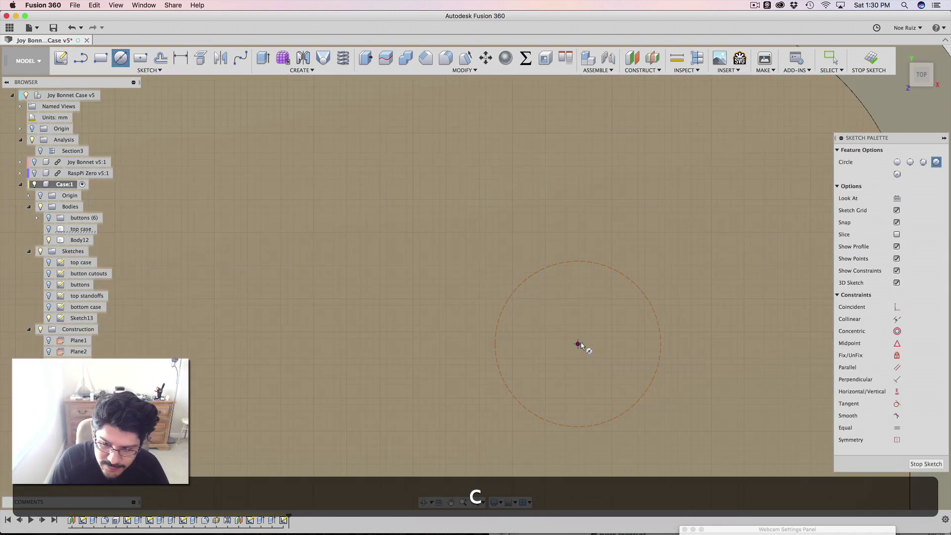
{"action": "left_click", "coordinate": [578, 344]}
{"action": "type", "text": "2.2"}
{"action": "key", "text": "Return"}
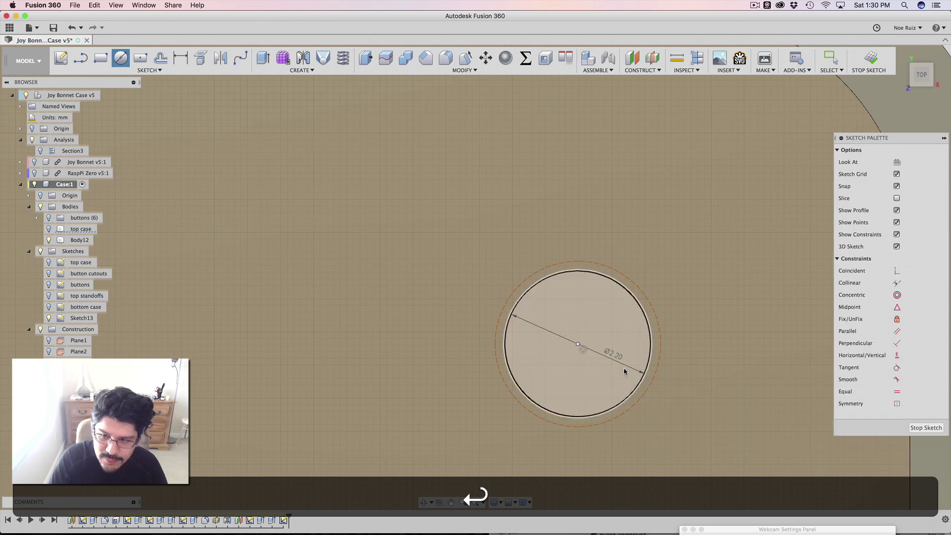
{"action": "key", "text": "Return"}
Draw an L-shaped corner box from the top edge, below the hole, to the right edge
{"action": "scroll", "coordinate": [560, 256], "scroll_direction": "down", "scroll_amount": 3}
{"action": "scroll", "coordinate": [560, 256], "scroll_direction": "down", "scroll_amount": 3}
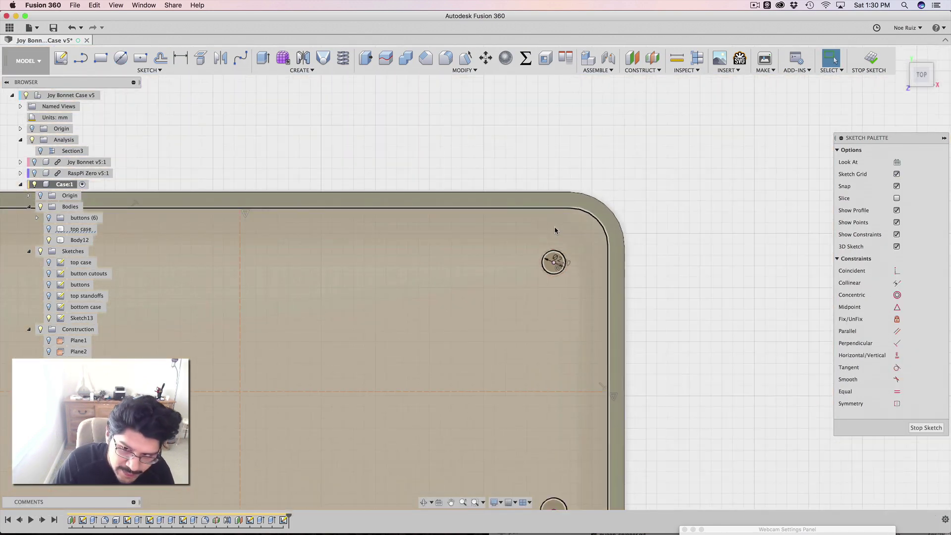
{"action": "scroll", "coordinate": [277, 260], "scroll_direction": "down", "scroll_amount": 3}
{"action": "middle_click_drag", "start_coordinate": [319, 264], "coordinate": [520, 268]}
{"action": "middle_click_drag", "start_coordinate": [569, 244], "coordinate": [509, 252]}
{"action": "scroll", "coordinate": [687, 214], "scroll_direction": "up", "scroll_amount": 3}
{"action": "key", "text": "l"}
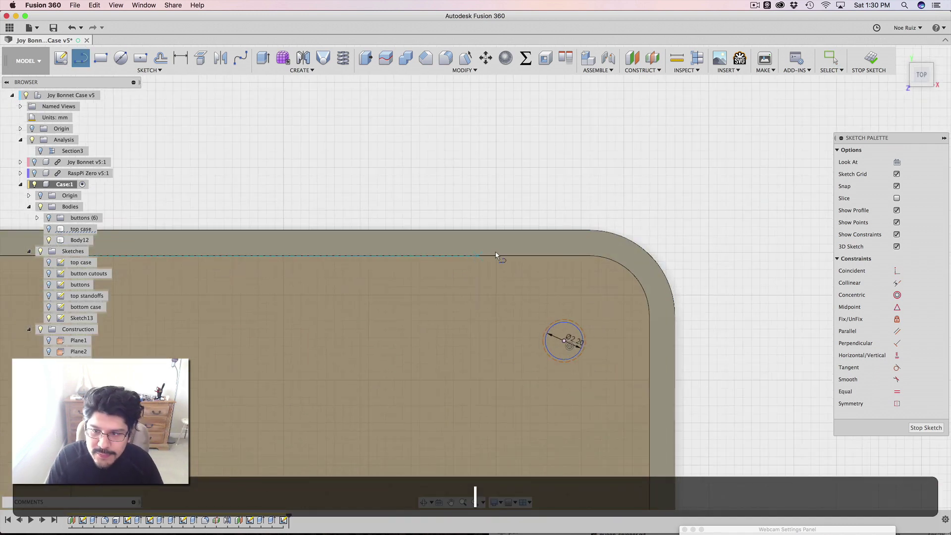
{"action": "left_click", "coordinate": [492, 257]}
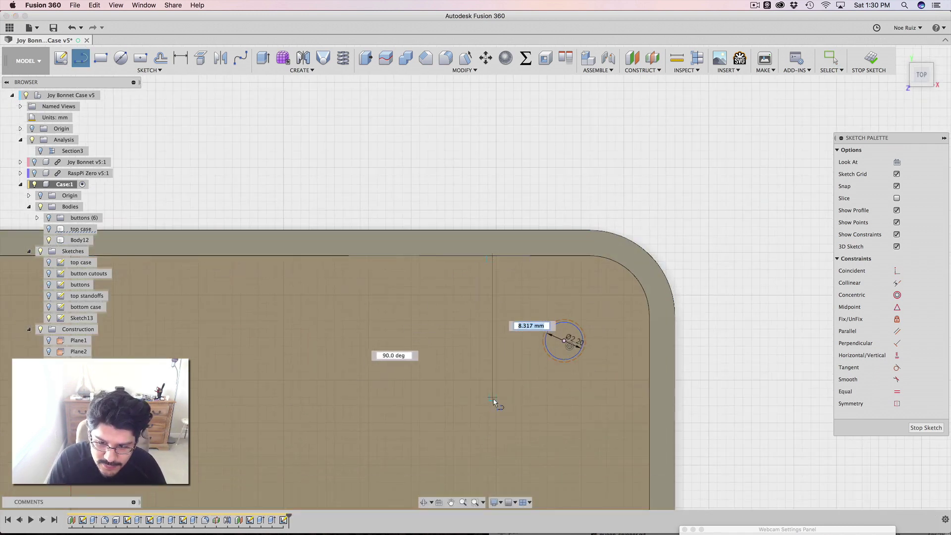
{"action": "left_click", "coordinate": [493, 397]}
{"action": "left_click", "coordinate": [648, 397]}
{"action": "key", "text": "Escape"}
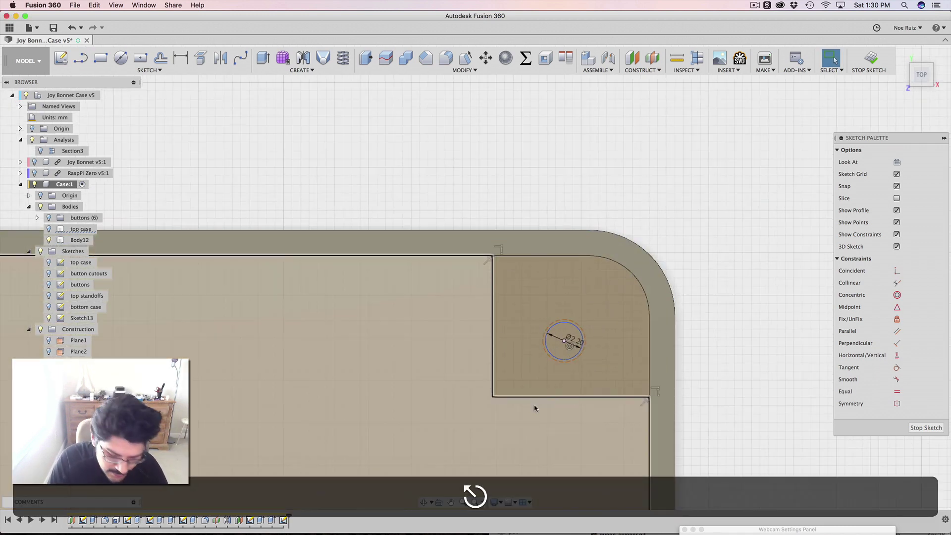
Dimension the hole centre 2 mm from both corner box lines
{"action": "key", "text": "d"}
{"action": "left_click", "coordinate": [564, 341]}
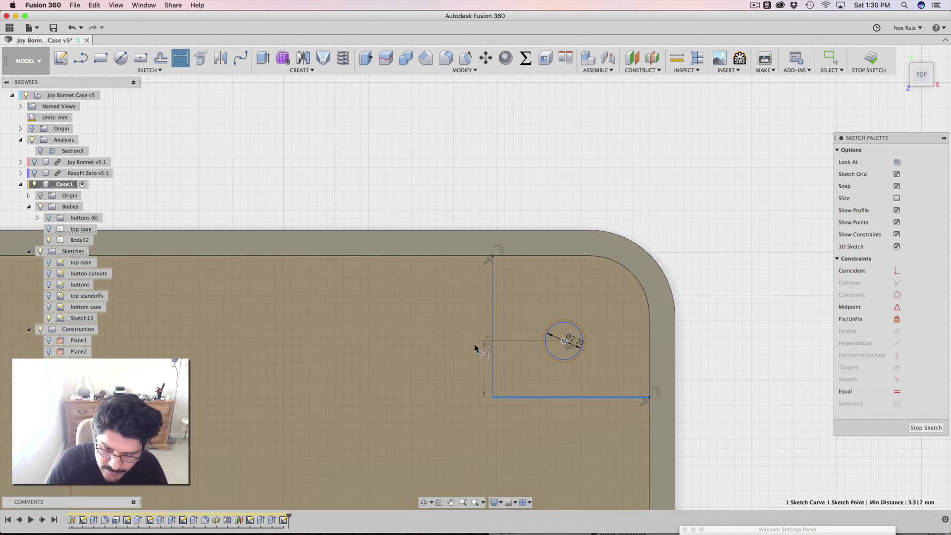
{"action": "left_click", "coordinate": [474, 344]}
{"action": "type", "text": "2"}
{"action": "key", "text": "Return"}
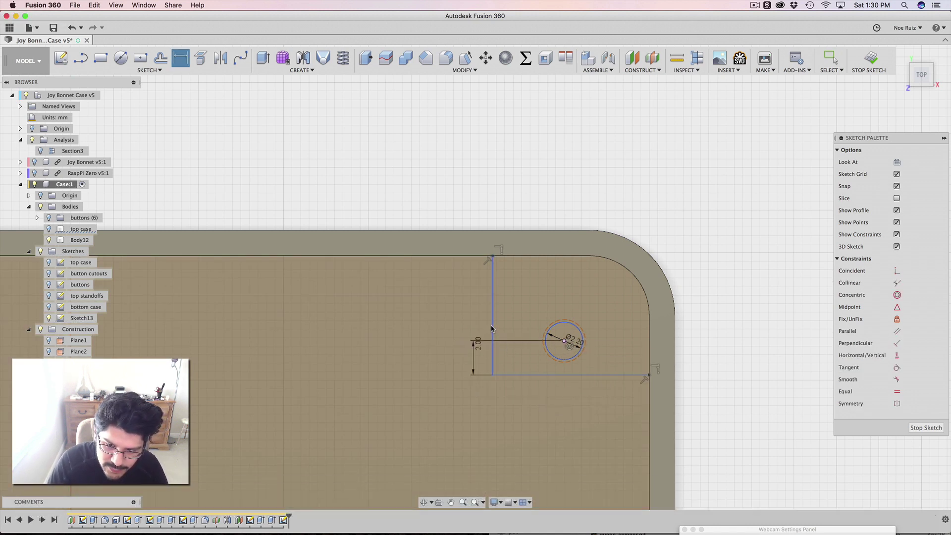
{"action": "left_click", "coordinate": [493, 327]}
{"action": "left_click", "coordinate": [534, 428]}
{"action": "type", "text": "2"}
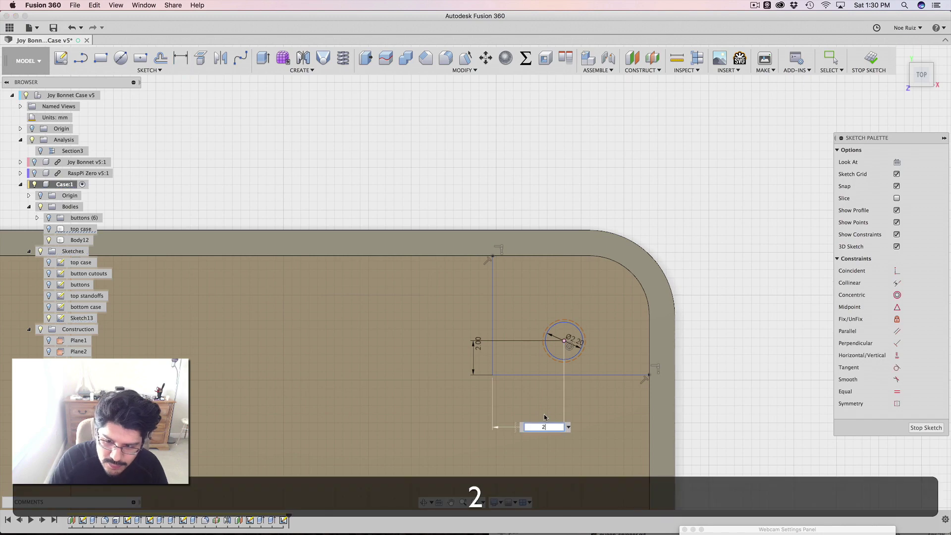
{"action": "scroll", "coordinate": [547, 406], "scroll_direction": "down", "scroll_amount": 5}
{"action": "scroll", "coordinate": [385, 328], "scroll_direction": "up", "scroll_amount": 3}
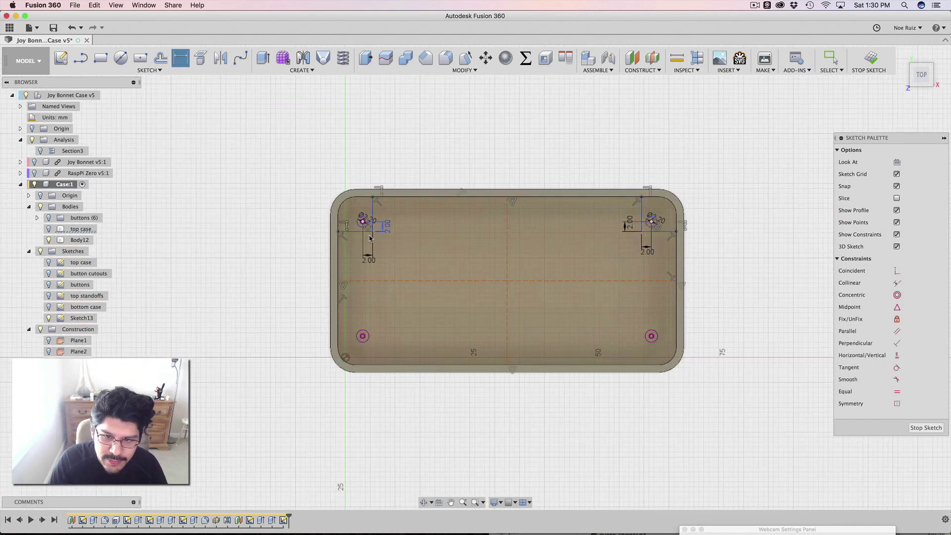
{"action": "scroll", "coordinate": [384, 329], "scroll_direction": "down", "scroll_amount": 3}
{"action": "scroll", "coordinate": [382, 248], "scroll_direction": "up", "scroll_amount": 3}
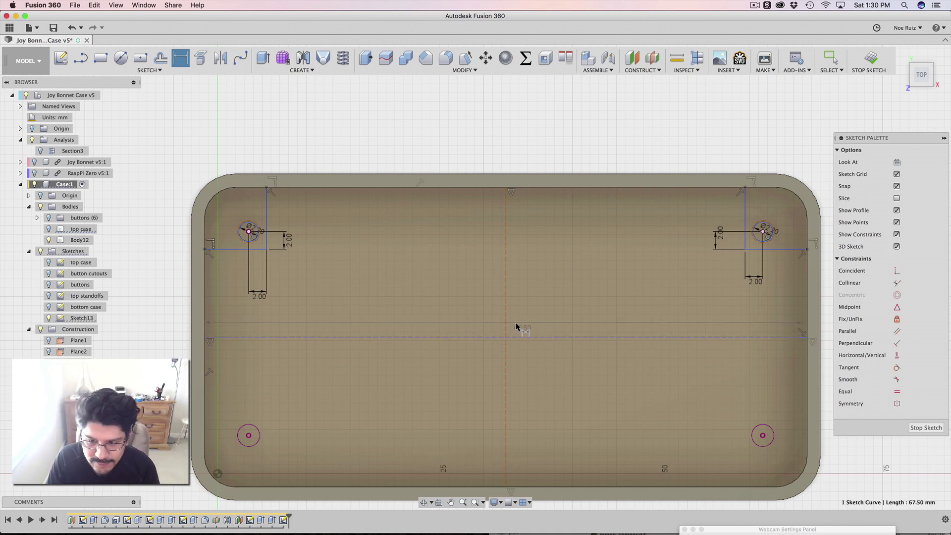
{"action": "key", "text": "Escape"}
Delete the horizontal and vertical construction centre lines
{"action": "key", "text": "BackSpace"}
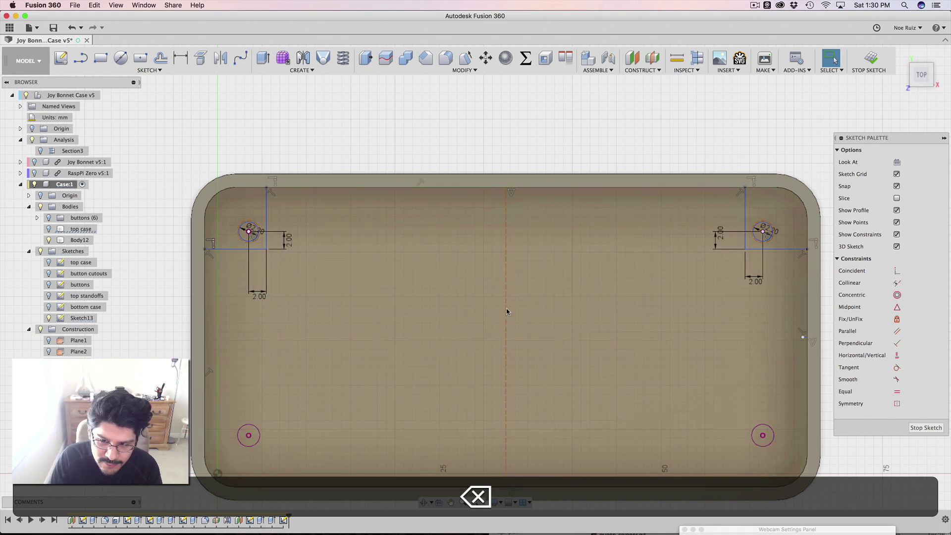
{"action": "left_click", "coordinate": [505, 307]}
{"action": "key", "text": "BackSpace"}
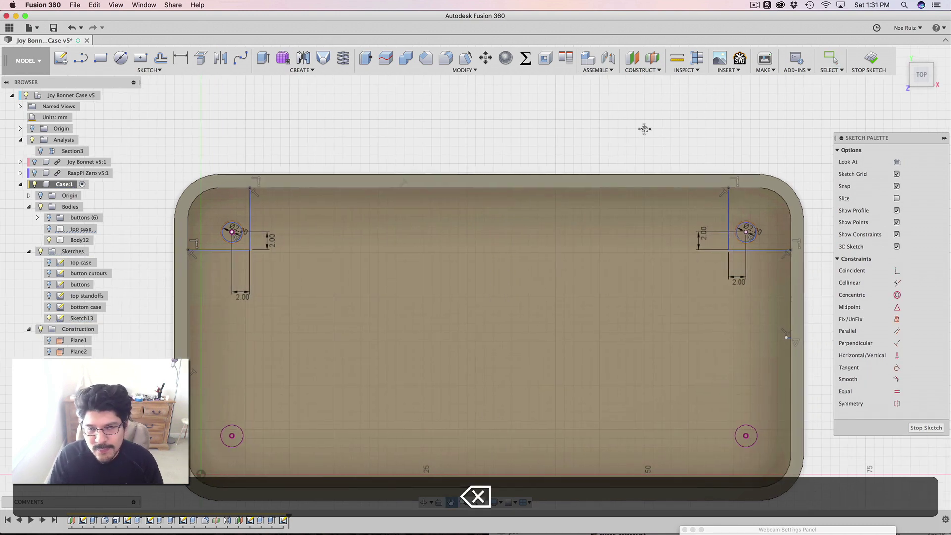
{"action": "scroll", "coordinate": [756, 143], "scroll_direction": "up", "scroll_amount": 4}
{"action": "mouse_move", "coordinate": [755, 181]}
{"action": "middle_mouse_down"}
{"action": "mouse_move", "coordinate": [728, 153]}
{"action": "mouse_move", "coordinate": [763, 118]}
{"action": "middle_mouse_up"}
{"action": "scroll", "coordinate": [726, 171], "scroll_direction": "up", "scroll_amount": 3}
{"action": "scroll", "coordinate": [724, 173], "scroll_direction": "down", "scroll_amount": 6}
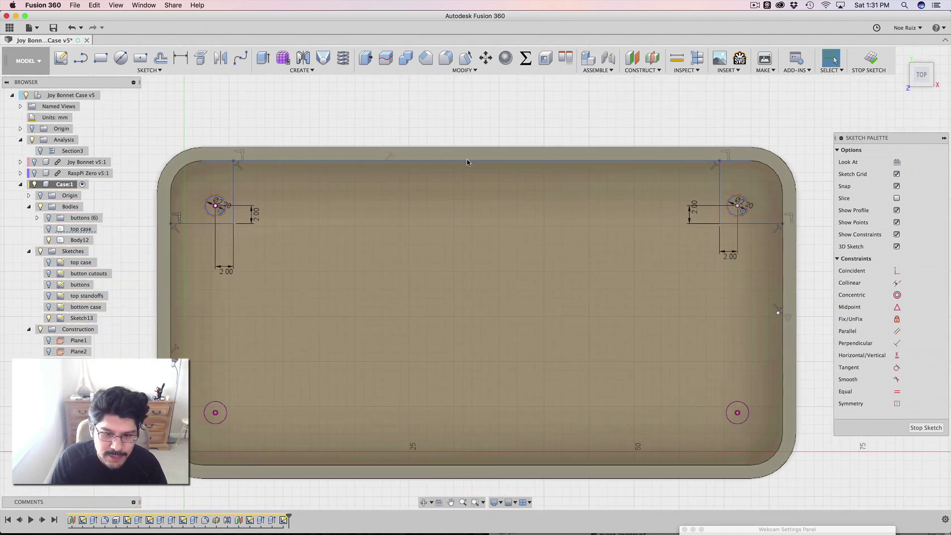
{"action": "middle_click_drag", "start_coordinate": [467, 161], "coordinate": [654, 91]}
Try a 2.2 mm diameter circle, then pan toward the lower-left standoff hole
{"action": "key", "text": "c"}
{"action": "scroll", "coordinate": [421, 339], "scroll_direction": "up", "scroll_amount": 5}
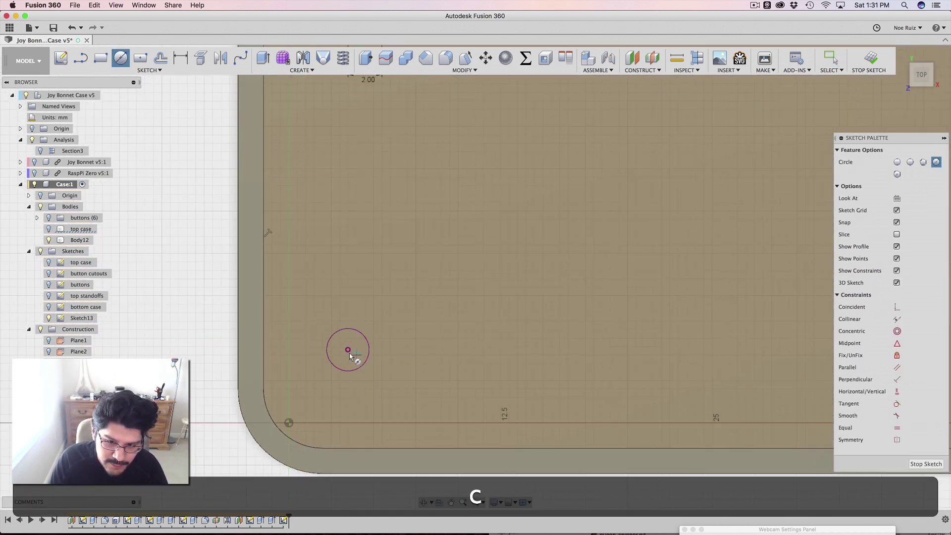
{"action": "type", "text": "2."}
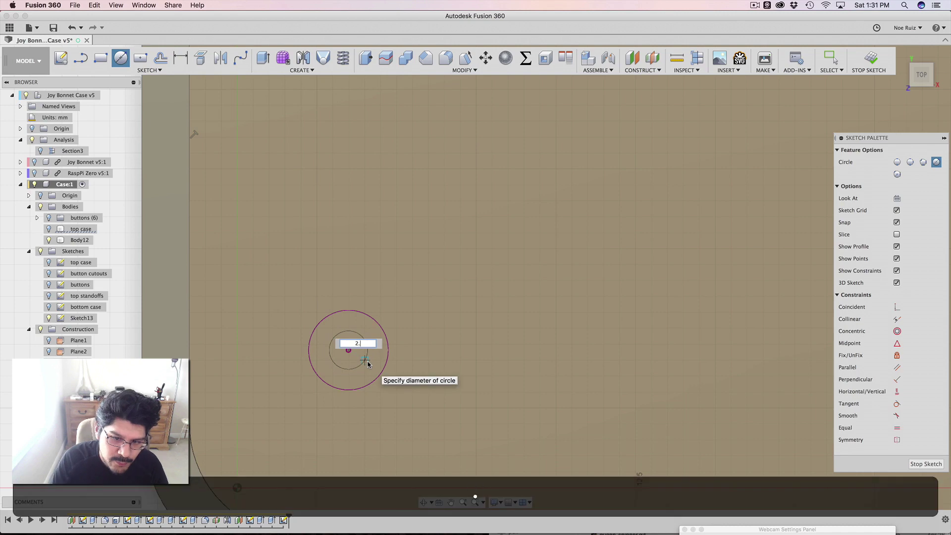
{"action": "type", "text": "2"}
{"action": "key", "text": "Return"}
{"action": "scroll", "coordinate": [367, 363], "scroll_direction": "up", "scroll_amount": 4}
{"action": "scroll", "coordinate": [378, 346], "scroll_direction": "down", "scroll_amount": 5}
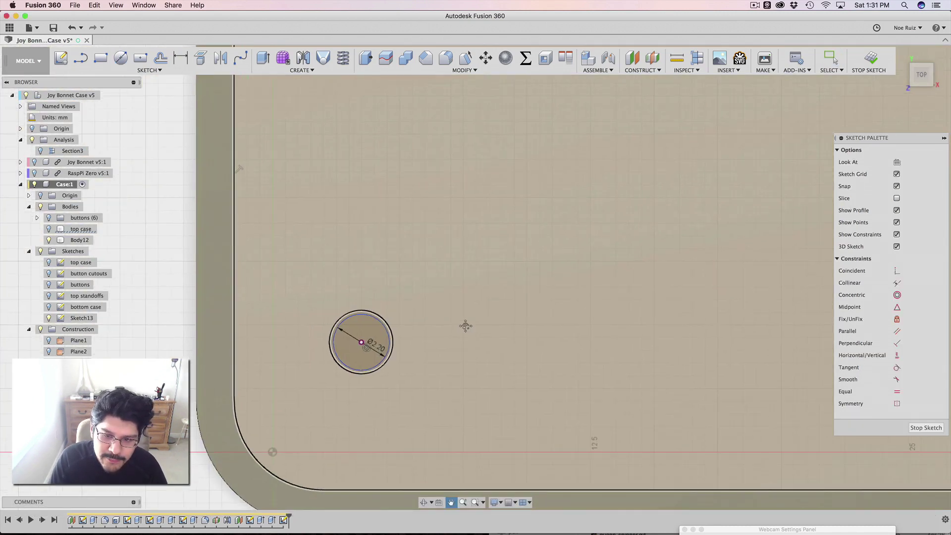
{"action": "middle_click_drag", "start_coordinate": [465, 325], "coordinate": [119, 328]}
{"action": "middle_click_drag", "start_coordinate": [730, 318], "coordinate": [679, 319]}
{"action": "key", "text": "Escape"}
{"action": "scroll", "coordinate": [564, 323], "scroll_direction": "down", "scroll_amount": 6}
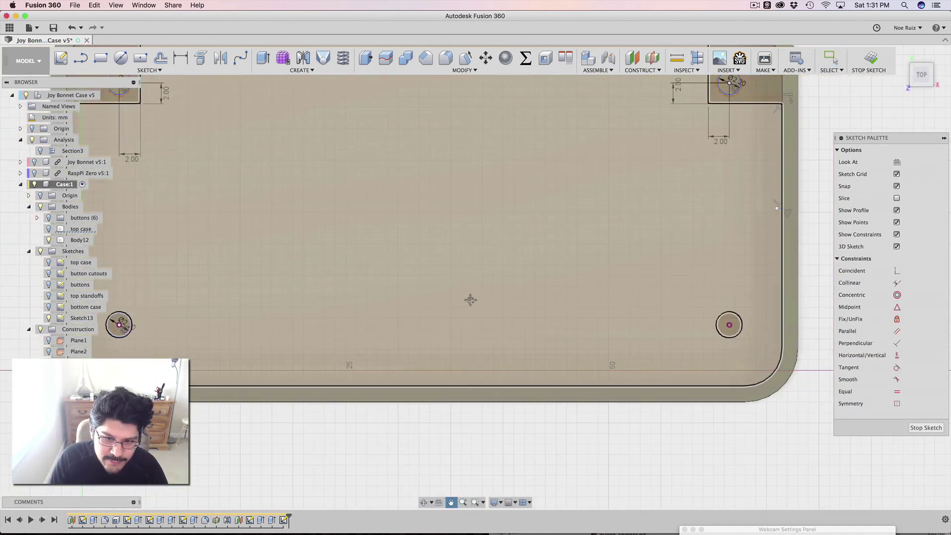
{"action": "scroll", "coordinate": [565, 337], "scroll_direction": "up", "scroll_amount": 2}
{"action": "scroll", "coordinate": [565, 337], "scroll_direction": "up", "scroll_amount": 4}
Place a 2.2 mm diameter circle on the bottom standoff hole centre
{"action": "key", "text": "c"}
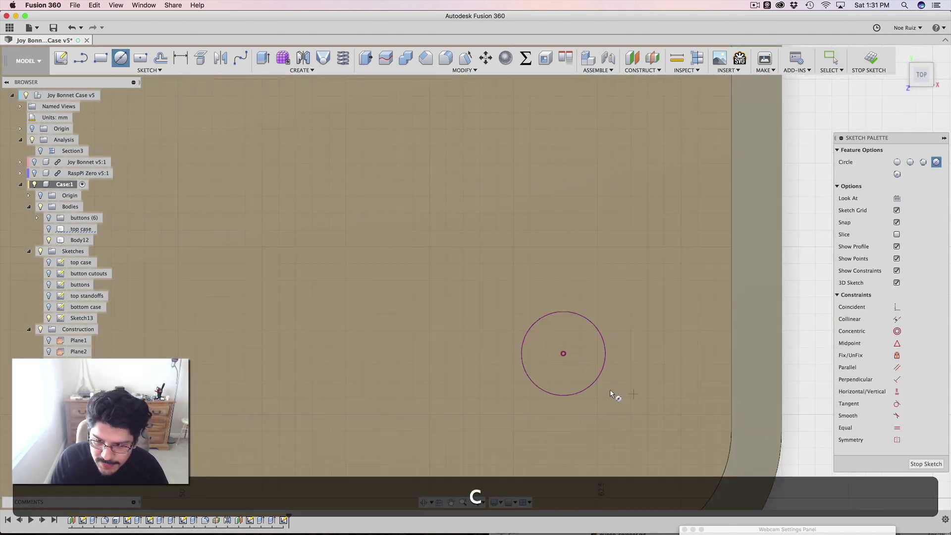
{"action": "key", "text": "Escape"}
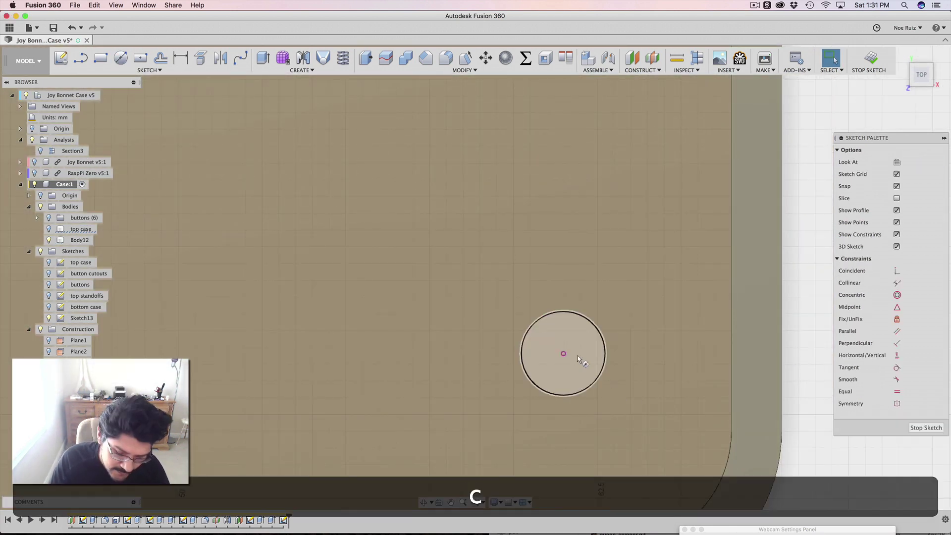
{"action": "key", "text": "c"}
{"action": "left_click", "coordinate": [563, 353]}
{"action": "type", "text": "2.2"}
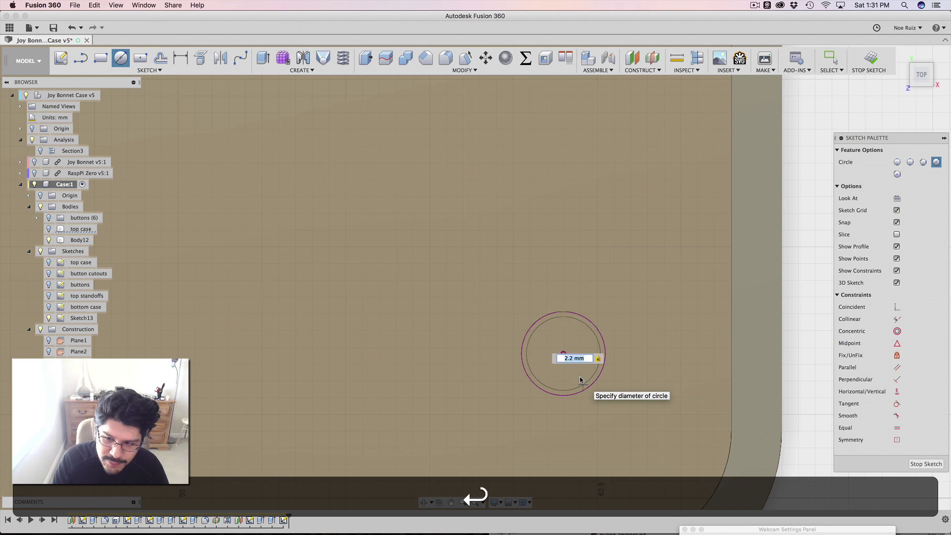
{"action": "key", "text": "Return"}
{"action": "scroll", "coordinate": [558, 313], "scroll_direction": "down", "scroll_amount": 5}
{"action": "scroll", "coordinate": [558, 317], "scroll_direction": "up", "scroll_amount": 4}
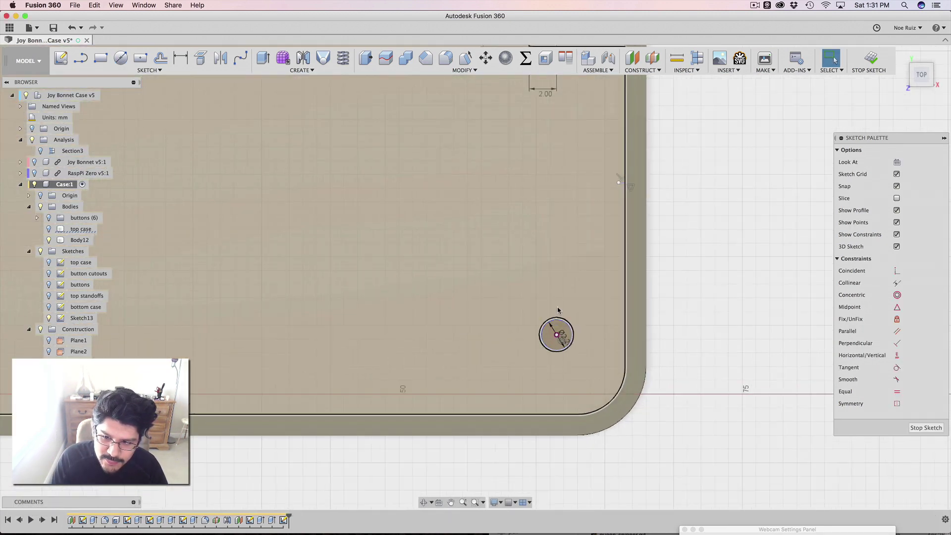
{"action": "scroll", "coordinate": [546, 325], "scroll_direction": "up", "scroll_amount": 4}
Convert the outer circles of both lower standoff holes to construction geometry
{"action": "left_click", "coordinate": [535, 320]}
{"action": "key", "text": "x"}
{"action": "scroll", "coordinate": [529, 317], "scroll_direction": "down", "scroll_amount": 7}
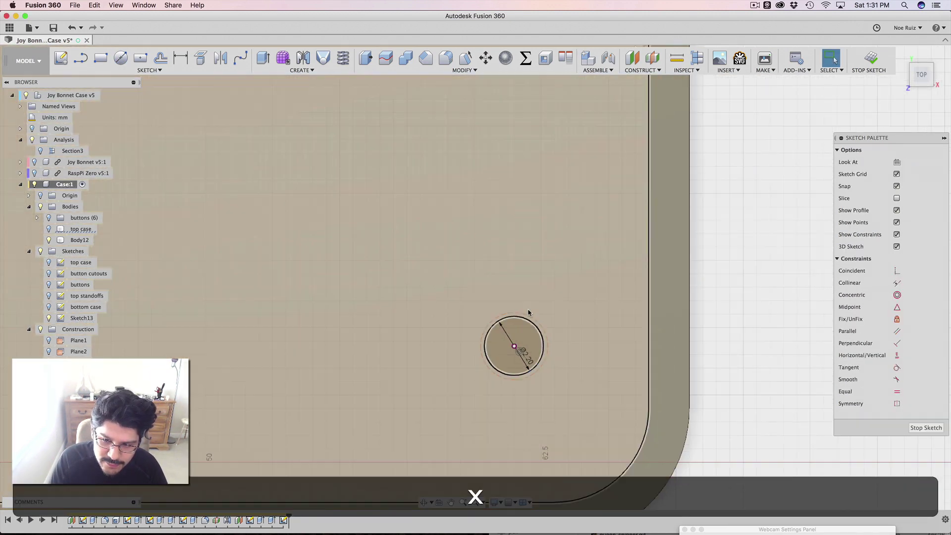
{"action": "middle_click_drag", "start_coordinate": [326, 318], "coordinate": [891, 320]}
{"action": "middle_click_drag", "start_coordinate": [346, 347], "coordinate": [432, 344]}
{"action": "scroll", "coordinate": [329, 313], "scroll_direction": "up", "scroll_amount": 4}
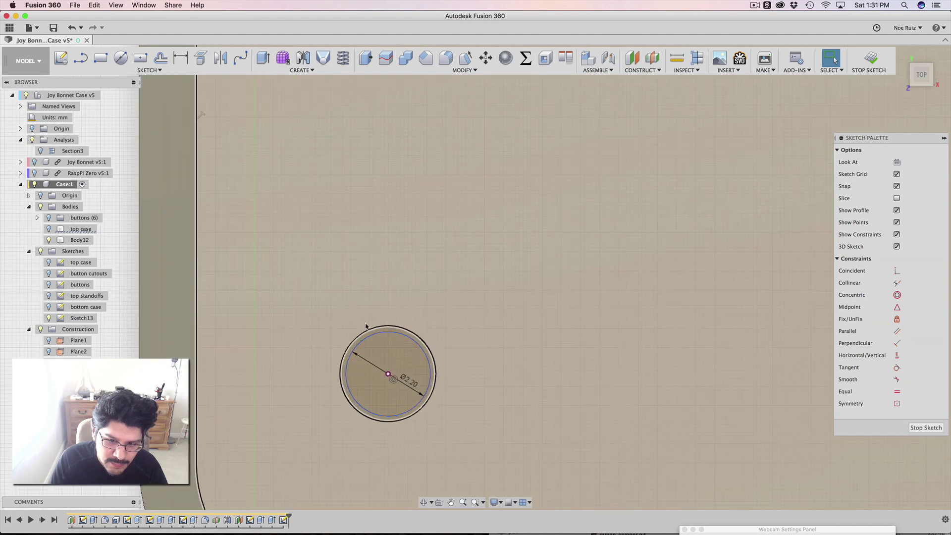
{"action": "left_click", "coordinate": [369, 326]}
{"action": "key", "text": "x"}
{"action": "scroll", "coordinate": [370, 328], "scroll_direction": "down", "scroll_amount": 5}
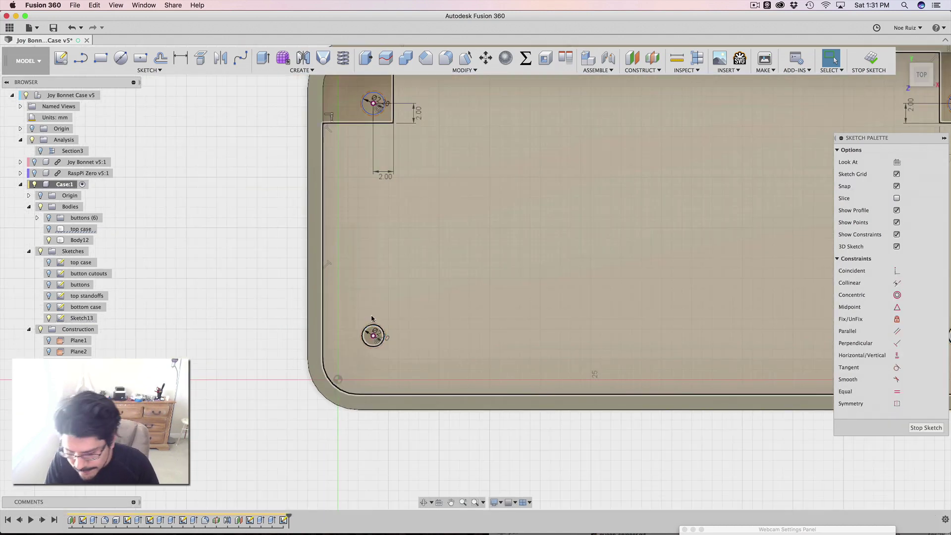
{"action": "key", "text": "l"}
{"action": "scroll", "coordinate": [323, 301], "scroll_direction": "up", "scroll_amount": 2}
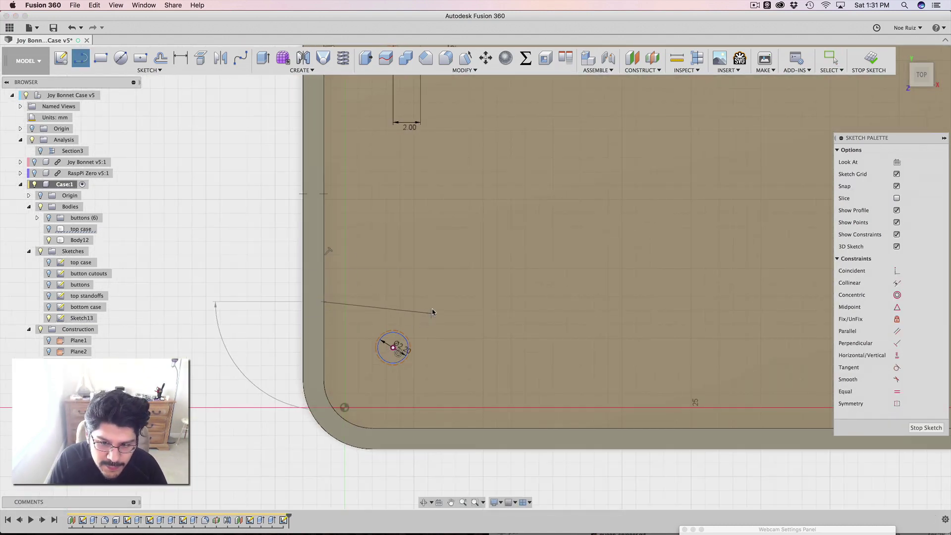
Finish the bottom-left corner lines and dimension them 2 mm horizontally and vertically from the hole centre
{"action": "left_click", "coordinate": [442, 426]}
{"action": "key", "text": "Escape"}
{"action": "key", "text": "d"}
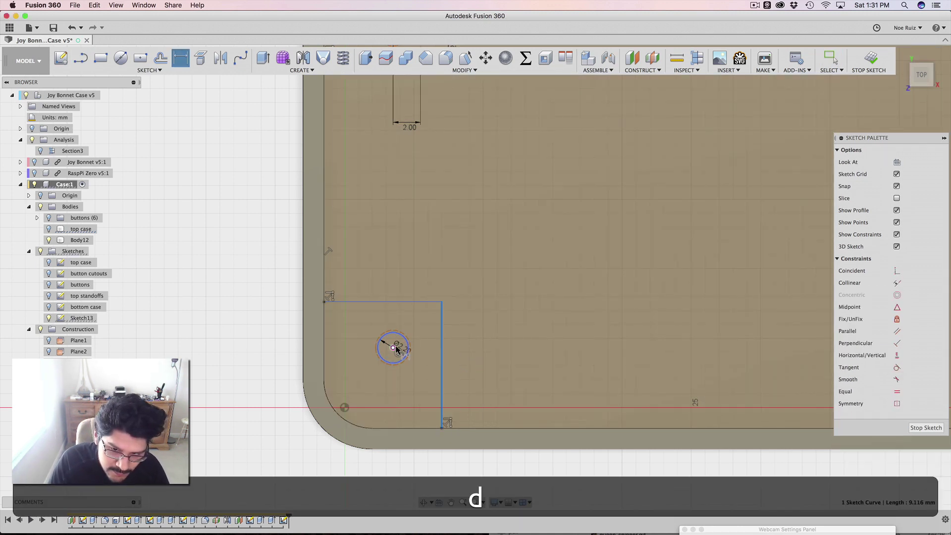
{"action": "left_click", "coordinate": [392, 347]}
{"action": "left_click", "coordinate": [438, 262]}
{"action": "type", "text": "2"}
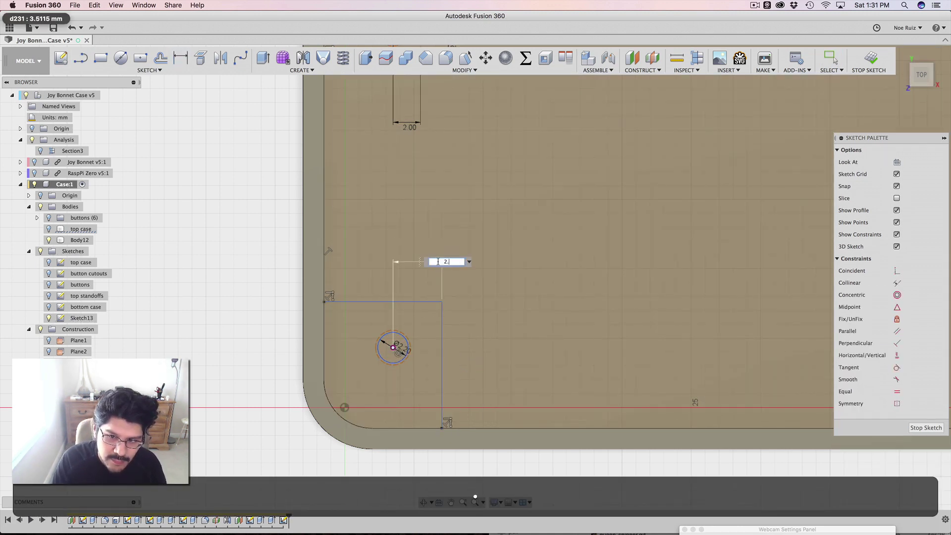
{"action": "key", "text": "Return"}
{"action": "scroll", "coordinate": [386, 317], "scroll_direction": "up", "scroll_amount": 3}
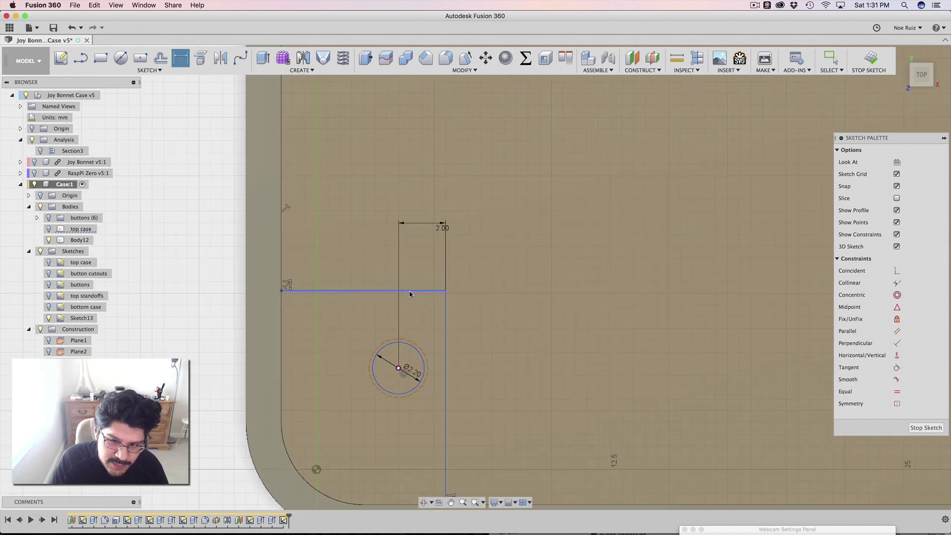
{"action": "left_click", "coordinate": [400, 369]}
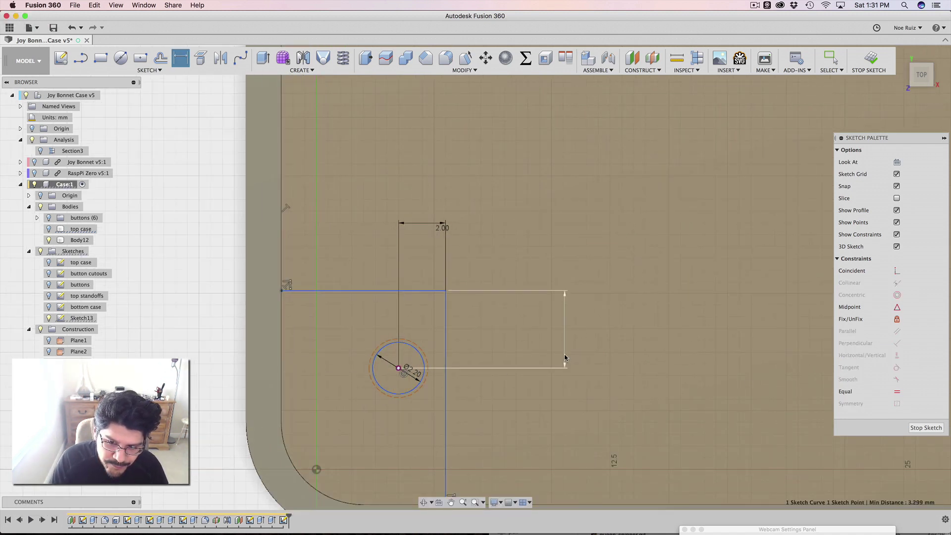
{"action": "left_click", "coordinate": [563, 360]}
{"action": "type", "text": "2"}
{"action": "key", "text": "Return"}
{"action": "scroll", "coordinate": [556, 353], "scroll_direction": "up", "scroll_amount": 2}
{"action": "scroll", "coordinate": [556, 353], "scroll_direction": "down", "scroll_amount": 5}
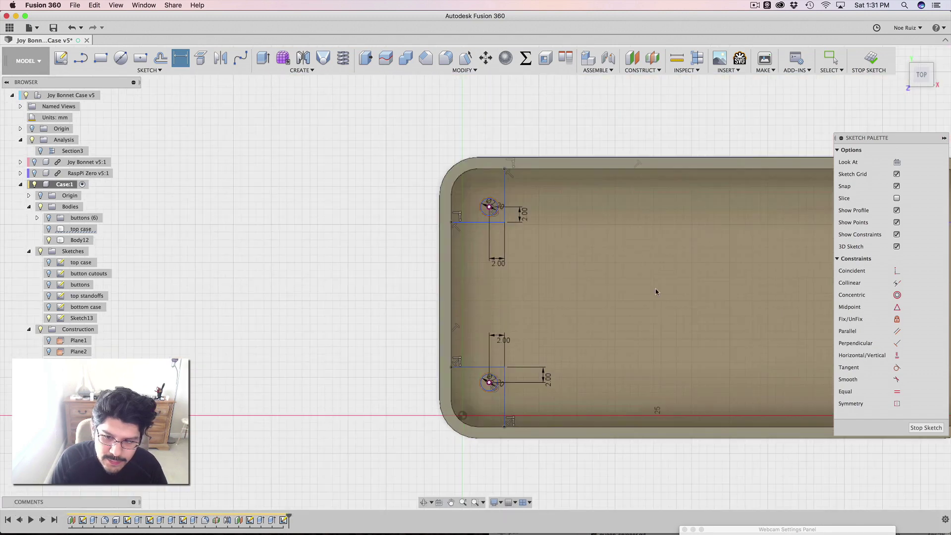
Box the bottom-right corner hole with lines dimensioned 2 mm from its centre
{"action": "middle_click_drag", "start_coordinate": [656, 289], "coordinate": [289, 251]}
{"action": "scroll", "coordinate": [651, 289], "scroll_direction": "up", "scroll_amount": 3}
{"action": "key", "text": "l"}
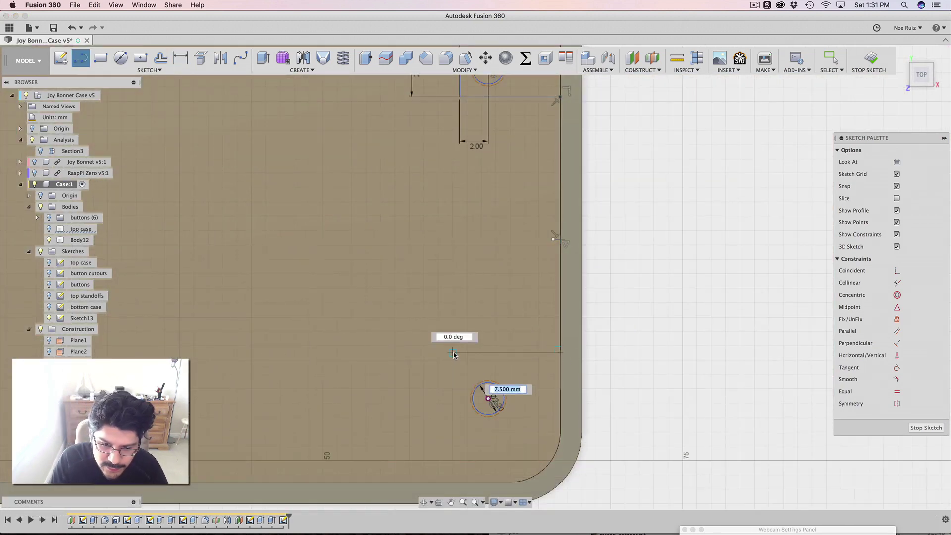
{"action": "left_click", "coordinate": [453, 483]}
{"action": "key", "text": "Escape"}
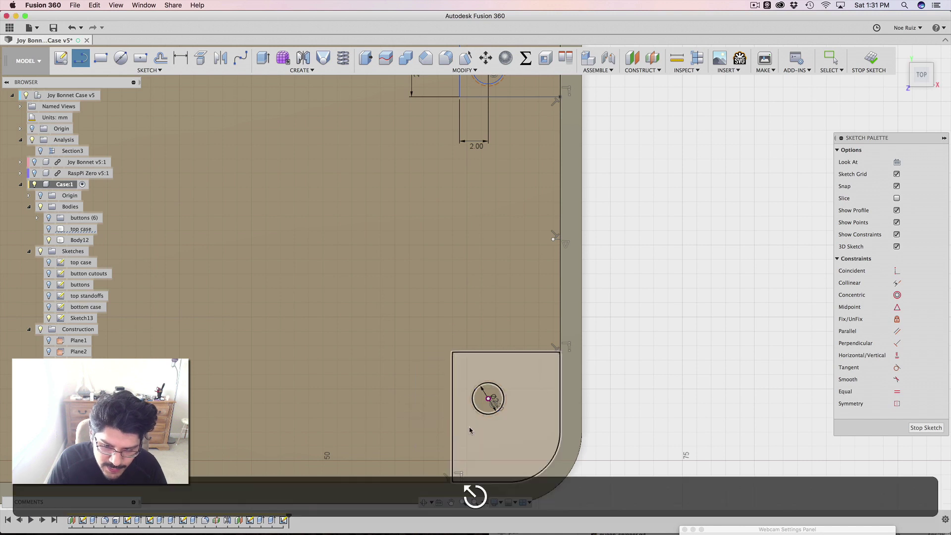
{"action": "left_click", "coordinate": [452, 407]}
{"action": "key", "text": "d"}
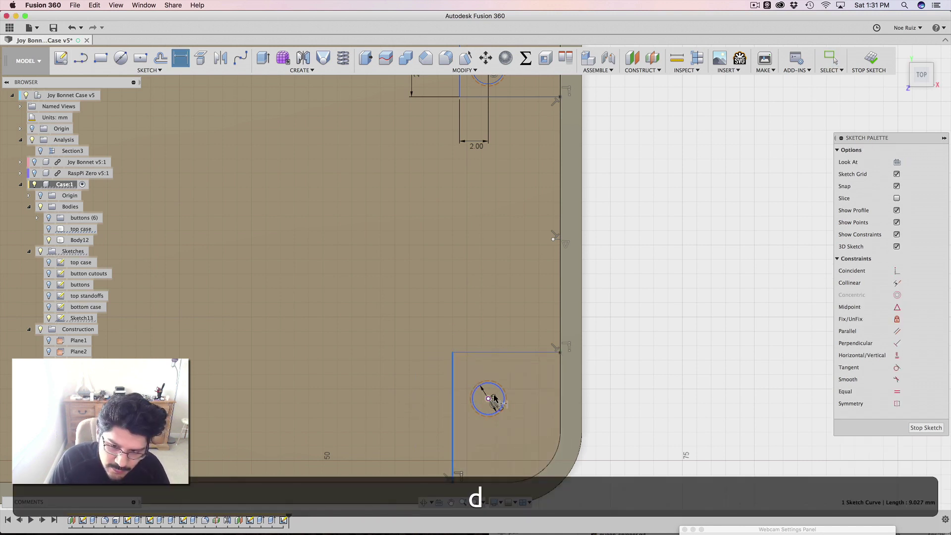
{"action": "left_click", "coordinate": [488, 399]}
{"action": "left_click", "coordinate": [495, 288]}
{"action": "type", "text": "2"}
{"action": "key", "text": "Return"}
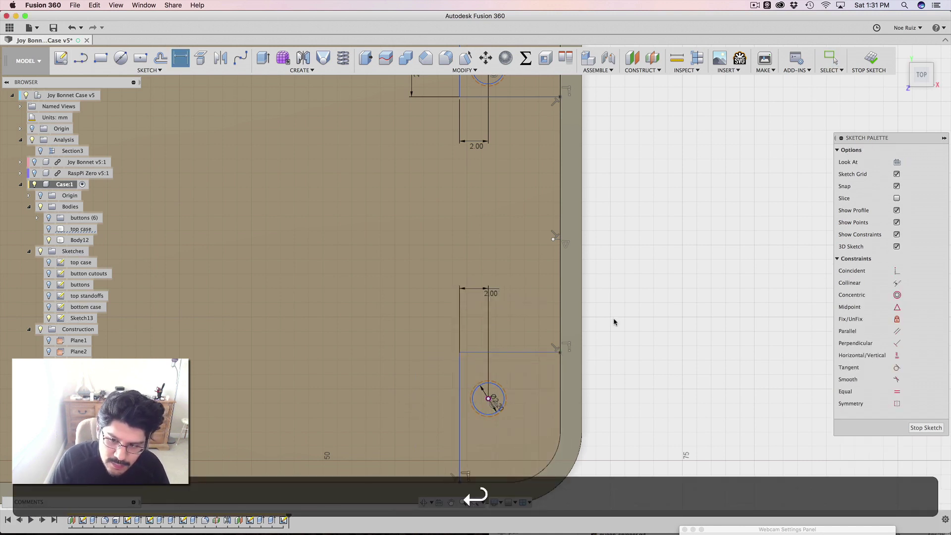
{"action": "left_click", "coordinate": [501, 352]}
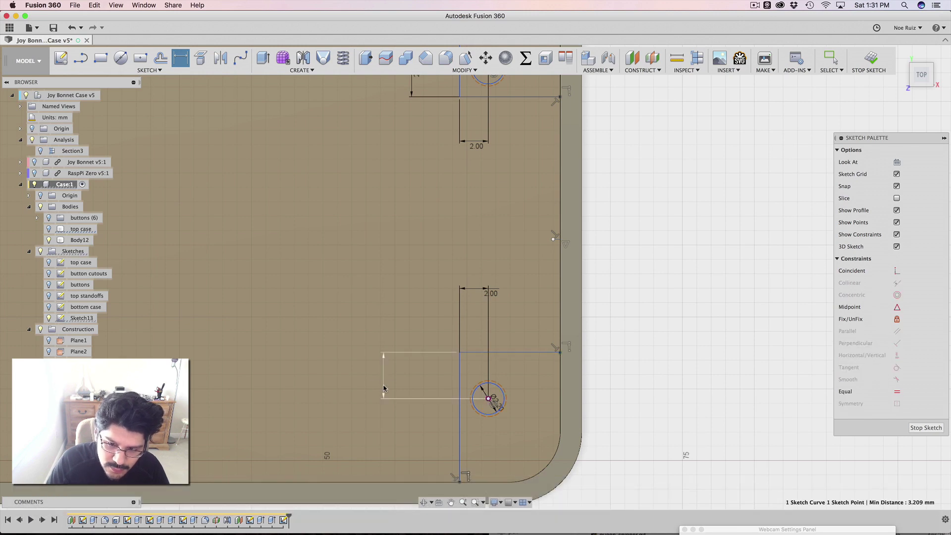
{"action": "left_click", "coordinate": [383, 388]}
{"action": "type", "text": "2"}
{"action": "key", "text": "Return"}
{"action": "scroll", "coordinate": [347, 300], "scroll_direction": "down", "scroll_amount": 6}
{"action": "mouse_move", "coordinate": [292, 293]}
{"action": "middle_mouse_down"}
{"action": "mouse_move", "coordinate": [453, 304]}
{"action": "mouse_move", "coordinate": [520, 343]}
{"action": "middle_mouse_up"}
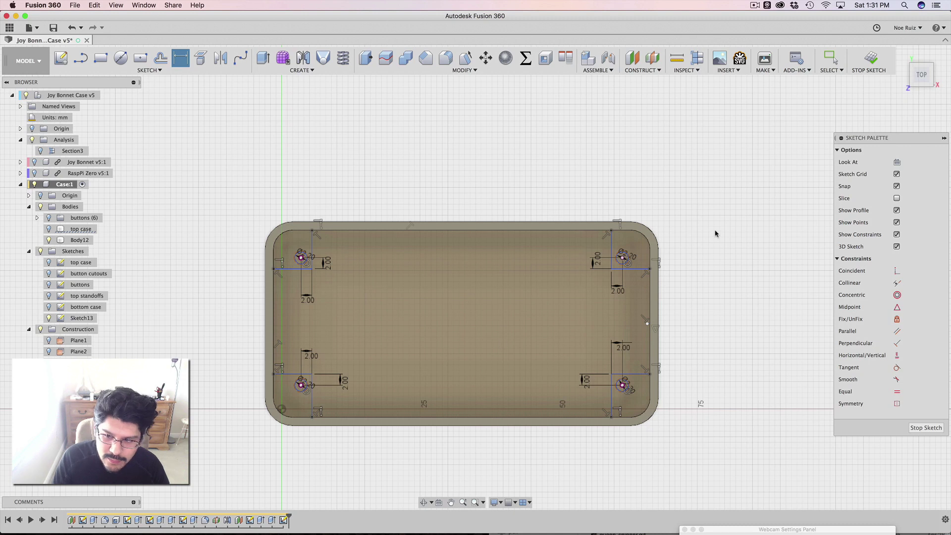
Finish the sketch and select the first two corner standoff profiles
{"action": "left_click", "coordinate": [873, 61]}
{"action": "scroll", "coordinate": [284, 272], "scroll_direction": "up", "scroll_amount": 5}
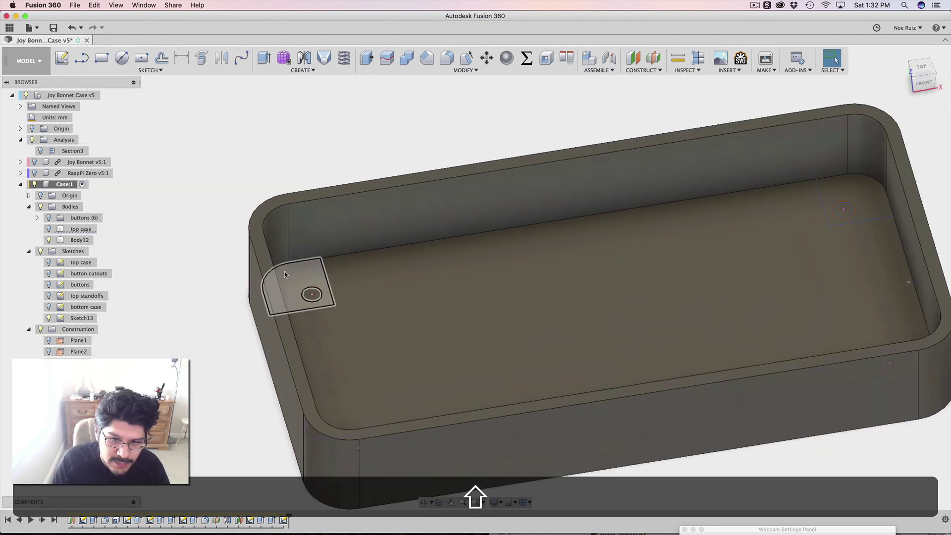
{"action": "left_click", "coordinate": [292, 289]}
{"action": "left_click", "coordinate": [842, 204], "text": "shift"}
{"action": "middle_click_drag", "start_coordinate": [668, 270], "coordinate": [613, 397], "text": "shift"}
{"action": "middle_click_drag", "start_coordinate": [547, 254], "coordinate": [575, 350]}
{"action": "scroll", "coordinate": [608, 226], "scroll_direction": "up", "scroll_amount": 5}
Add the remaining two corner profiles and start an extrude on all four
{"action": "left_click", "coordinate": [555, 381], "text": "shift"}
{"action": "scroll", "coordinate": [548, 327], "scroll_direction": "down", "scroll_amount": 6}
{"action": "scroll", "coordinate": [611, 312], "scroll_direction": "up", "scroll_amount": 10}
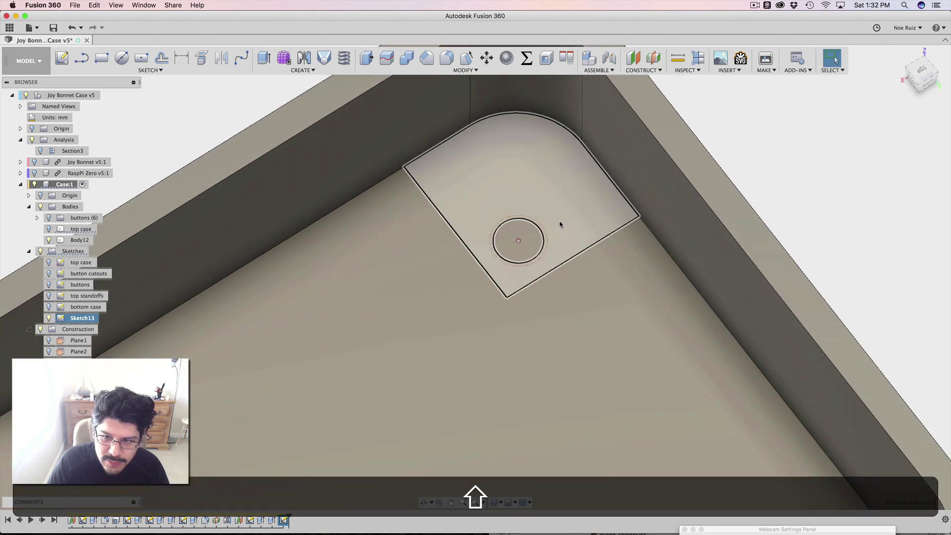
{"action": "left_click", "coordinate": [555, 221], "text": "shift"}
{"action": "scroll", "coordinate": [555, 221], "scroll_direction": "up", "scroll_amount": 5}
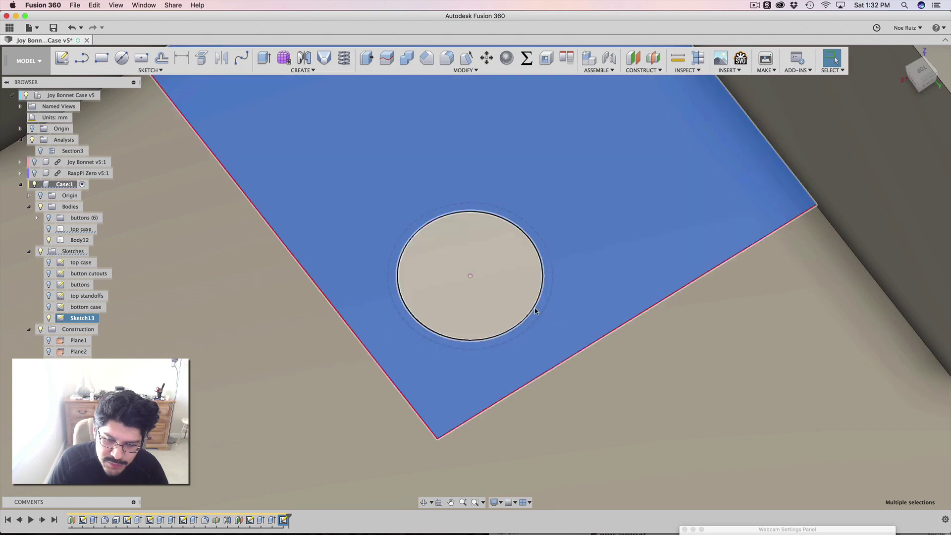
{"action": "scroll", "coordinate": [542, 236], "scroll_direction": "down", "scroll_amount": 12}
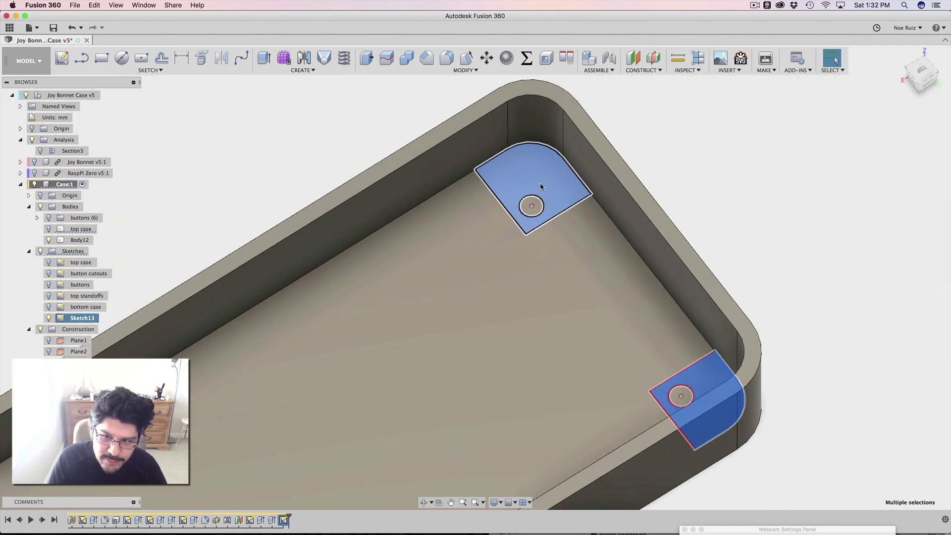
{"action": "middle_click_drag", "start_coordinate": [224, 221], "coordinate": [537, 156], "text": "shift"}
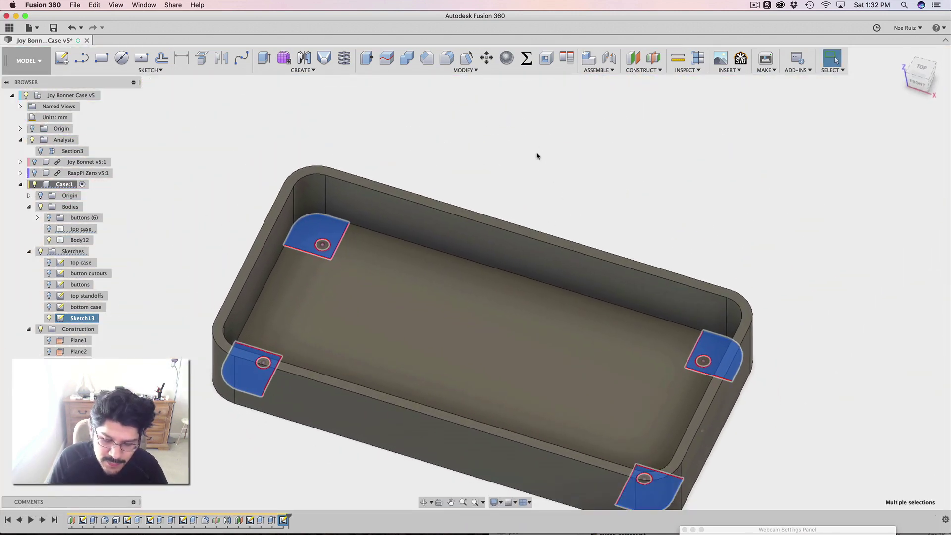
{"action": "key", "text": "e"}
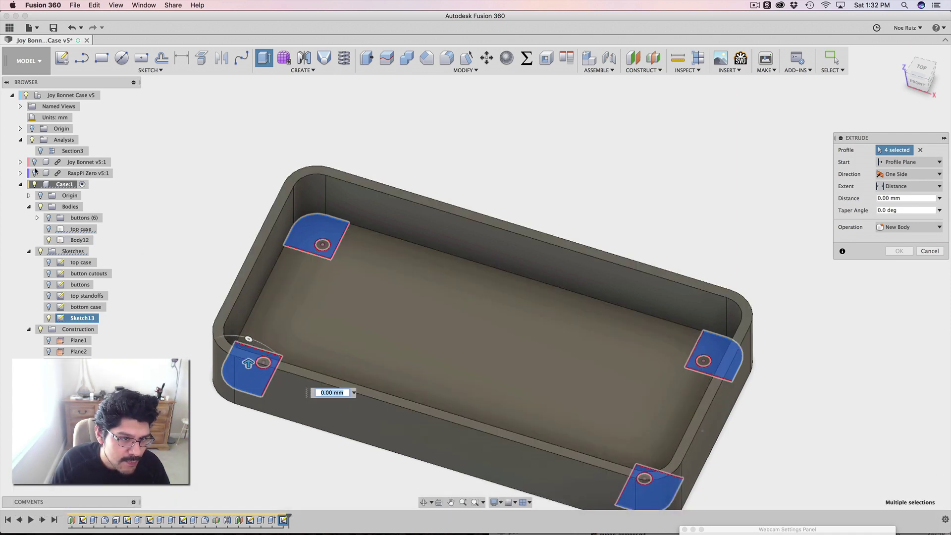
Show the RaspPi Zero board and the Section3 cut to view the case interior
{"action": "left_click", "coordinate": [34, 174]}
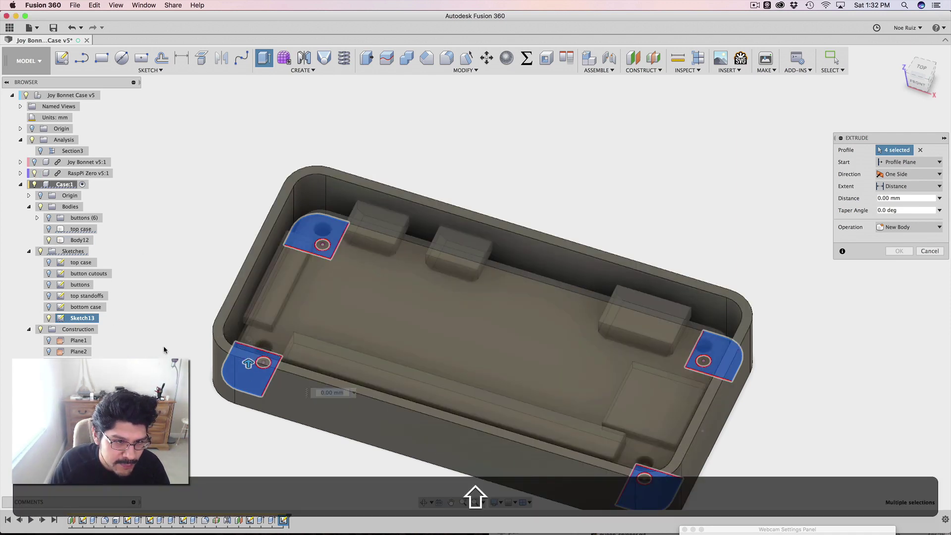
{"action": "middle_click_drag", "start_coordinate": [129, 337], "coordinate": [187, 319], "text": "shift"}
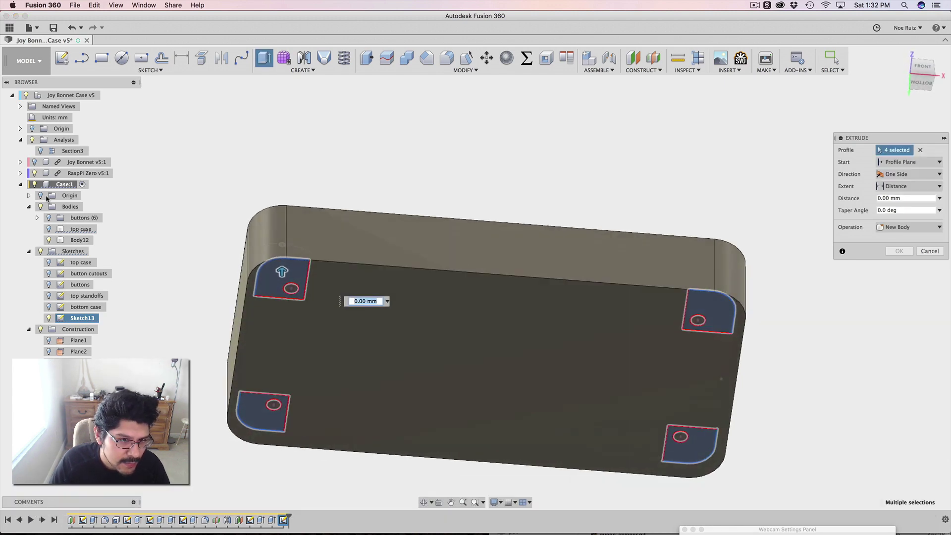
{"action": "left_click", "coordinate": [40, 151]}
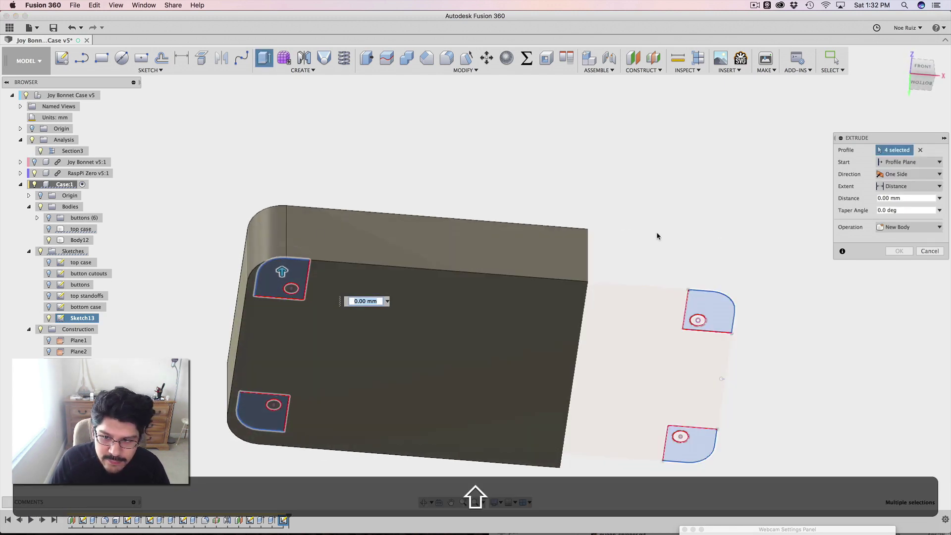
{"action": "middle_click_drag", "start_coordinate": [658, 235], "coordinate": [387, 242], "text": "shift"}
{"action": "scroll", "coordinate": [392, 410], "scroll_direction": "up", "scroll_amount": 5}
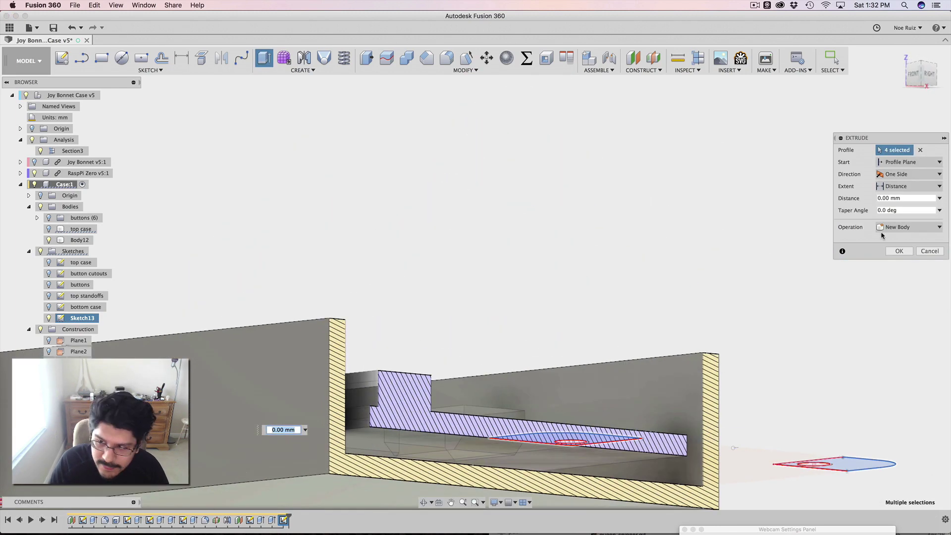
Set the extrude extent To Object on the inner floor face, with faces extended
{"action": "left_click", "coordinate": [896, 187]}
{"action": "left_click", "coordinate": [904, 208]}
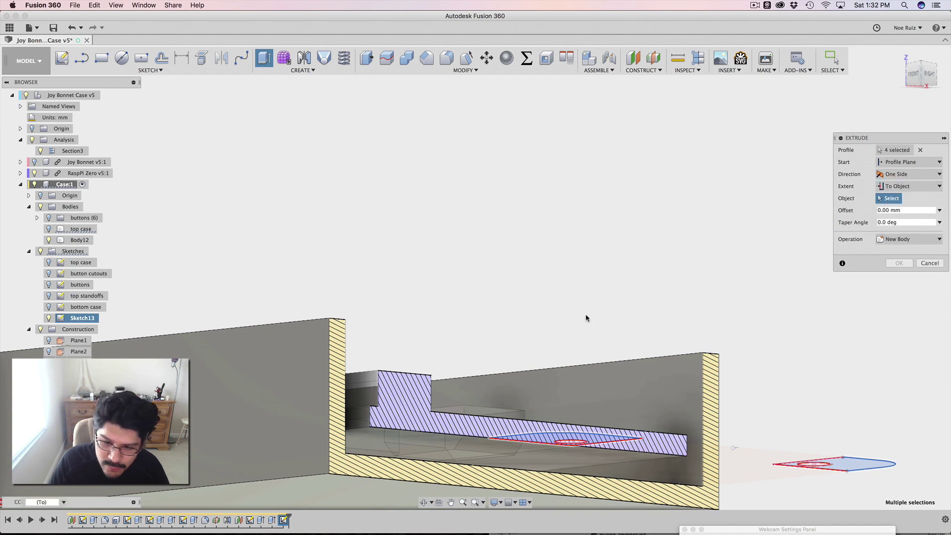
{"action": "left_click", "coordinate": [368, 434]}
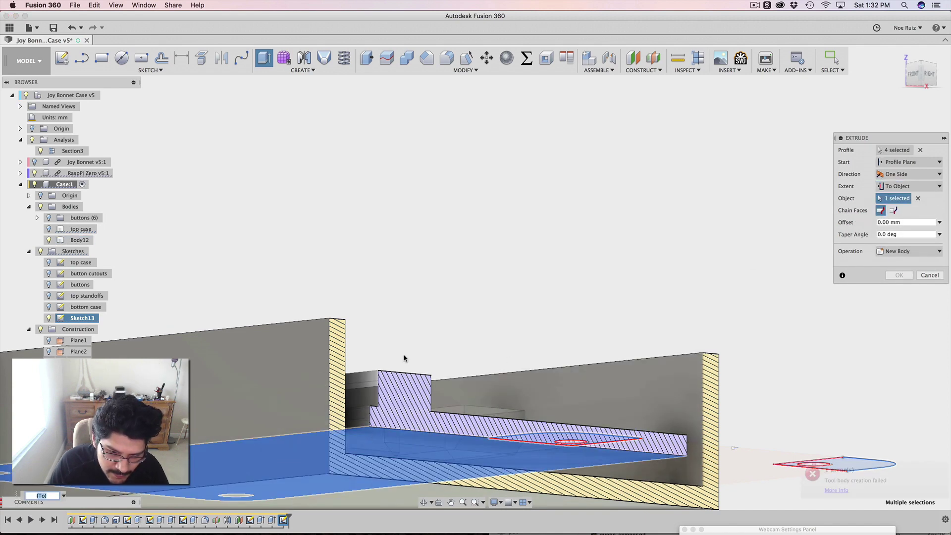
{"action": "scroll", "coordinate": [411, 343], "scroll_direction": "down", "scroll_amount": 3}
{"action": "middle_click_drag", "start_coordinate": [475, 267], "coordinate": [569, 278], "text": "shift"}
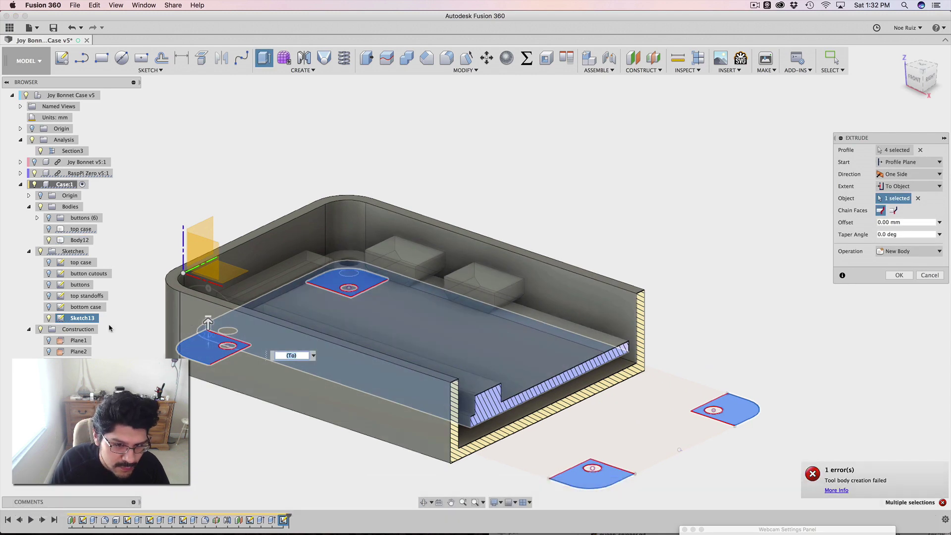
{"action": "middle_click_drag", "start_coordinate": [674, 260], "coordinate": [728, 239]}
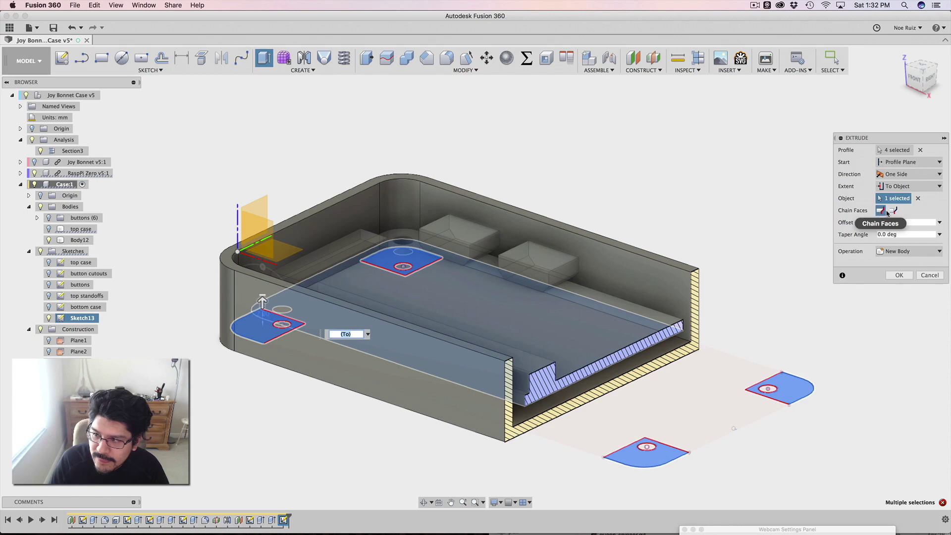
{"action": "left_click", "coordinate": [894, 211]}
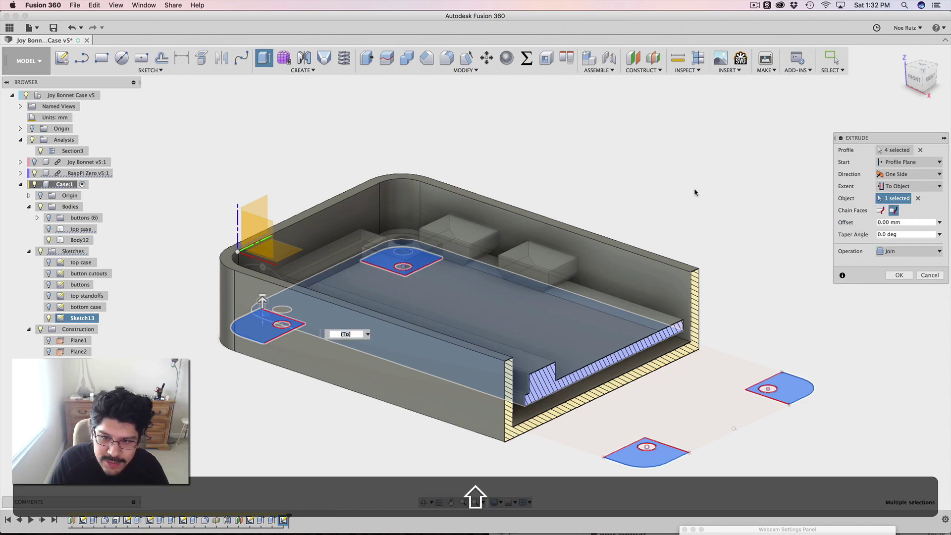
{"action": "middle_click_drag", "start_coordinate": [644, 197], "coordinate": [348, 196], "text": "shift"}
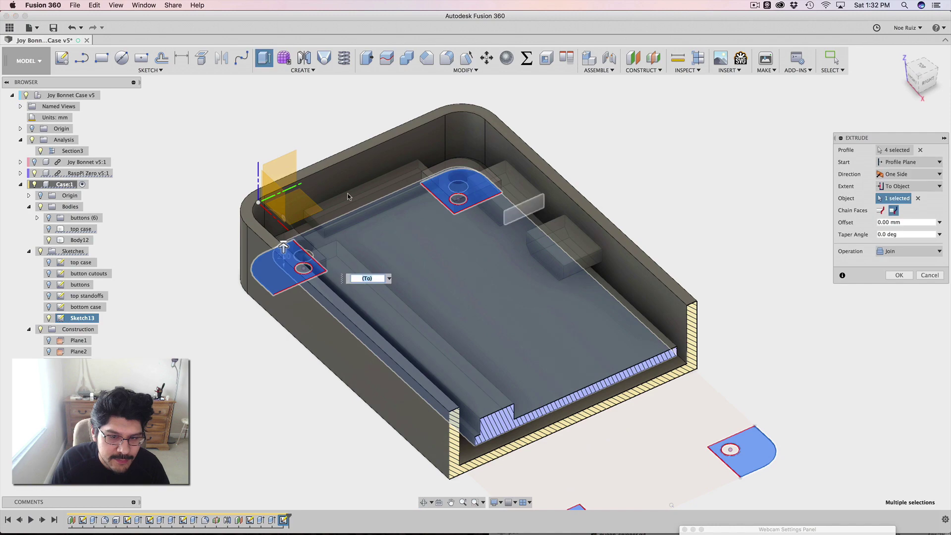
Hide RaspPi Zero and Section3, then join the standoff extrusion to the case
{"action": "left_click", "coordinate": [35, 173]}
{"action": "left_click", "coordinate": [39, 151]}
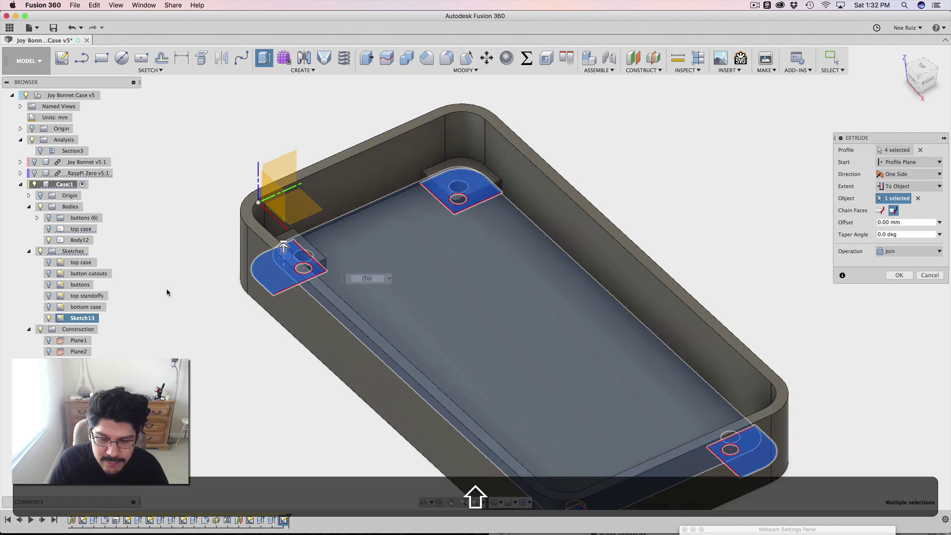
{"action": "middle_click_drag", "start_coordinate": [298, 283], "coordinate": [335, 283], "text": "shift"}
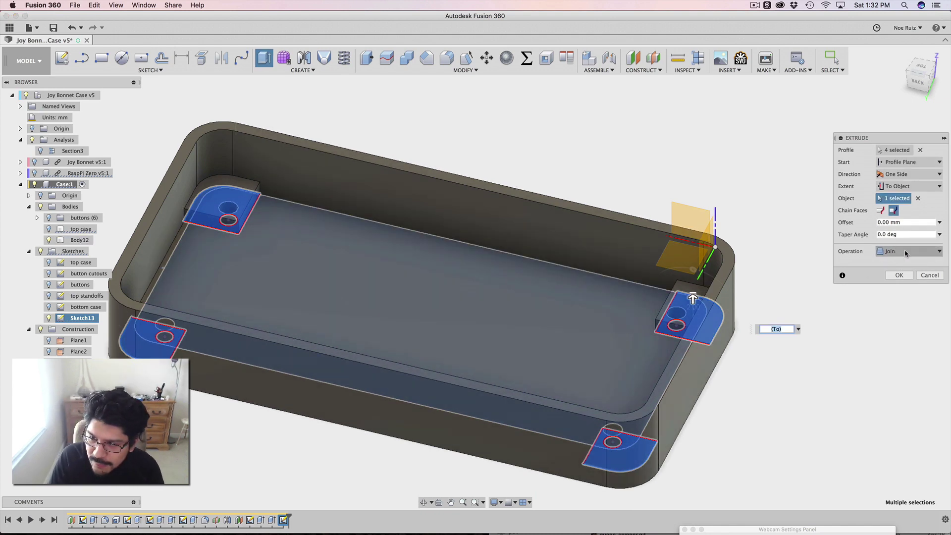
{"action": "left_click", "coordinate": [898, 275]}
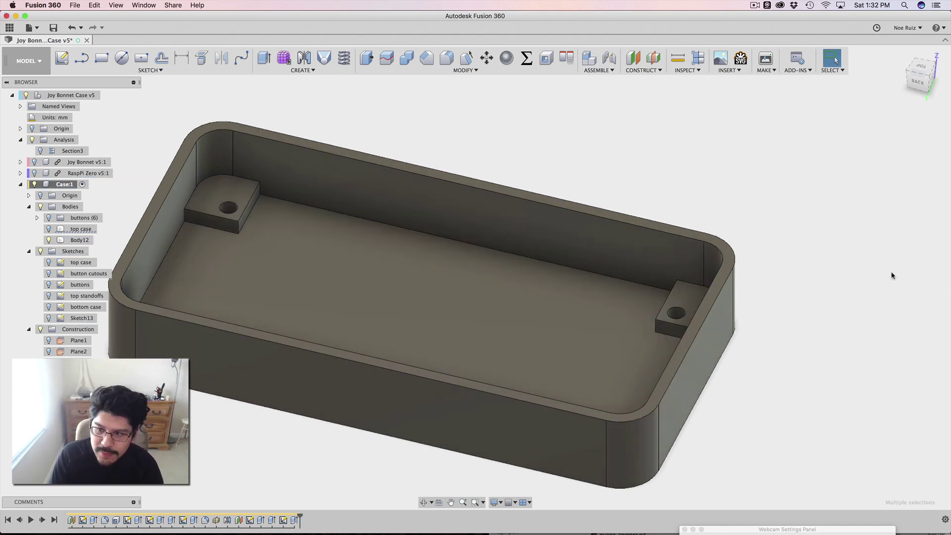
{"action": "scroll", "coordinate": [646, 220], "scroll_direction": "down", "scroll_amount": 4}
Zoom in and inspect a standoff's front vertical edge
{"action": "middle_click_drag", "start_coordinate": [648, 216], "coordinate": [556, 206], "text": "shift"}
{"action": "scroll", "coordinate": [505, 279], "scroll_direction": "up", "scroll_amount": 5}
{"action": "scroll", "coordinate": [453, 307], "scroll_direction": "up", "scroll_amount": 4}
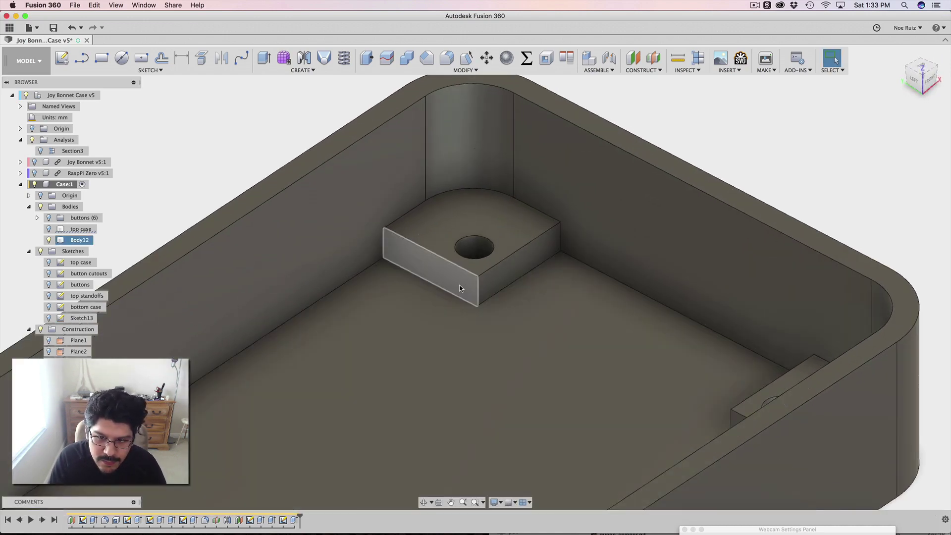
{"action": "left_click", "coordinate": [478, 285]}
{"action": "scroll", "coordinate": [477, 284], "scroll_direction": "down", "scroll_amount": 5}
{"action": "scroll", "coordinate": [476, 285], "scroll_direction": "down", "scroll_amount": 3}
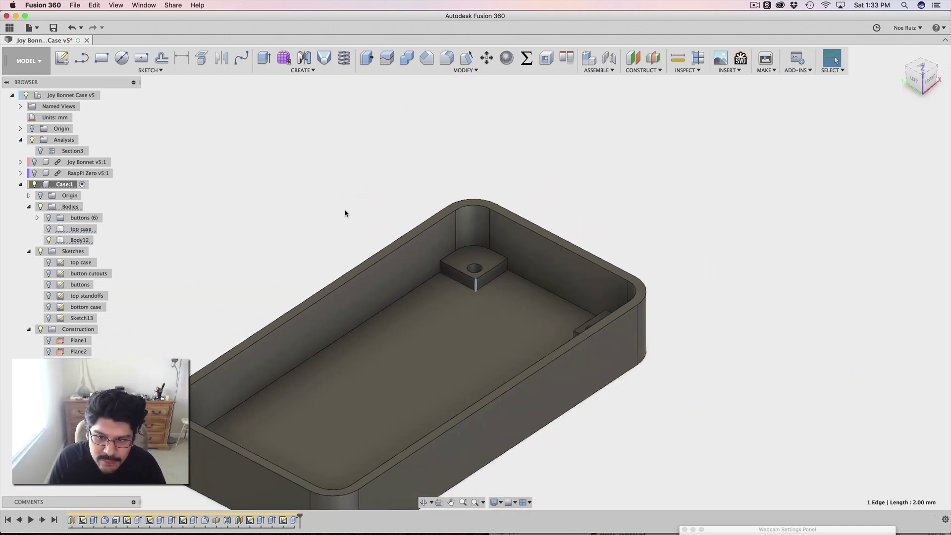
{"action": "mouse_move", "coordinate": [330, 221]}
{"action": "middle_mouse_down", "text": "shift"}
{"action": "mouse_move", "coordinate": [346, 214]}
{"action": "mouse_move", "coordinate": [334, 219]}
{"action": "middle_mouse_up", "text": "shift"}
{"action": "scroll", "coordinate": [461, 336], "scroll_direction": "up", "scroll_amount": 6}
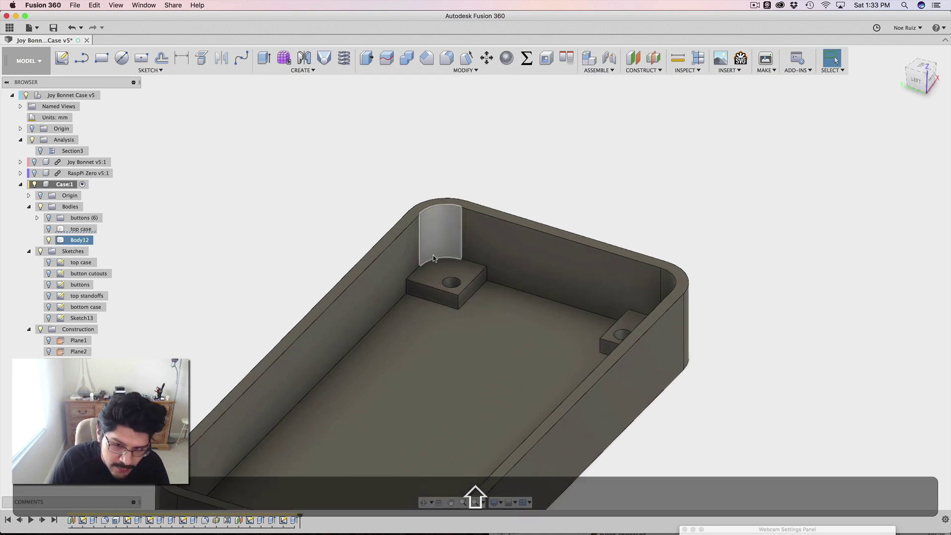
Fillet the four standoff vertical edges with a 1 mm radius
{"action": "key", "text": "f"}
{"action": "left_click", "coordinate": [470, 350]}
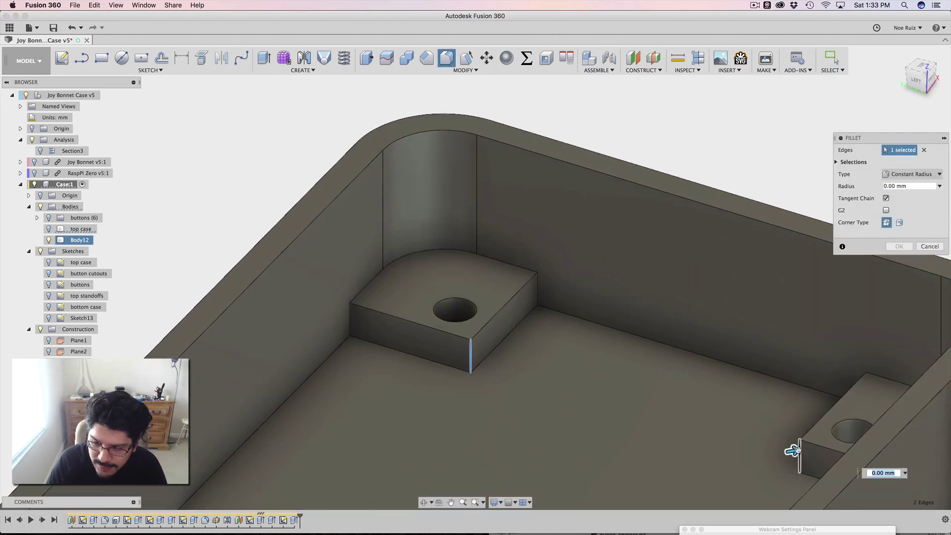
{"action": "type", "text": "1"}
{"action": "scroll", "coordinate": [494, 345], "scroll_direction": "down", "scroll_amount": 4}
{"action": "middle_click_drag", "start_coordinate": [416, 391], "coordinate": [552, 261], "text": "shift"}
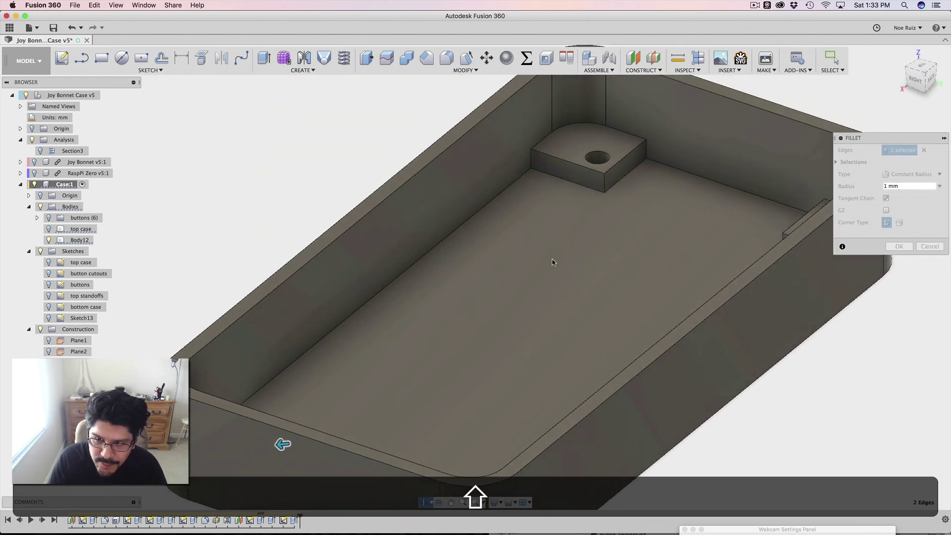
{"action": "middle_click_drag", "start_coordinate": [630, 160], "coordinate": [510, 200]}
{"action": "scroll", "coordinate": [510, 201], "scroll_direction": "up", "scroll_amount": 4}
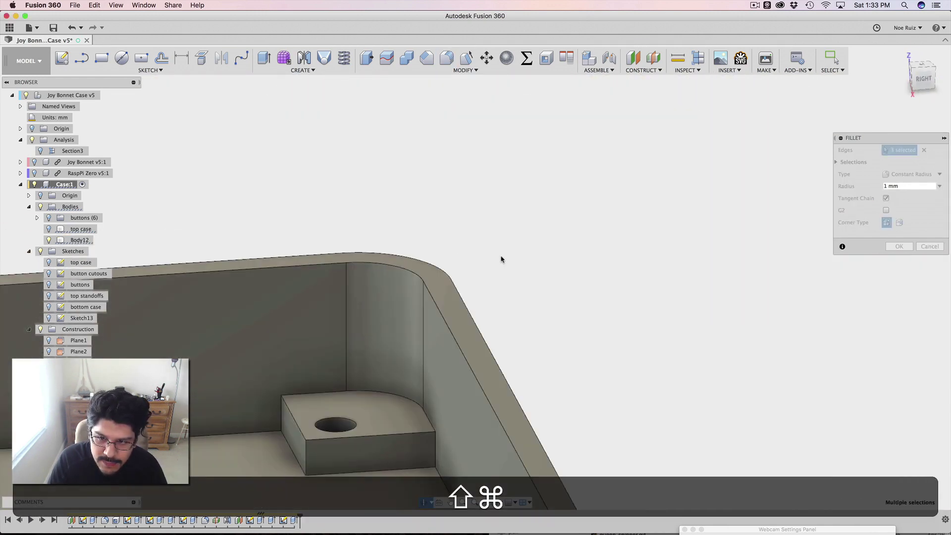
{"action": "middle_click_drag", "start_coordinate": [501, 257], "coordinate": [367, 271], "text": "shift+super"}
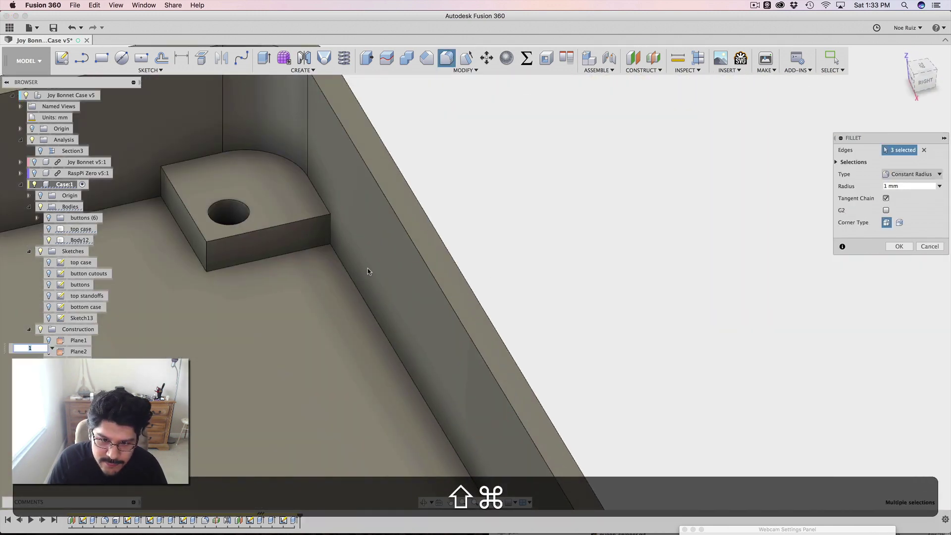
{"action": "left_click", "coordinate": [208, 252], "text": "super"}
{"action": "scroll", "coordinate": [205, 250], "scroll_direction": "down", "scroll_amount": 5}
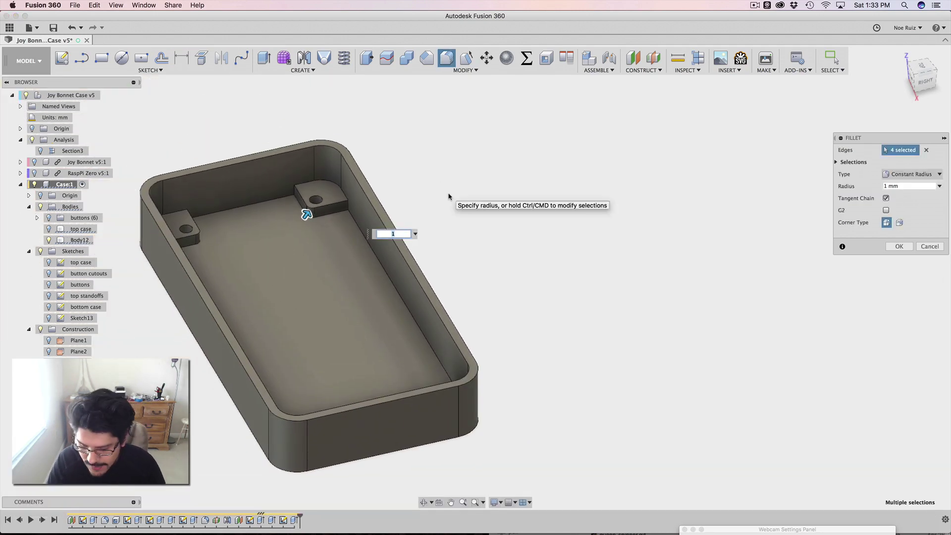
{"action": "key", "text": "Return"}
{"action": "scroll", "coordinate": [431, 206], "scroll_direction": "down", "scroll_amount": 2}
{"action": "middle_click_drag", "start_coordinate": [431, 206], "coordinate": [579, 159], "text": "shift"}
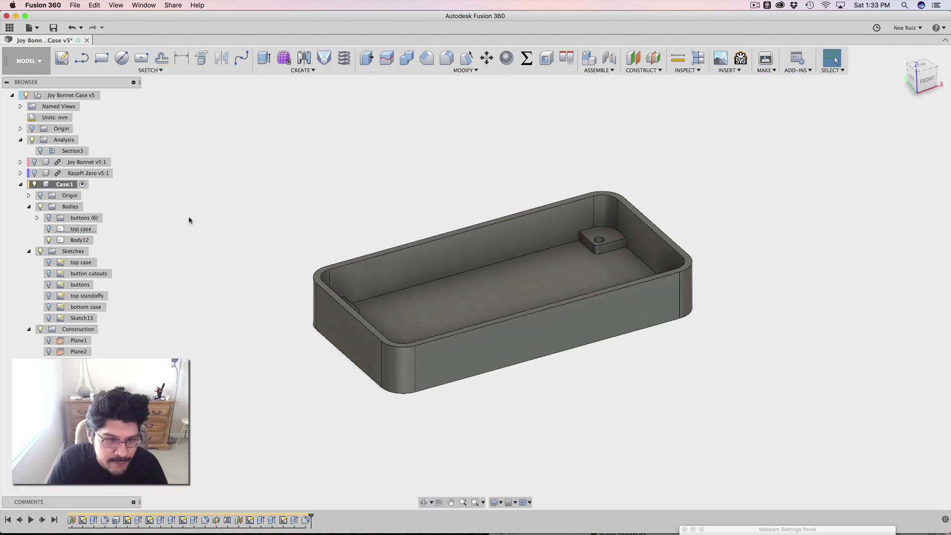
Inspect the standoff top face, the case floor and the case bottom face
{"action": "scroll", "coordinate": [554, 282], "scroll_direction": "up", "scroll_amount": 5}
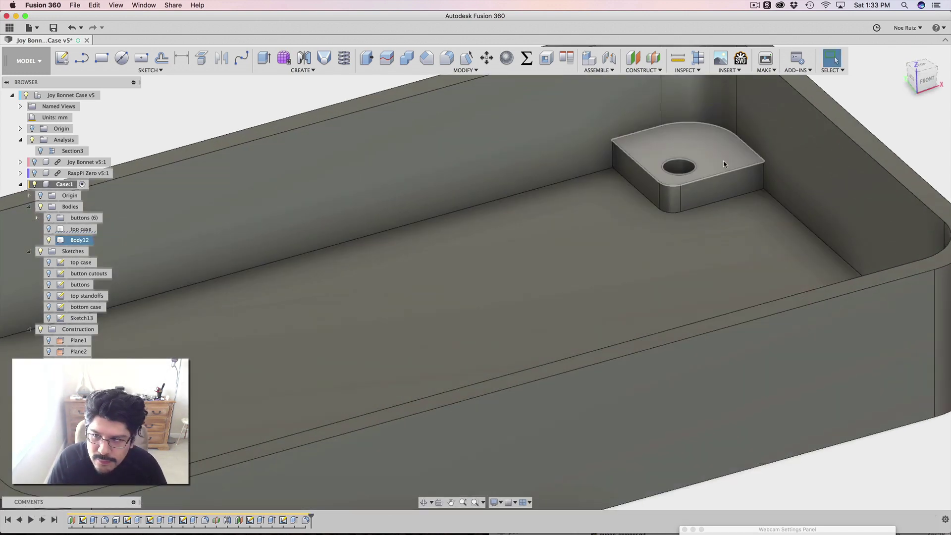
{"action": "left_click", "coordinate": [718, 176]}
{"action": "scroll", "coordinate": [680, 201], "scroll_direction": "down", "scroll_amount": 5}
{"action": "left_click", "coordinate": [671, 216]}
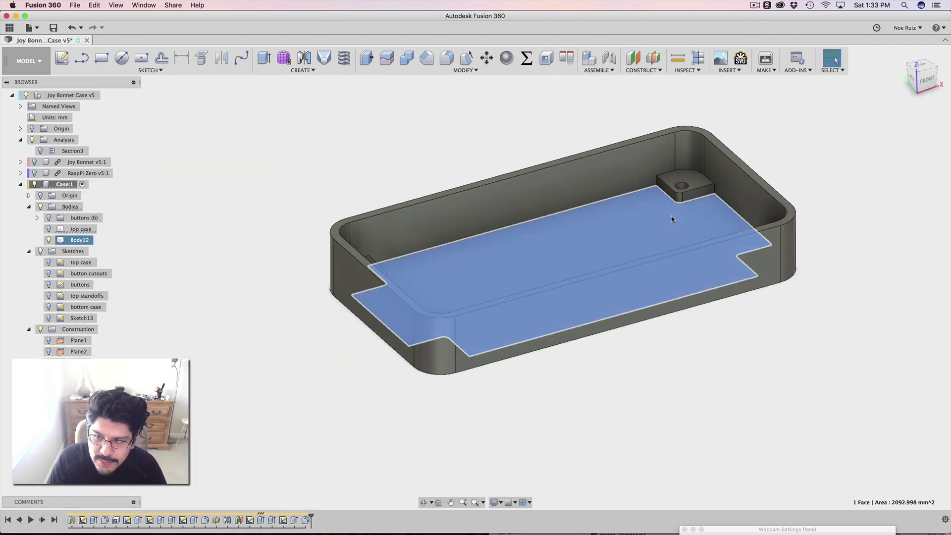
{"action": "left_click", "coordinate": [744, 308]}
{"action": "middle_click_drag", "start_coordinate": [743, 357], "coordinate": [685, 287], "text": "shift"}
{"action": "left_click", "coordinate": [684, 288]}
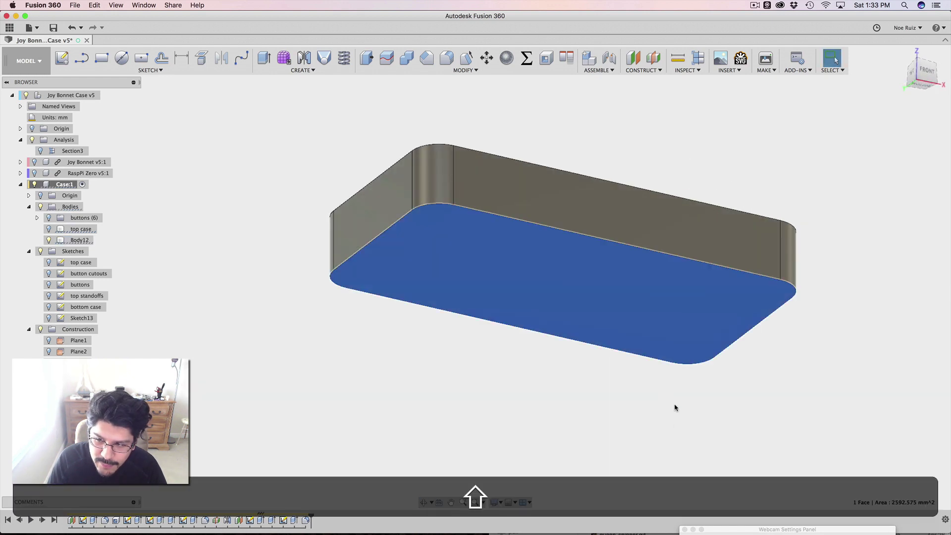
{"action": "left_click", "coordinate": [623, 397]}
{"action": "middle_click_drag", "start_coordinate": [657, 383], "coordinate": [632, 329], "text": "shift"}
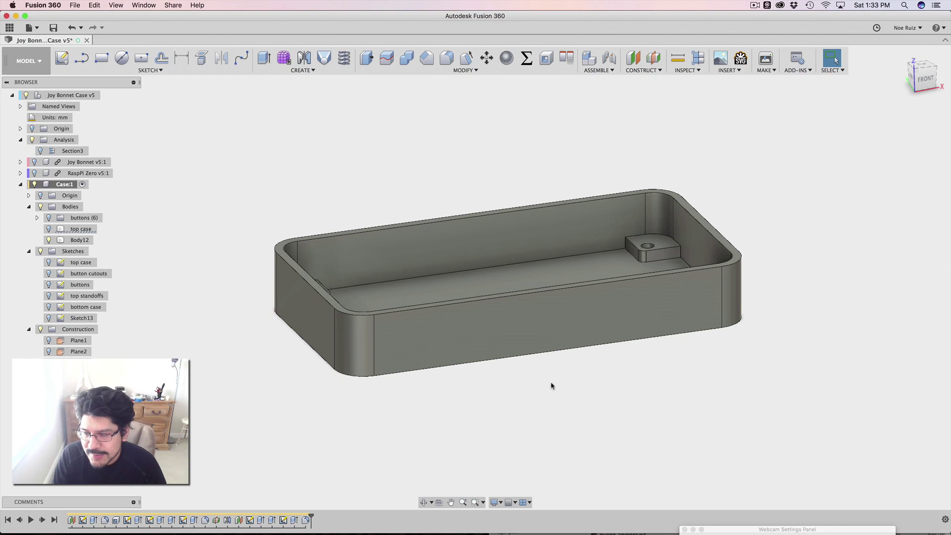
Edit Plane4 from the timeline to a 2.5 mm offset distance
{"action": "double_click", "coordinate": [240, 520]}
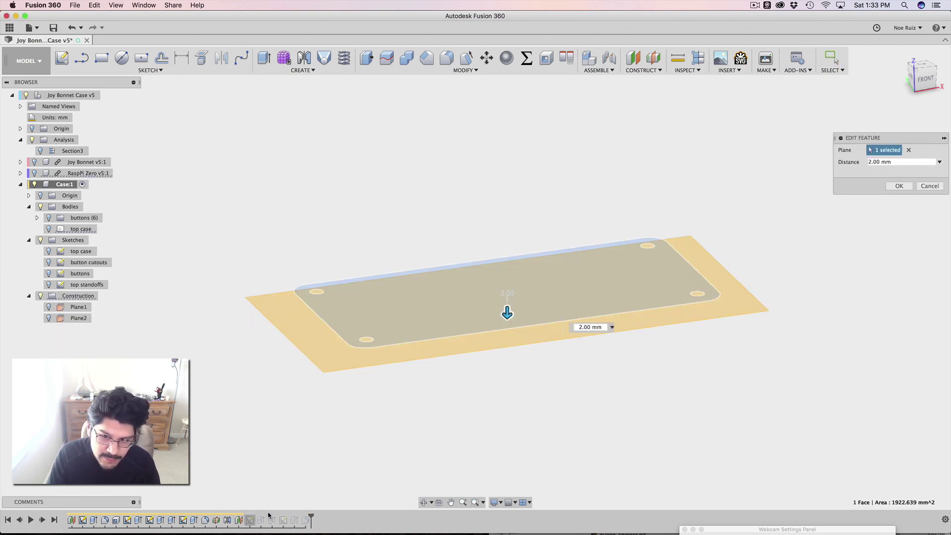
{"action": "left_click", "coordinate": [585, 327]}
{"action": "type", "text": "5"}
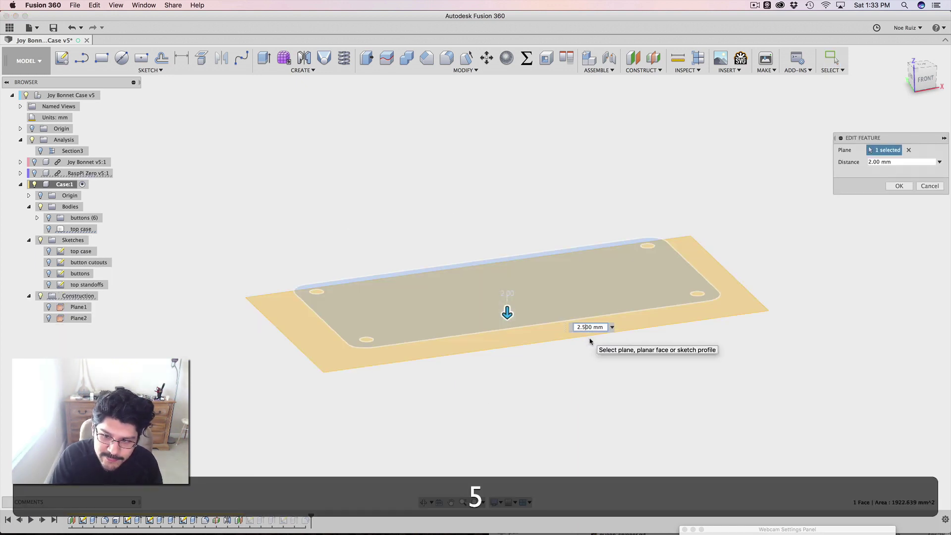
{"action": "key", "text": "Return"}
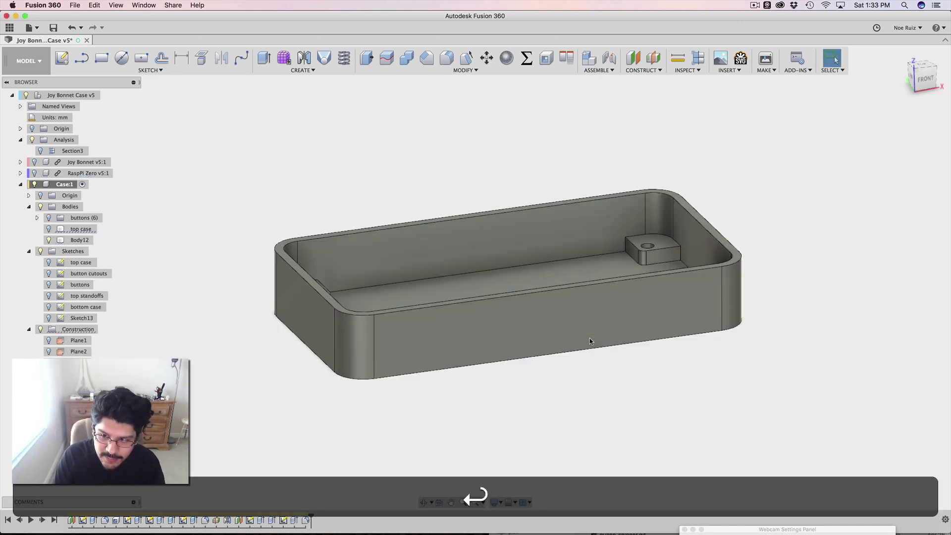
Inspect the bottom case's outer side wall, corner edge length and top rim face
{"action": "middle_click_drag", "start_coordinate": [655, 381], "coordinate": [671, 394], "text": "shift"}
{"action": "scroll", "coordinate": [619, 242], "scroll_direction": "up", "scroll_amount": 4}
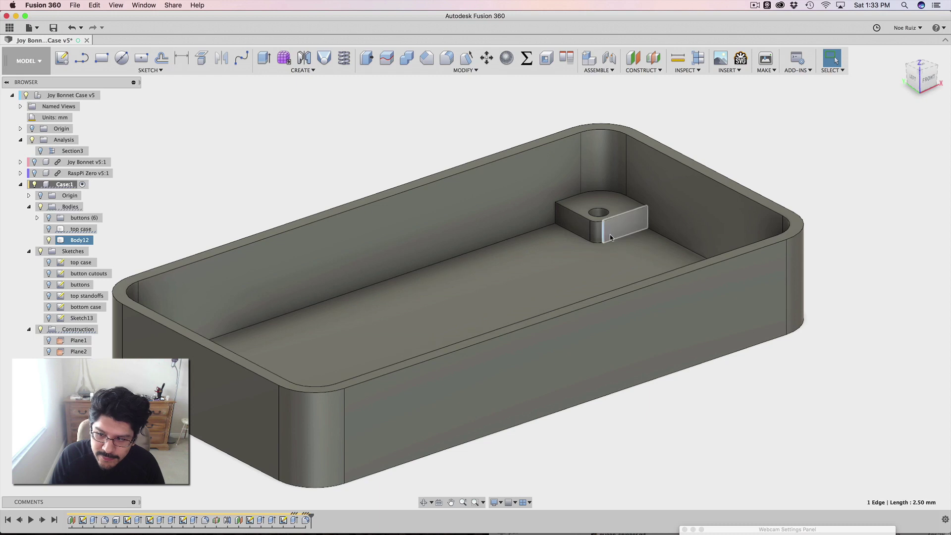
{"action": "scroll", "coordinate": [610, 238], "scroll_direction": "down", "scroll_amount": 5}
{"action": "middle_click_drag", "start_coordinate": [611, 238], "coordinate": [495, 297], "text": "shift"}
{"action": "left_click", "coordinate": [427, 357]}
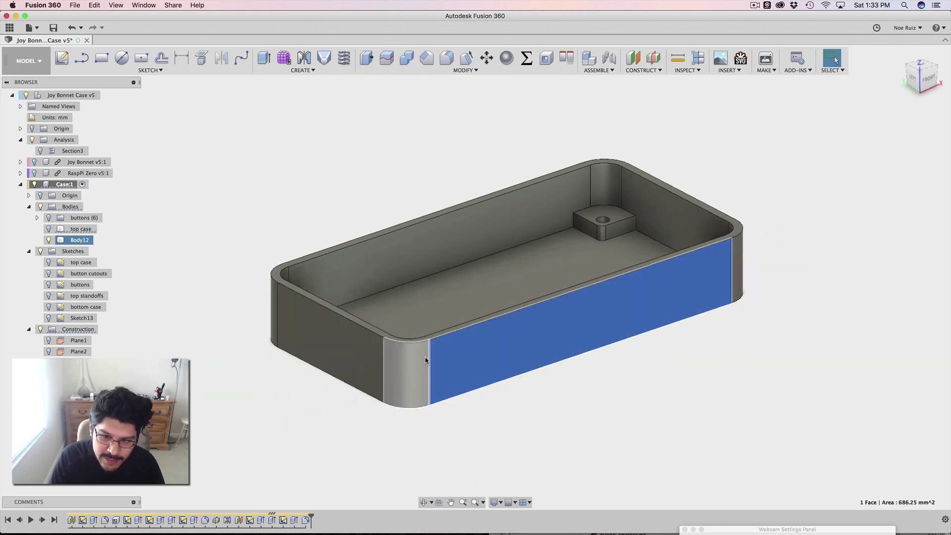
{"action": "left_click", "coordinate": [428, 359]}
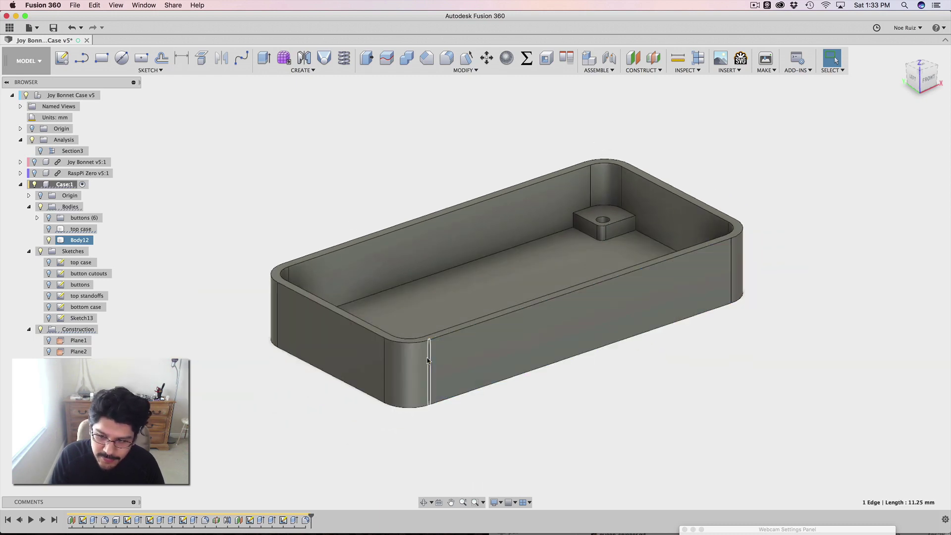
{"action": "left_click", "coordinate": [486, 394]}
{"action": "scroll", "coordinate": [277, 273], "scroll_direction": "up", "scroll_amount": 5}
{"action": "scroll", "coordinate": [285, 273], "scroll_direction": "down", "scroll_amount": 5}
{"action": "left_click", "coordinate": [284, 273]}
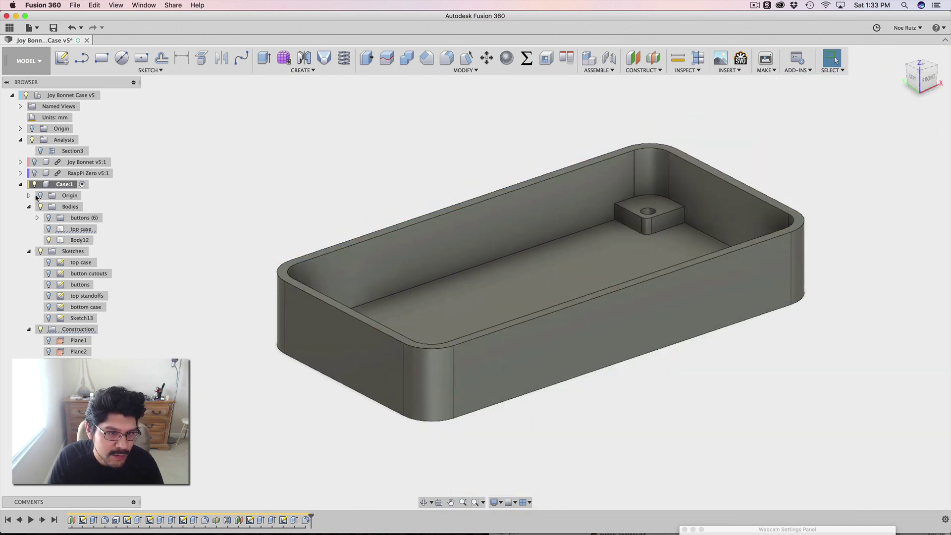
Show the top case body and check which extrude built the bottom case
{"action": "left_click", "coordinate": [49, 229]}
{"action": "middle_click_drag", "start_coordinate": [237, 366], "coordinate": [244, 326], "text": "shift"}
{"action": "left_click", "coordinate": [352, 218]}
{"action": "scroll", "coordinate": [297, 403], "scroll_direction": "up", "scroll_amount": 5}
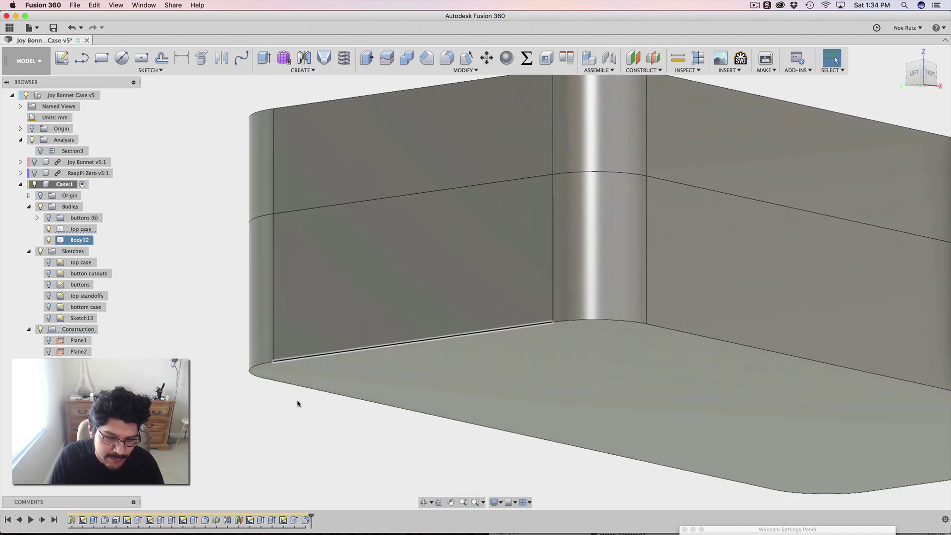
{"action": "left_click", "coordinate": [272, 520]}
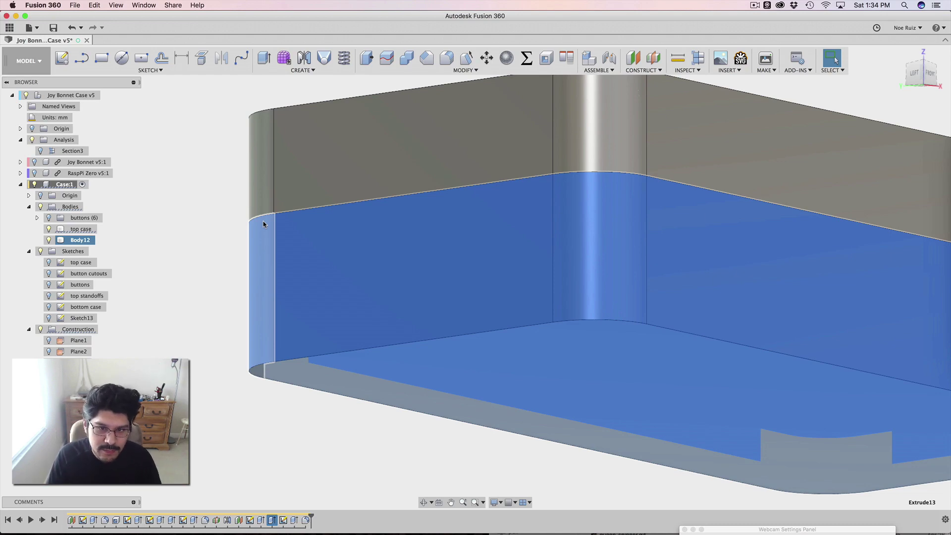
{"action": "scroll", "coordinate": [258, 221], "scroll_direction": "up", "scroll_amount": 5}
{"action": "scroll", "coordinate": [257, 221], "scroll_direction": "down", "scroll_amount": 8}
{"action": "left_click", "coordinate": [220, 214]}
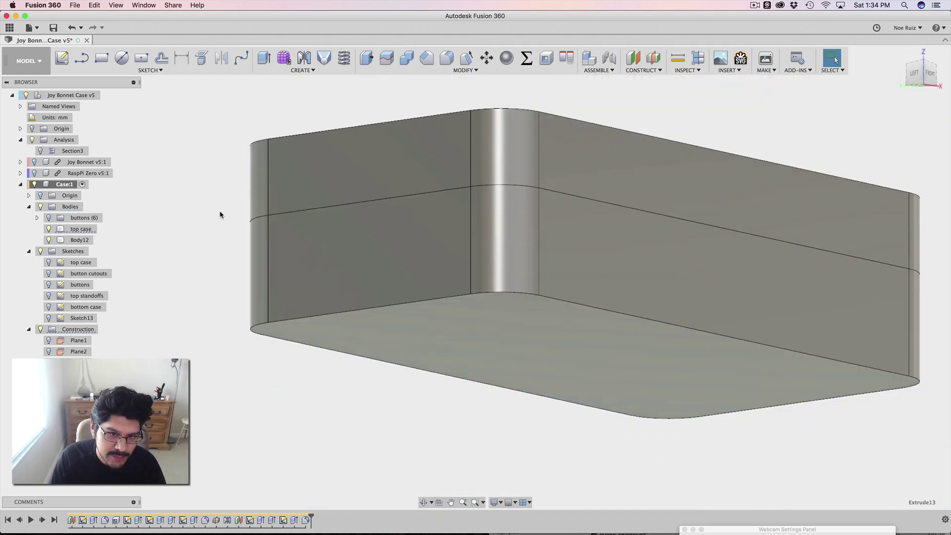
{"action": "middle_click_drag", "start_coordinate": [221, 214], "coordinate": [280, 293], "text": "shift"}
{"action": "scroll", "coordinate": [229, 242], "scroll_direction": "up", "scroll_amount": 3}
{"action": "scroll", "coordinate": [229, 241], "scroll_direction": "down", "scroll_amount": 5}
Hide the top case plate and show Body12 with the RaspPi Zero board inside
{"action": "left_click", "coordinate": [49, 240]}
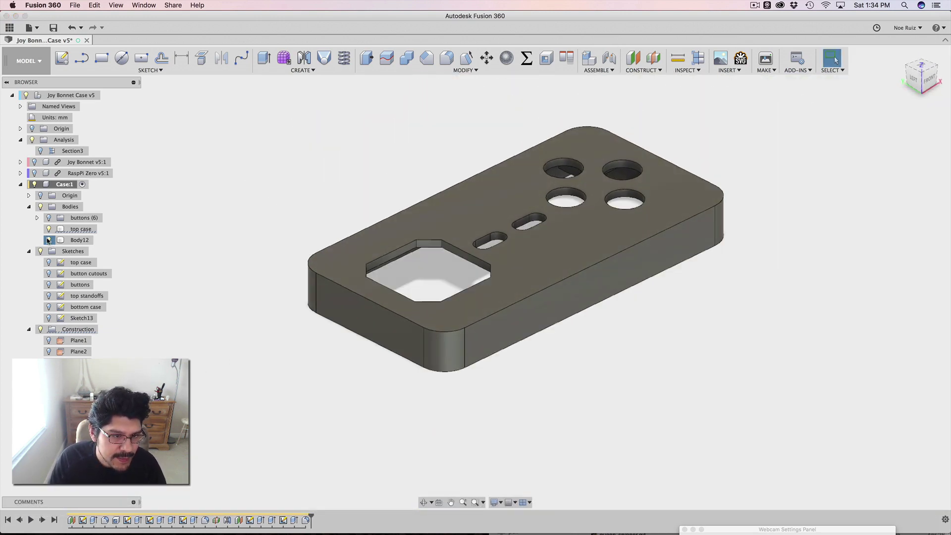
{"action": "left_click", "coordinate": [48, 230]}
{"action": "left_click", "coordinate": [48, 241]}
{"action": "mouse_move", "coordinate": [350, 233]}
{"action": "middle_mouse_down", "text": "shift"}
{"action": "mouse_move", "coordinate": [324, 269]}
{"action": "mouse_move", "coordinate": [345, 236]}
{"action": "middle_mouse_up", "text": "shift"}
{"action": "left_click", "coordinate": [34, 173]}
{"action": "scroll", "coordinate": [337, 196], "scroll_direction": "up", "scroll_amount": 3}
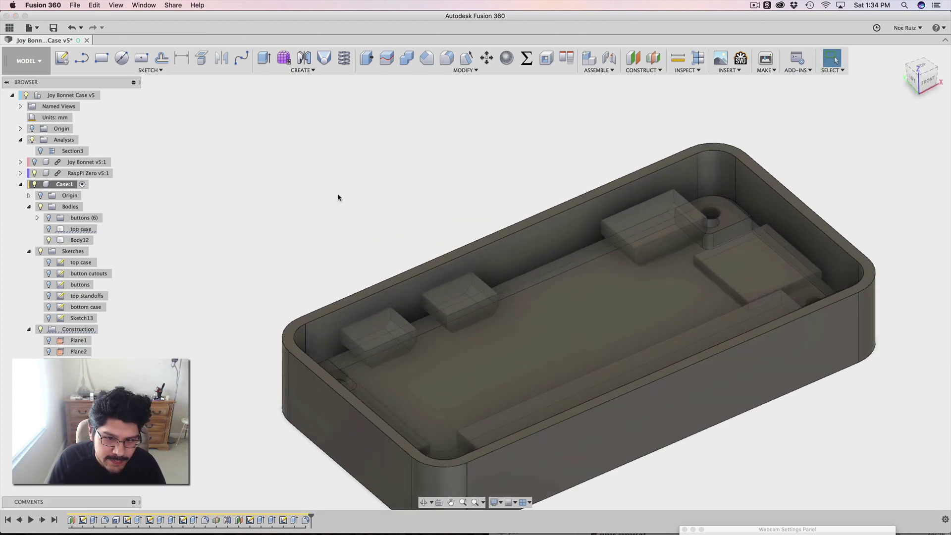
Inspect the tray's left end face and inner wall faces, checking their areas
{"action": "middle_click_drag", "start_coordinate": [257, 222], "coordinate": [432, 309], "text": "shift"}
{"action": "middle_click_drag", "start_coordinate": [246, 302], "coordinate": [287, 276], "text": "shift"}
{"action": "left_click", "coordinate": [287, 275], "text": "shift"}
{"action": "middle_click_drag", "start_coordinate": [615, 346], "coordinate": [425, 287], "text": "shift"}
{"action": "left_click", "coordinate": [424, 287]}
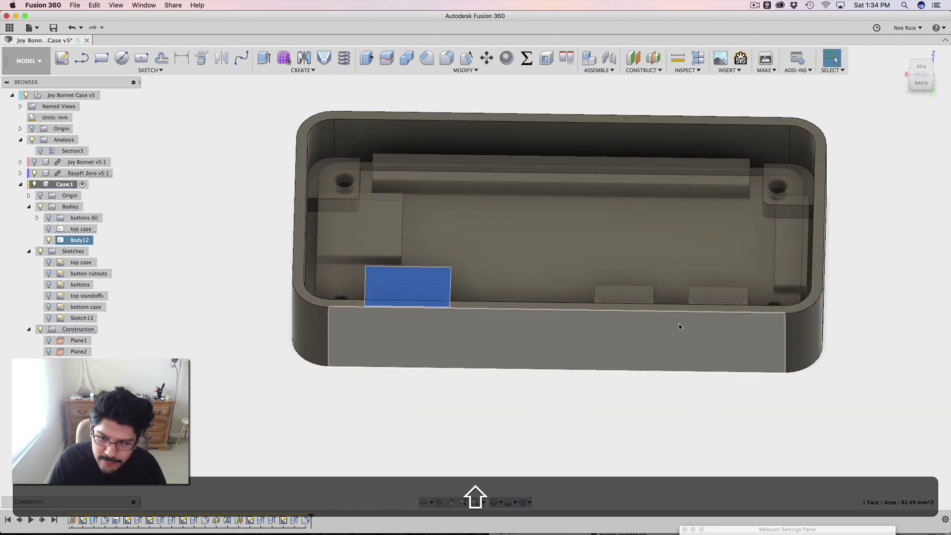
{"action": "left_click", "coordinate": [633, 300]}
{"action": "left_click", "coordinate": [703, 298]}
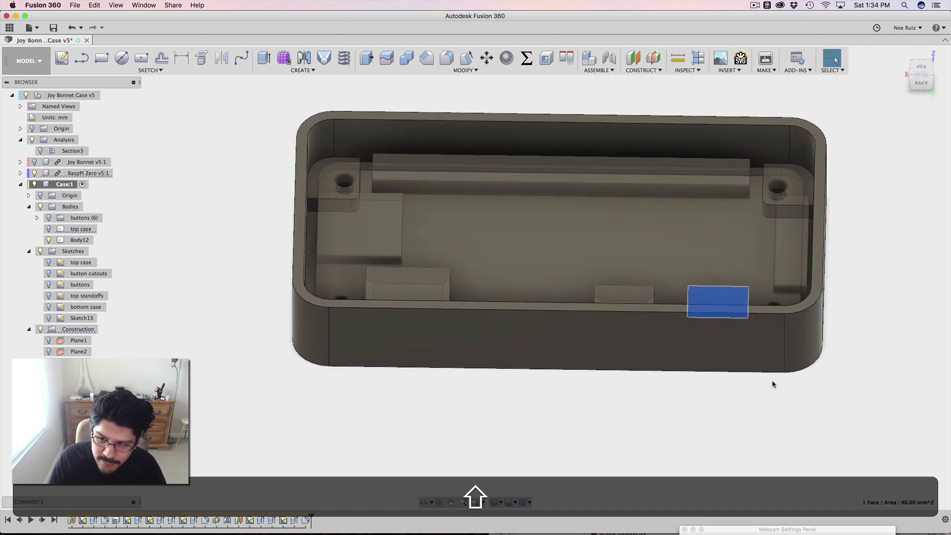
{"action": "middle_click_drag", "start_coordinate": [770, 384], "coordinate": [776, 348], "text": "shift"}
{"action": "left_click", "coordinate": [792, 331]}
{"action": "scroll", "coordinate": [830, 334], "scroll_direction": "up", "scroll_amount": 3}
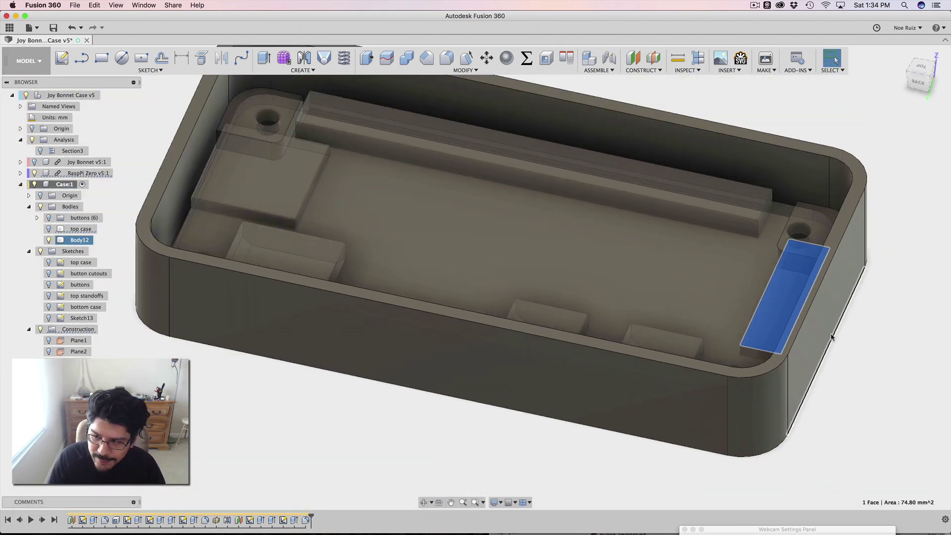
{"action": "scroll", "coordinate": [829, 333], "scroll_direction": "down", "scroll_amount": 5}
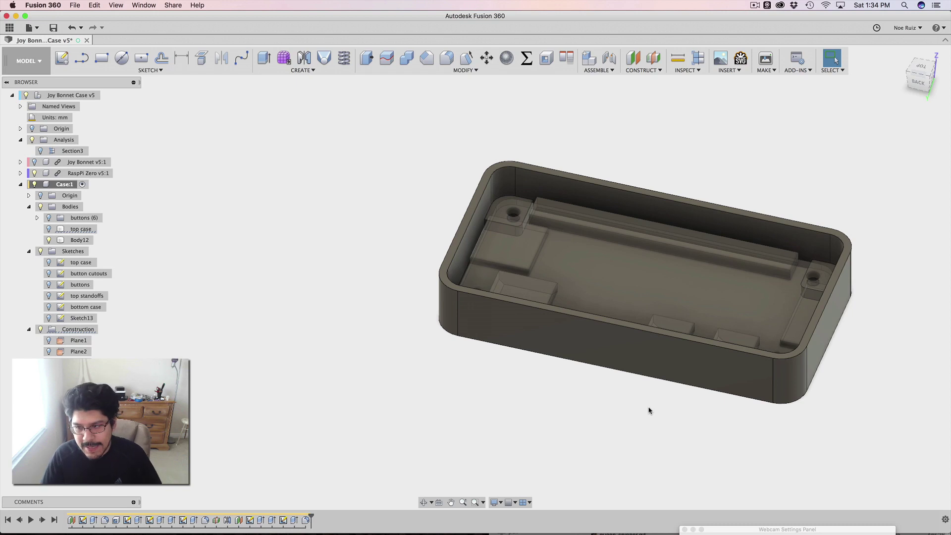
Check the case's front face and top rim, then select the end face for sketching
{"action": "middle_click_drag", "start_coordinate": [389, 352], "coordinate": [597, 373], "text": "shift"}
{"action": "left_click", "coordinate": [597, 373]}
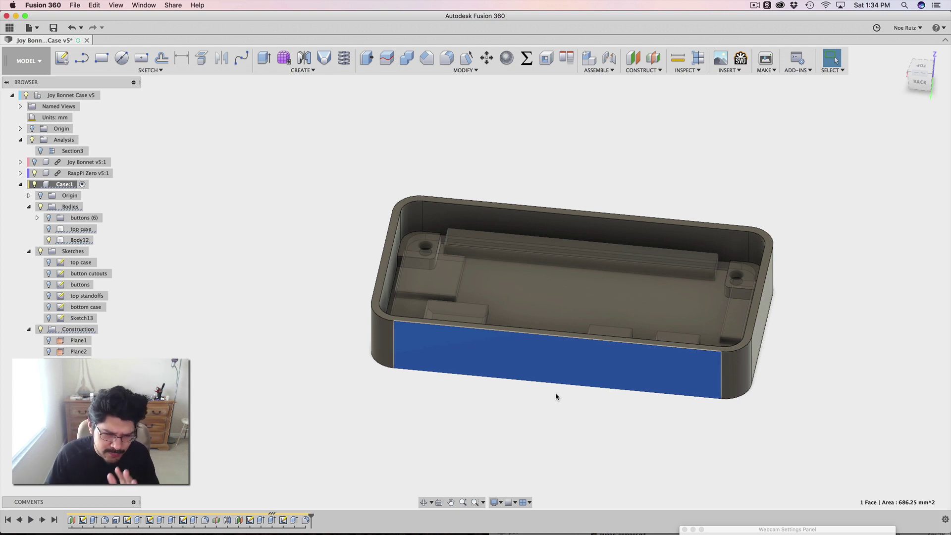
{"action": "left_click", "coordinate": [490, 441]}
{"action": "middle_click_drag", "start_coordinate": [490, 441], "coordinate": [374, 346], "text": "shift"}
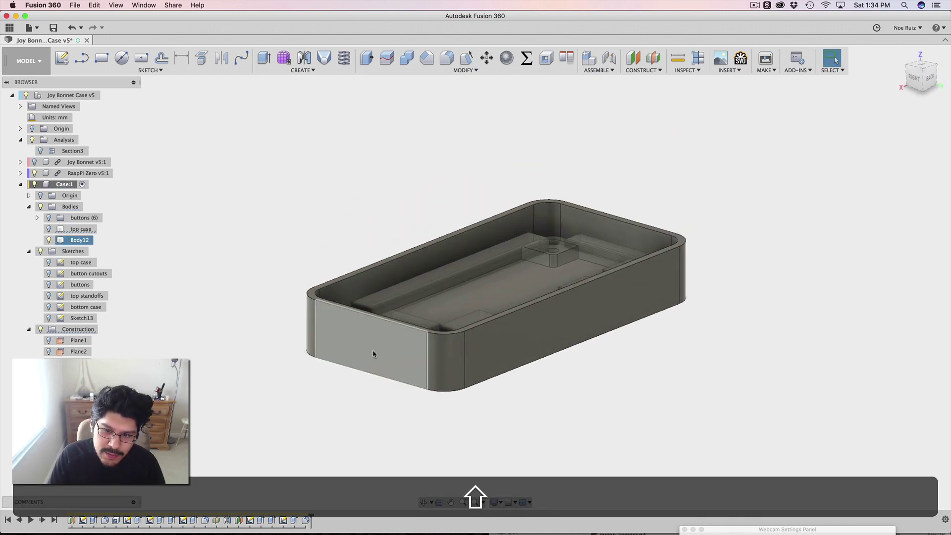
{"action": "left_click", "coordinate": [351, 307]}
{"action": "scroll", "coordinate": [331, 301], "scroll_direction": "up", "scroll_amount": 5}
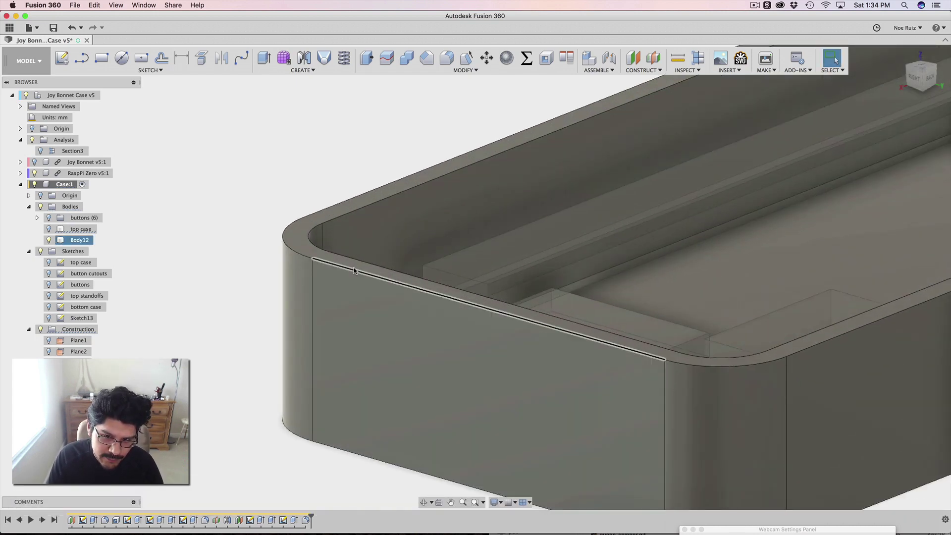
{"action": "left_click", "coordinate": [364, 270]}
{"action": "scroll", "coordinate": [218, 345], "scroll_direction": "down", "scroll_amount": 6}
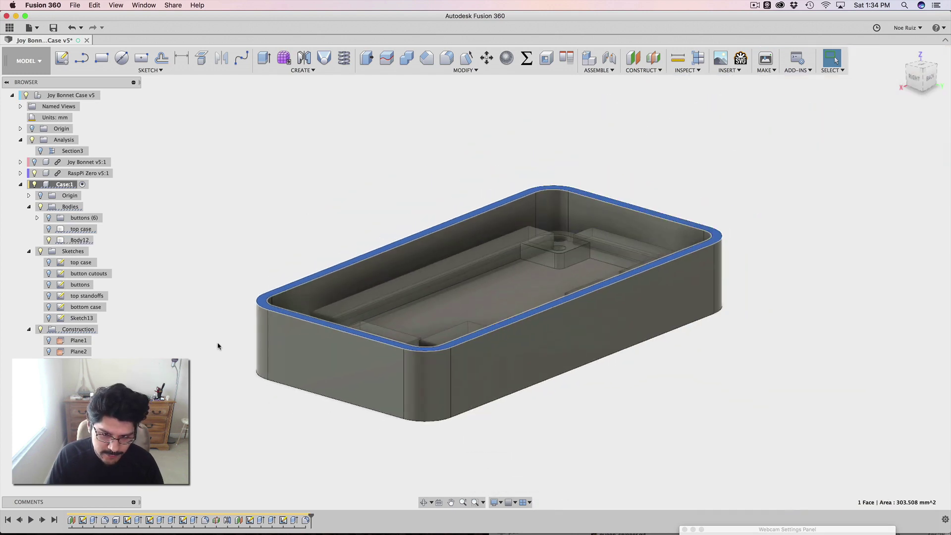
{"action": "left_click", "coordinate": [217, 345]}
{"action": "left_click", "coordinate": [336, 350]}
{"action": "middle_click_drag", "start_coordinate": [225, 349], "coordinate": [247, 355], "text": "shift"}
Start a sketch on the bottom case's end wall face
{"action": "key", "text": "p"}
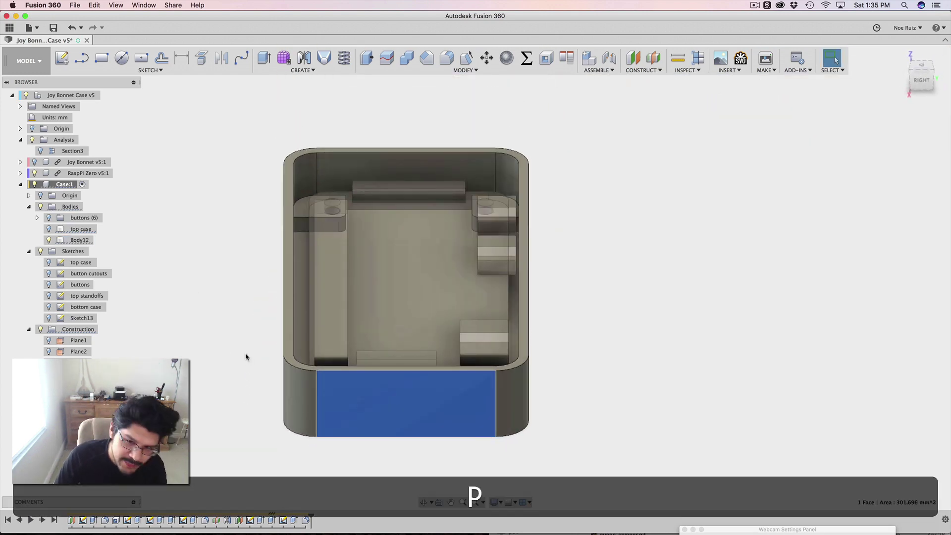
{"action": "middle_click_drag", "start_coordinate": [390, 192], "coordinate": [391, 231], "text": "shift"}
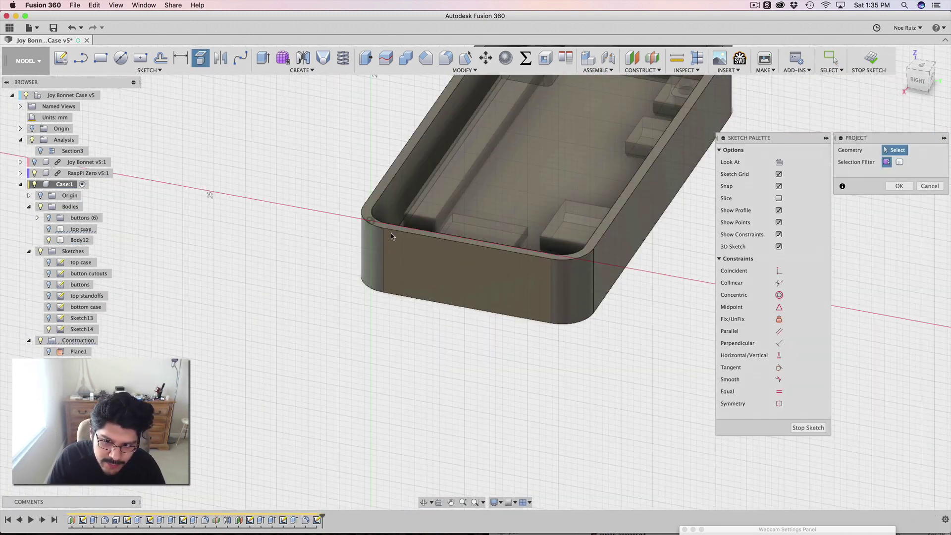
{"action": "middle_click_drag", "start_coordinate": [361, 295], "coordinate": [396, 288], "text": "shift"}
{"action": "left_click", "coordinate": [898, 186]}
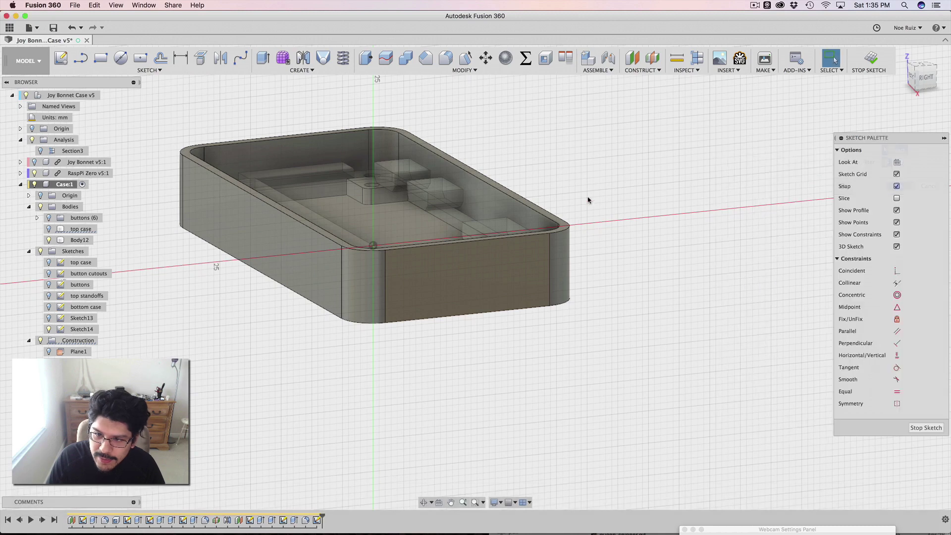
{"action": "scroll", "coordinate": [583, 223], "scroll_direction": "up", "scroll_amount": 3}
{"action": "scroll", "coordinate": [581, 227], "scroll_direction": "down", "scroll_amount": 4}
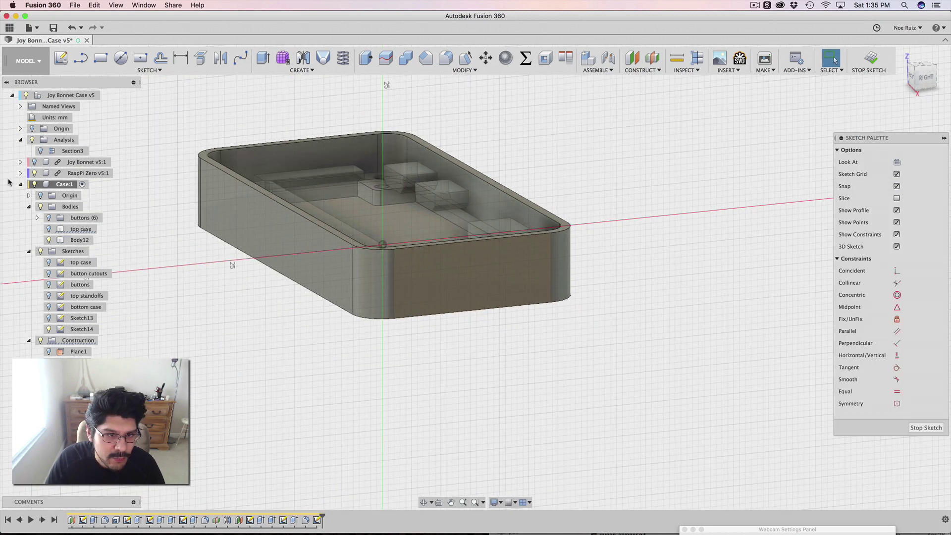
Hide Body12 and project the board's side port outline into the sketch
{"action": "left_click", "coordinate": [48, 240]}
{"action": "middle_click_drag", "start_coordinate": [203, 297], "coordinate": [264, 306], "text": "shift"}
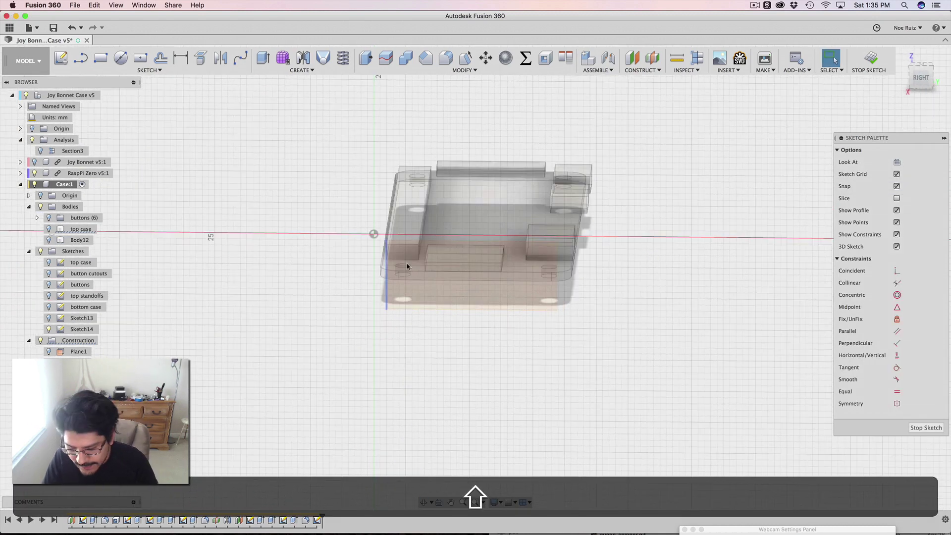
{"action": "scroll", "coordinate": [407, 266], "scroll_direction": "up", "scroll_amount": 10}
{"action": "key", "text": "p"}
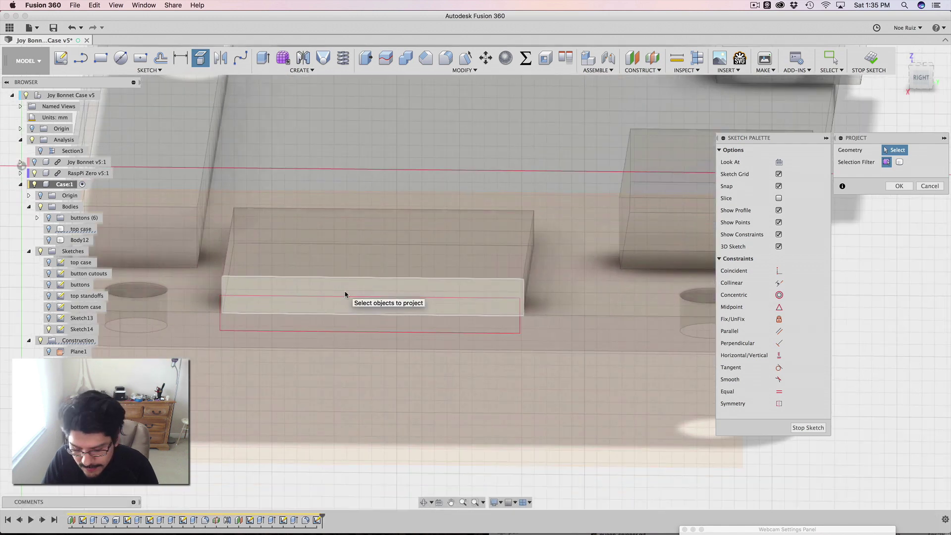
{"action": "left_click", "coordinate": [345, 296]}
{"action": "scroll", "coordinate": [277, 297], "scroll_direction": "down", "scroll_amount": 5}
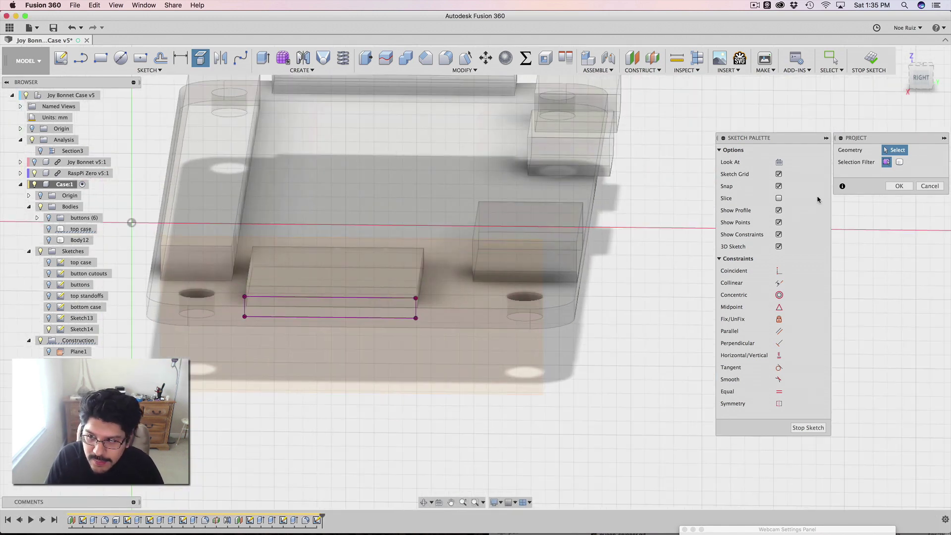
{"action": "left_click", "coordinate": [891, 186]}
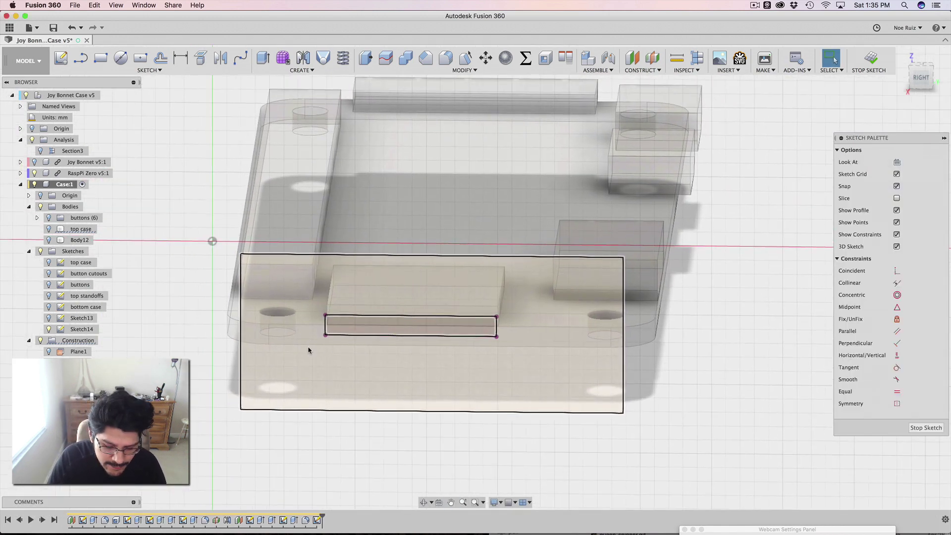
{"action": "middle_click_drag", "start_coordinate": [304, 322], "coordinate": [297, 242], "text": "shift"}
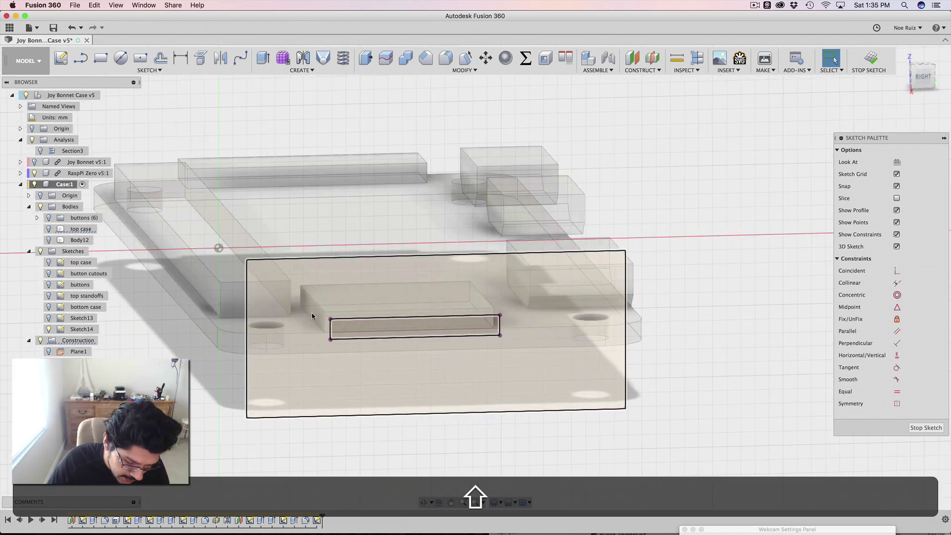
{"action": "key", "text": "shift+r"}
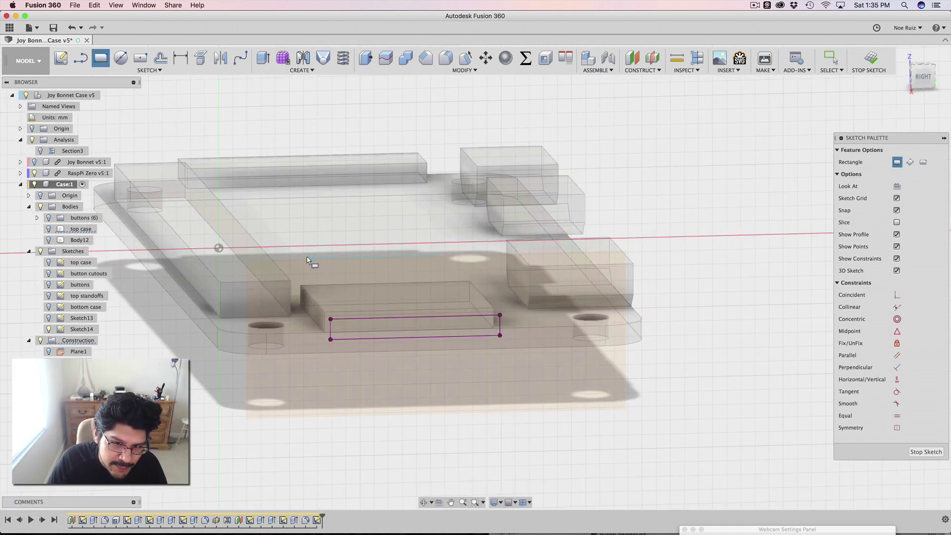
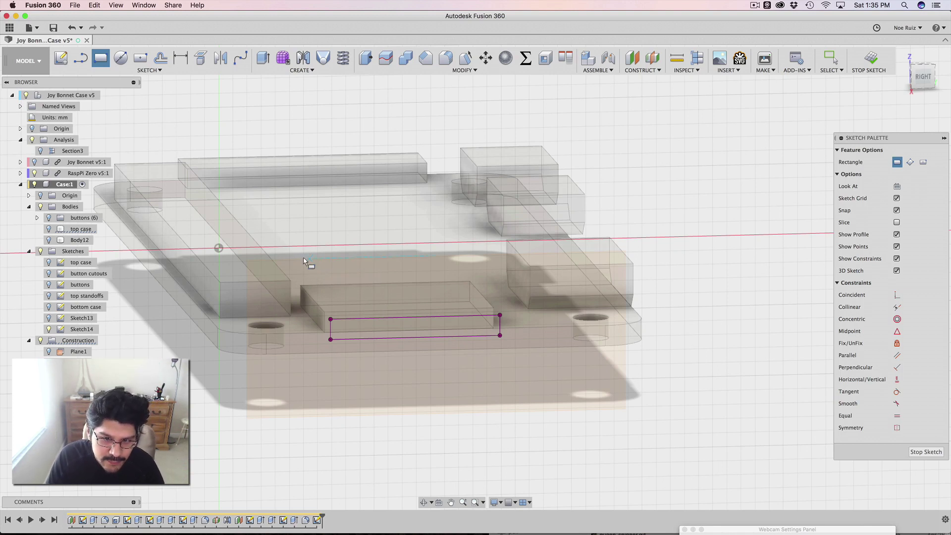
Draw a cutout rectangle over the projected port outline in Sketch14
{"action": "left_click", "coordinate": [305, 256]}
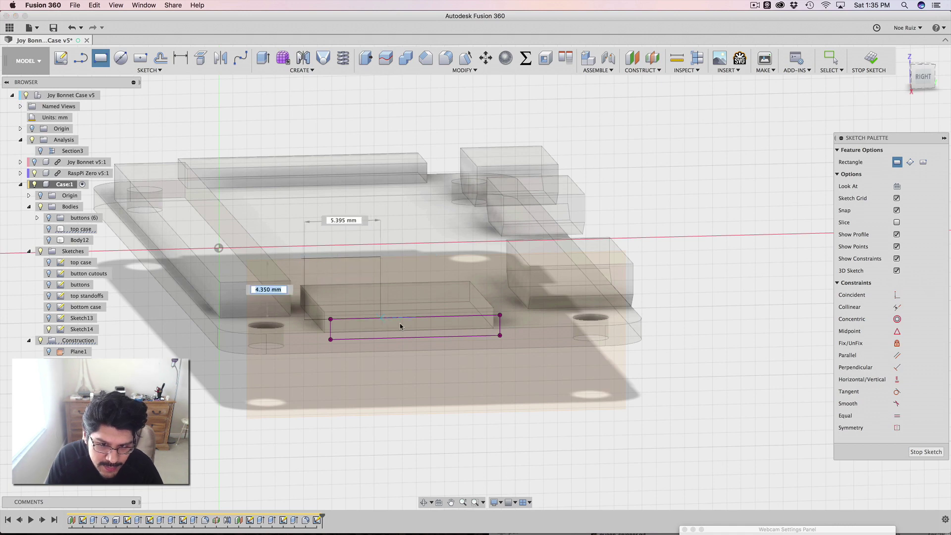
{"action": "key", "text": "Escape"}
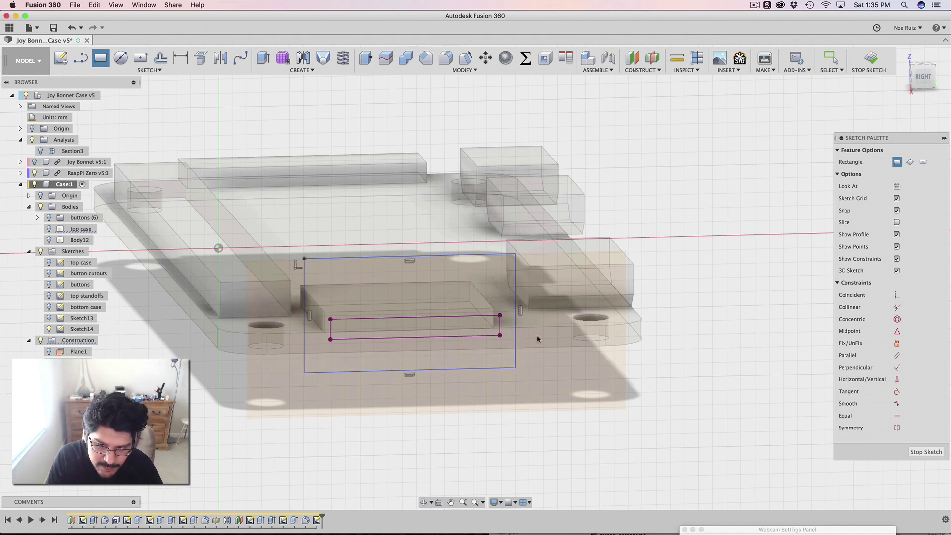
{"action": "mouse_move", "coordinate": [536, 335]}
{"action": "middle_mouse_down", "text": "shift"}
{"action": "mouse_move", "coordinate": [651, 193]}
{"action": "mouse_move", "coordinate": [685, 215]}
{"action": "middle_mouse_up", "text": "shift"}
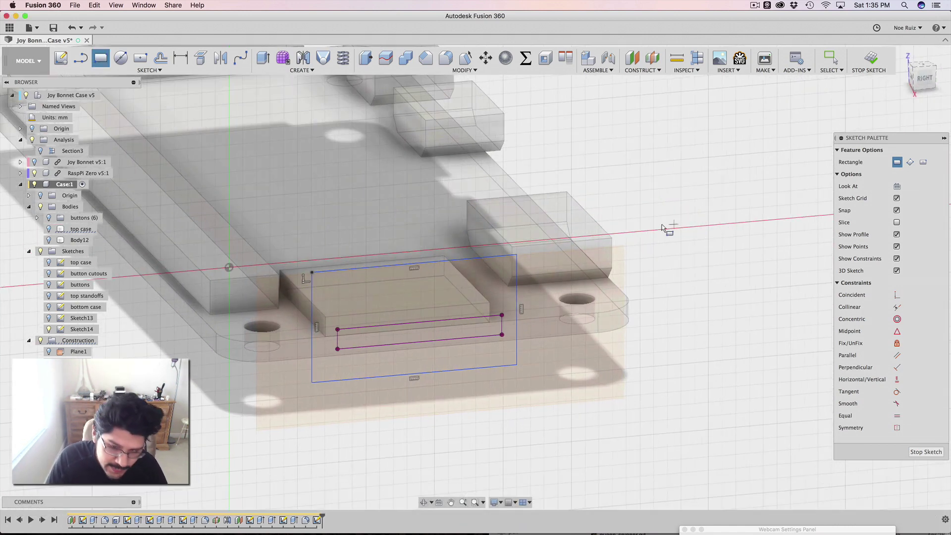
{"action": "scroll", "coordinate": [482, 295], "scroll_direction": "up", "scroll_amount": 5}
{"action": "key", "text": "r"}
{"action": "middle_click_drag", "start_coordinate": [393, 235], "coordinate": [575, 141]}
Dimension the rectangle with 0.2 mm right and left gaps and a 2 mm bottom offset
{"action": "key", "text": "d"}
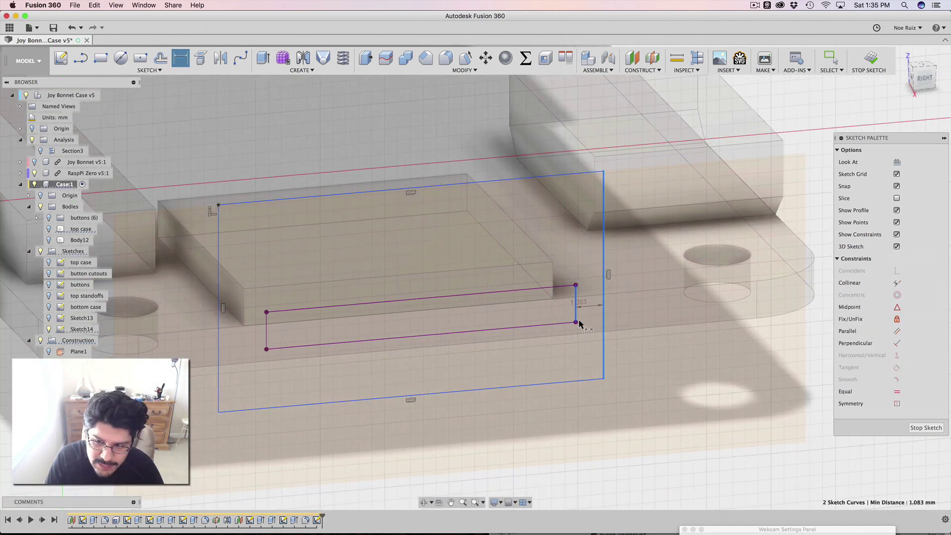
{"action": "left_click", "coordinate": [592, 406]}
{"action": "type", "text": "0.2"}
{"action": "key", "text": "Return"}
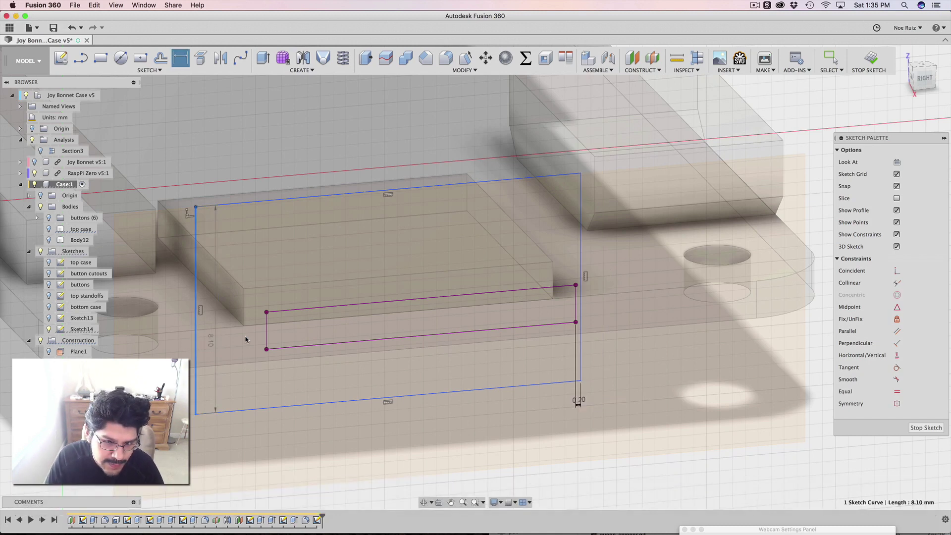
{"action": "left_click", "coordinate": [291, 436]}
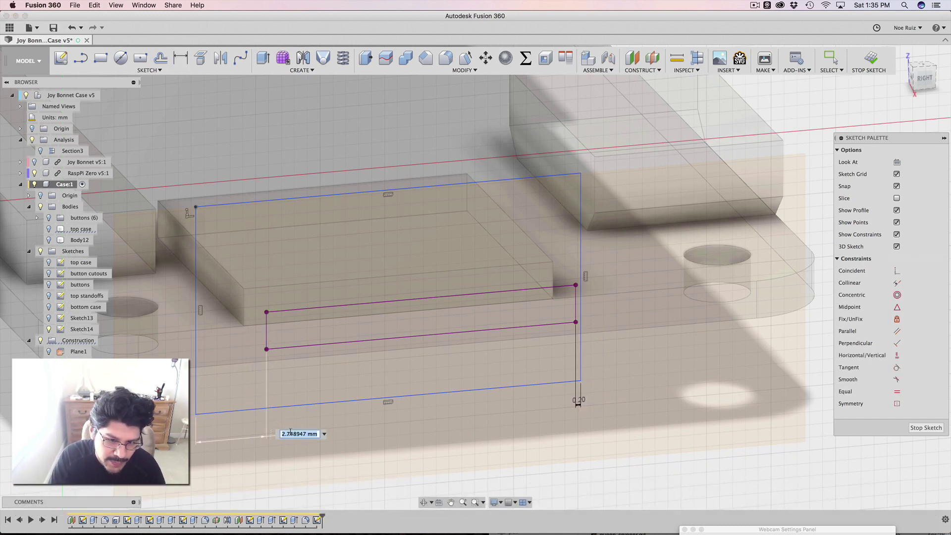
{"action": "type", "text": "0.2"}
{"action": "key", "text": "Return"}
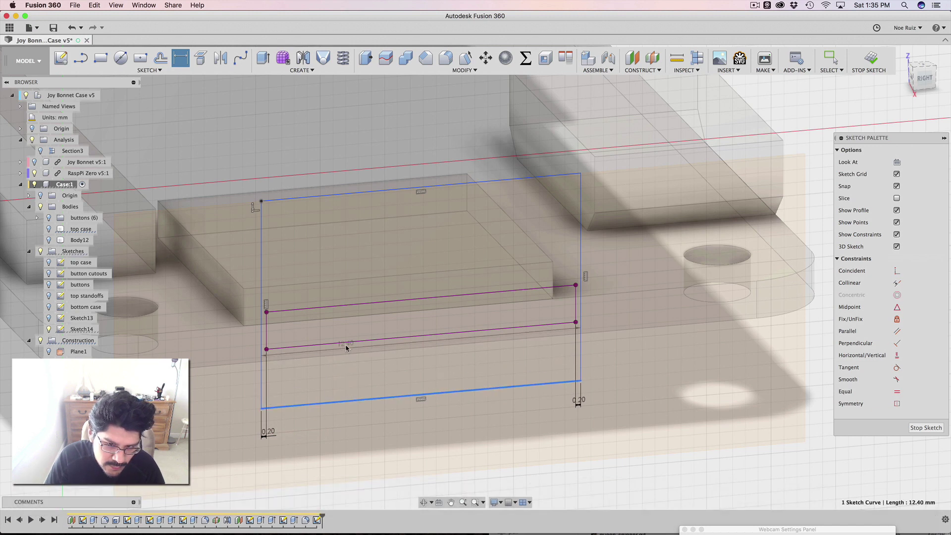
{"action": "left_click", "coordinate": [649, 353]}
{"action": "type", "text": "2"}
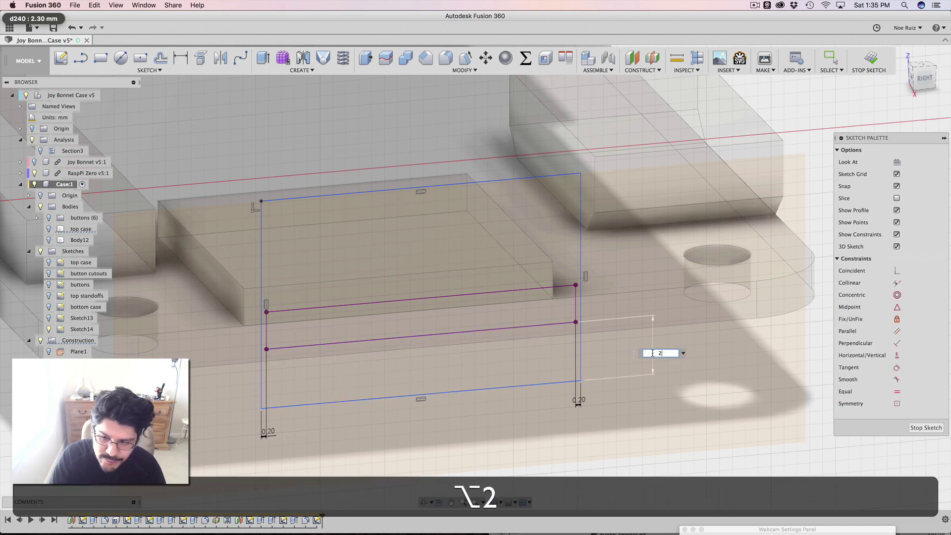
{"action": "key", "text": "Return"}
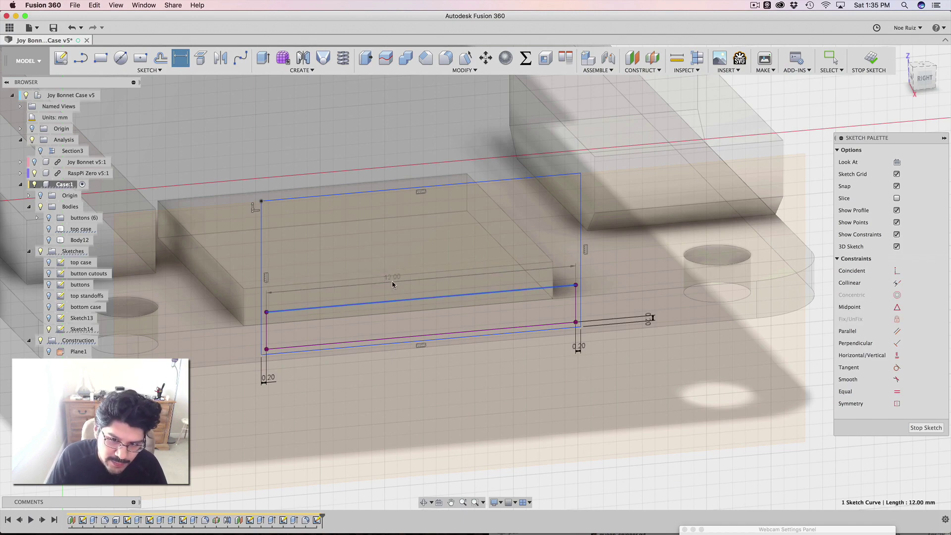
Select the rectangle's 74.40 mm² profile for cutting
{"action": "key", "text": "x"}
{"action": "scroll", "coordinate": [450, 284], "scroll_direction": "up", "scroll_amount": 2}
{"action": "scroll", "coordinate": [452, 277], "scroll_direction": "down", "scroll_amount": 2}
{"action": "left_click", "coordinate": [456, 224]}
{"action": "scroll", "coordinate": [391, 265], "scroll_direction": "down", "scroll_amount": 5}
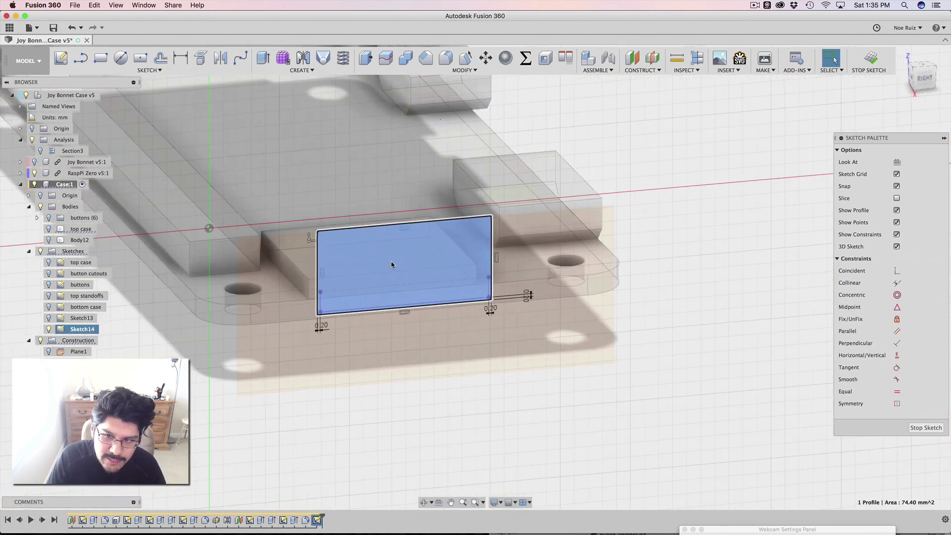
{"action": "scroll", "coordinate": [418, 292], "scroll_direction": "down", "scroll_amount": 5}
{"action": "scroll", "coordinate": [418, 293], "scroll_direction": "up", "scroll_amount": 5}
{"action": "middle_click_drag", "start_coordinate": [418, 293], "coordinate": [482, 284], "text": "shift"}
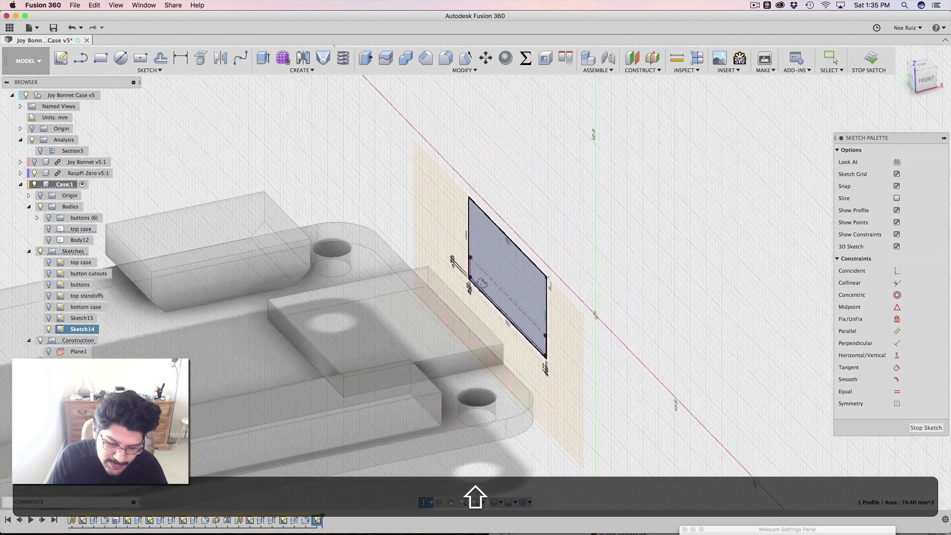
Extrude-cut the Sketch14 profile To Object up to the Body12 case wall
{"action": "key", "text": "shift+e"}
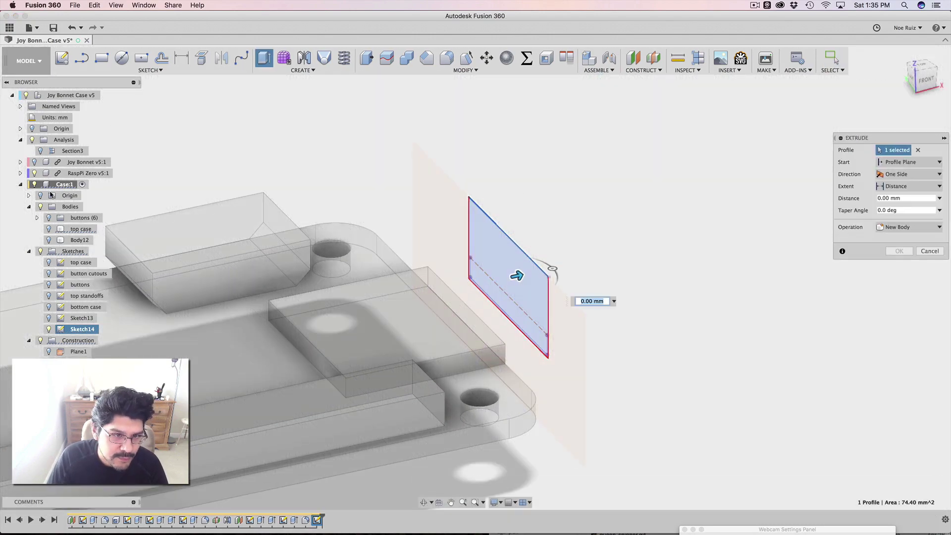
{"action": "left_click", "coordinate": [49, 240]}
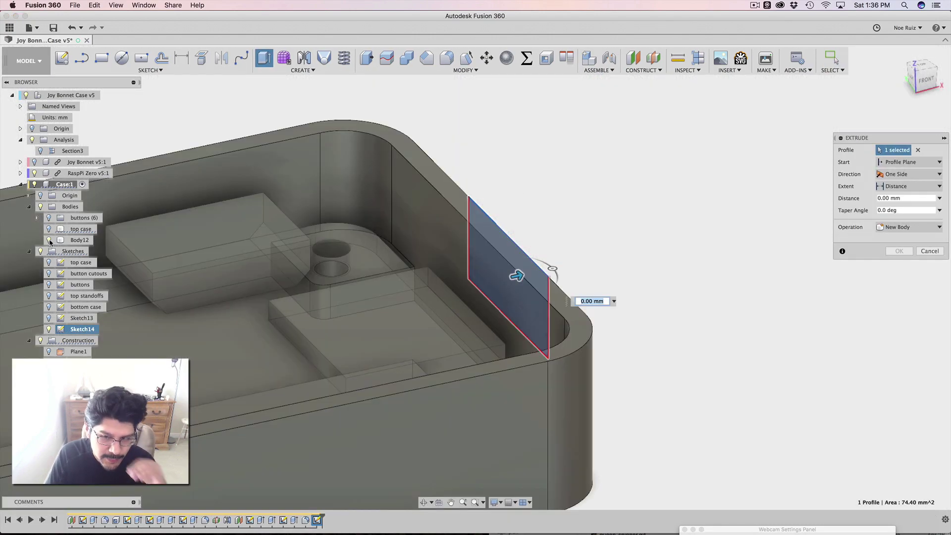
{"action": "left_click", "coordinate": [910, 186]}
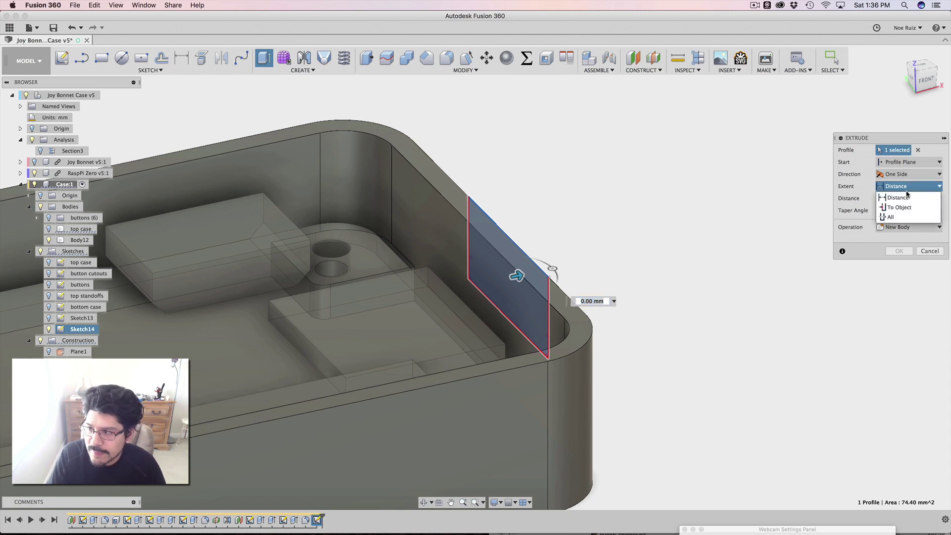
{"action": "left_click", "coordinate": [899, 207]}
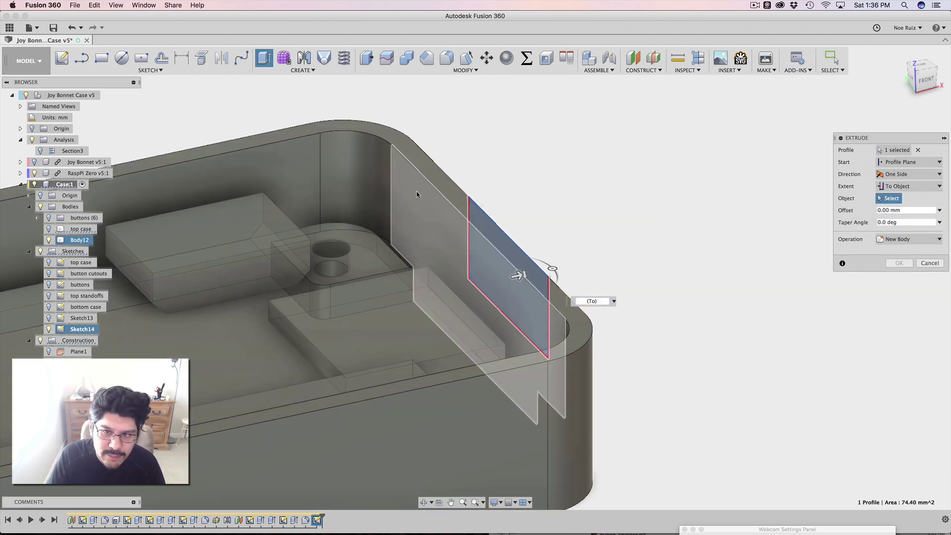
{"action": "left_click", "coordinate": [416, 202]}
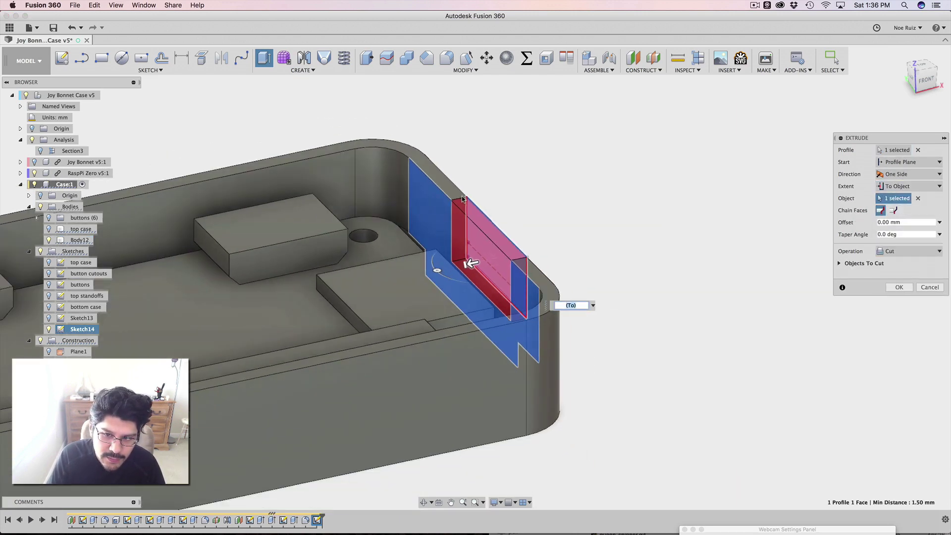
{"action": "middle_click_drag", "start_coordinate": [471, 263], "coordinate": [808, 217], "text": "shift"}
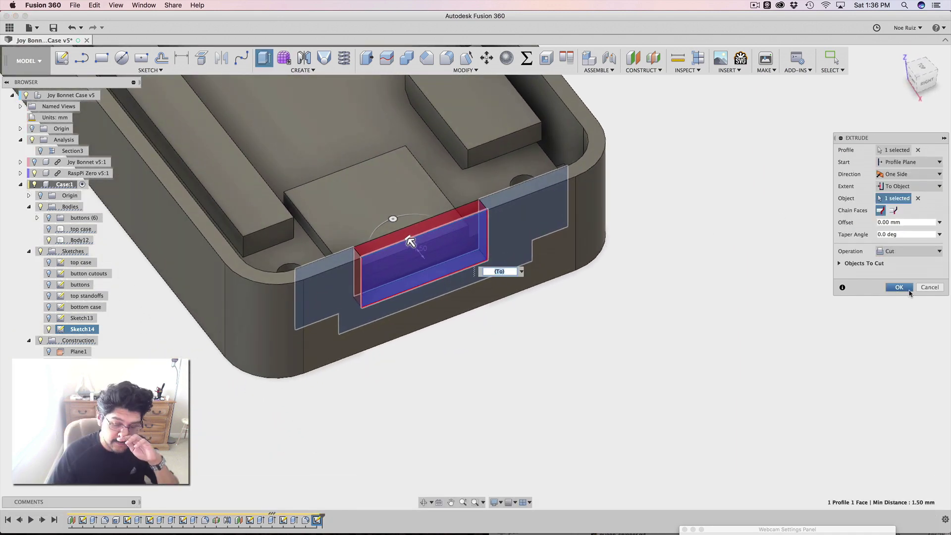
{"action": "left_click", "coordinate": [899, 288]}
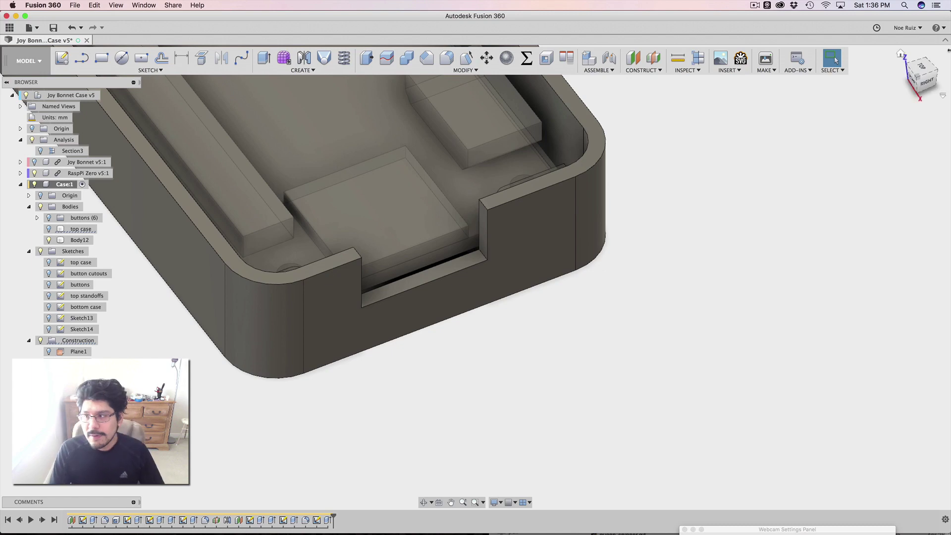
{"action": "left_click", "coordinate": [930, 90]}
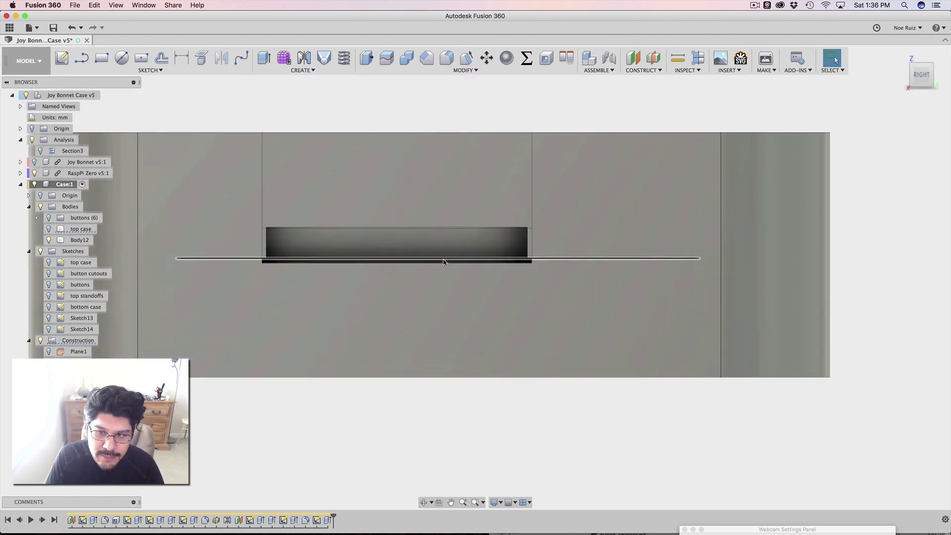
{"action": "middle_click_drag", "start_coordinate": [564, 336], "coordinate": [331, 388], "text": "shift"}
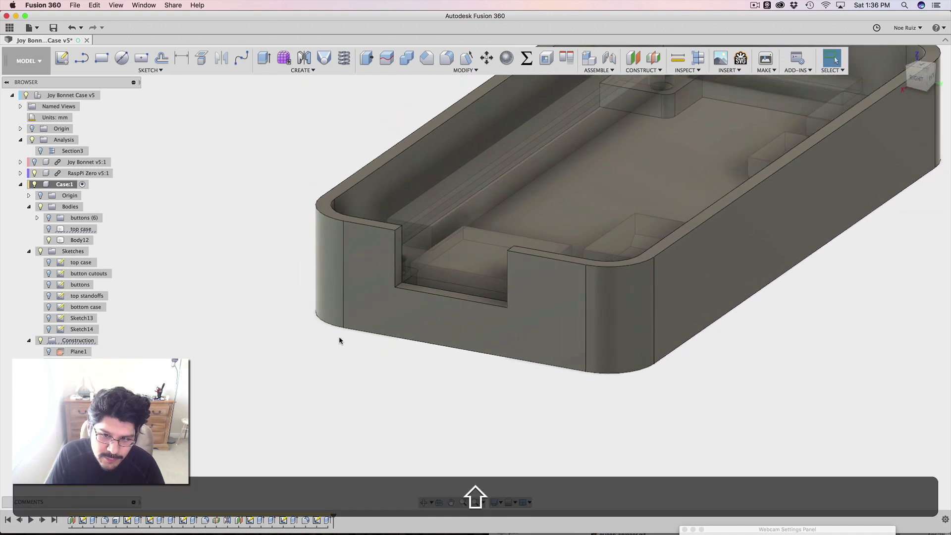
{"action": "scroll", "coordinate": [397, 239], "scroll_direction": "up", "scroll_amount": 3}
{"action": "left_click", "coordinate": [399, 220]}
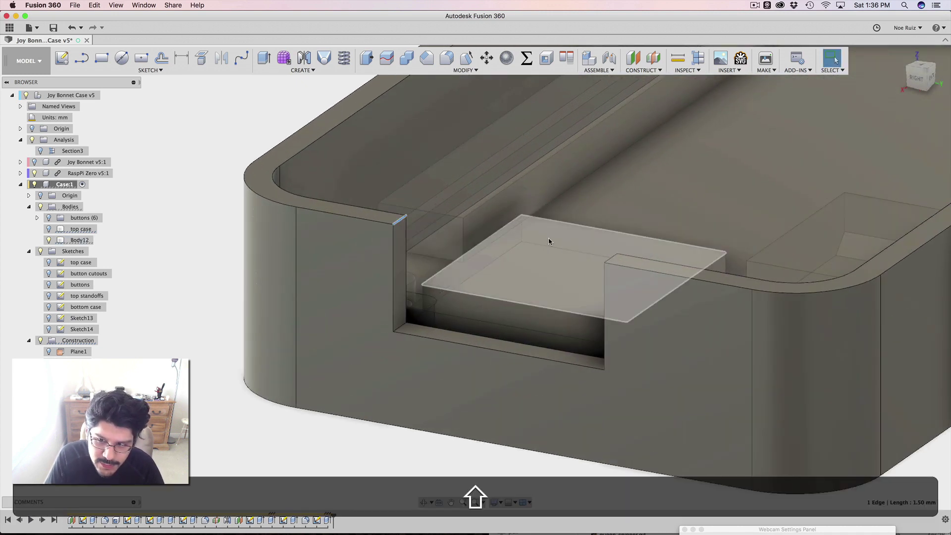
{"action": "scroll", "coordinate": [574, 262], "scroll_direction": "down", "scroll_amount": 5}
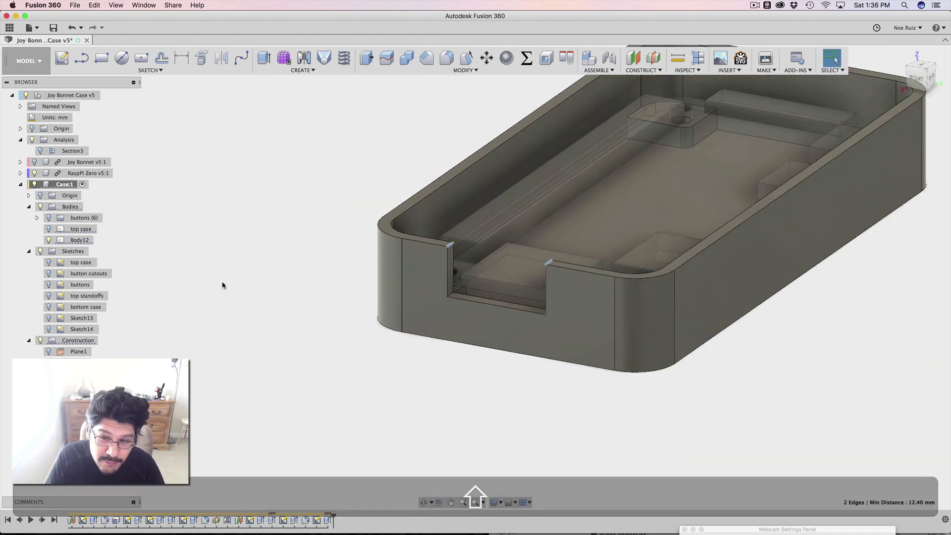
{"action": "middle_click_drag", "start_coordinate": [574, 263], "coordinate": [245, 290], "text": "shift"}
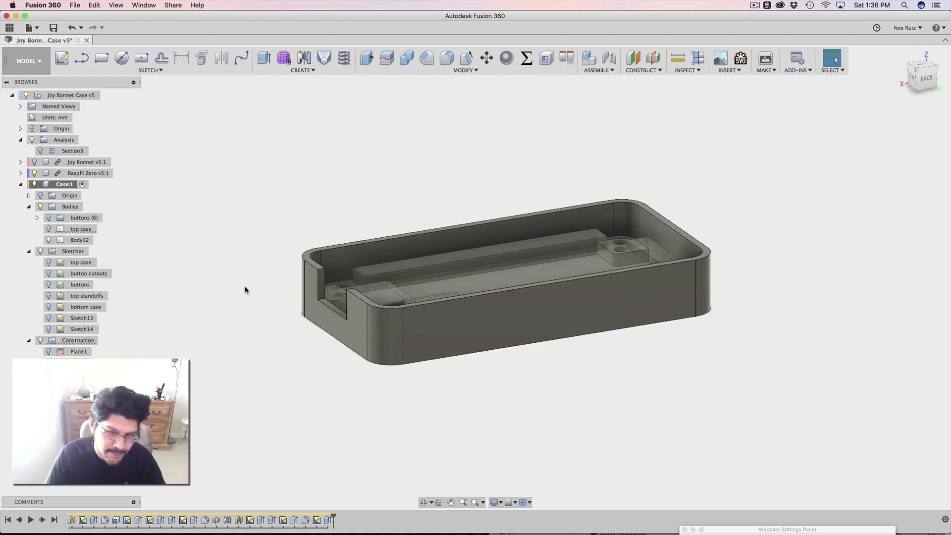
{"action": "scroll", "coordinate": [250, 290], "scroll_direction": "up", "scroll_amount": 3}
{"action": "middle_click_drag", "start_coordinate": [259, 291], "coordinate": [229, 289]}
{"action": "scroll", "coordinate": [229, 287], "scroll_direction": "up", "scroll_amount": 3}
{"action": "scroll", "coordinate": [229, 286], "scroll_direction": "down", "scroll_amount": 5}
{"action": "scroll", "coordinate": [225, 262], "scroll_direction": "up", "scroll_amount": 5}
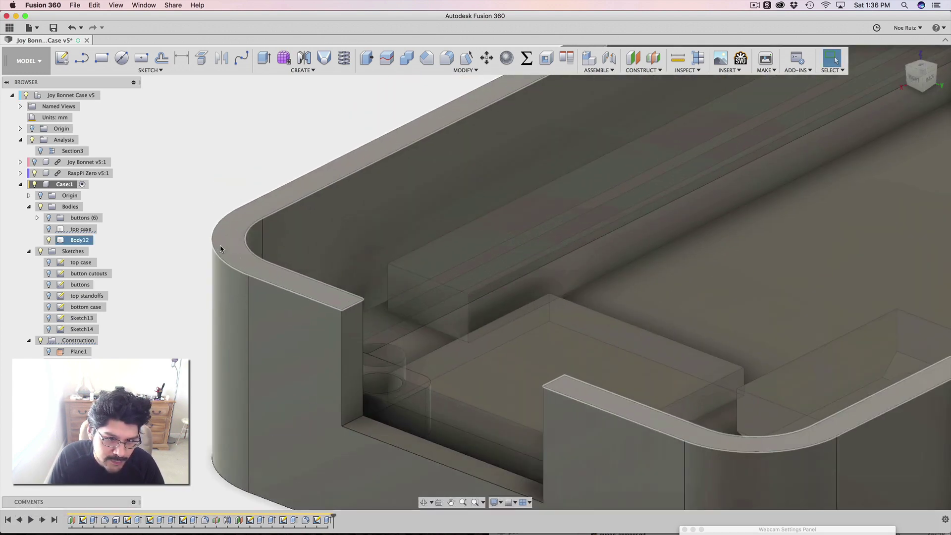
{"action": "scroll", "coordinate": [221, 248], "scroll_direction": "down", "scroll_amount": 4}
{"action": "middle_click_drag", "start_coordinate": [314, 405], "coordinate": [292, 415], "text": "shift"}
{"action": "middle_click_drag", "start_coordinate": [484, 393], "coordinate": [683, 381], "text": "shift"}
{"action": "left_click", "coordinate": [691, 388]}
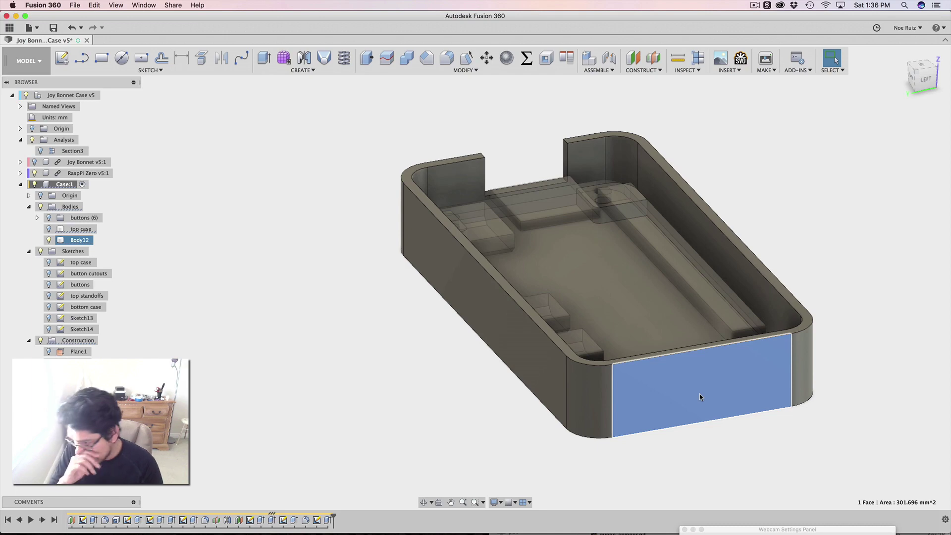
Start Sketch15 on the case's end face and close the initial projection
{"action": "key", "text": "p"}
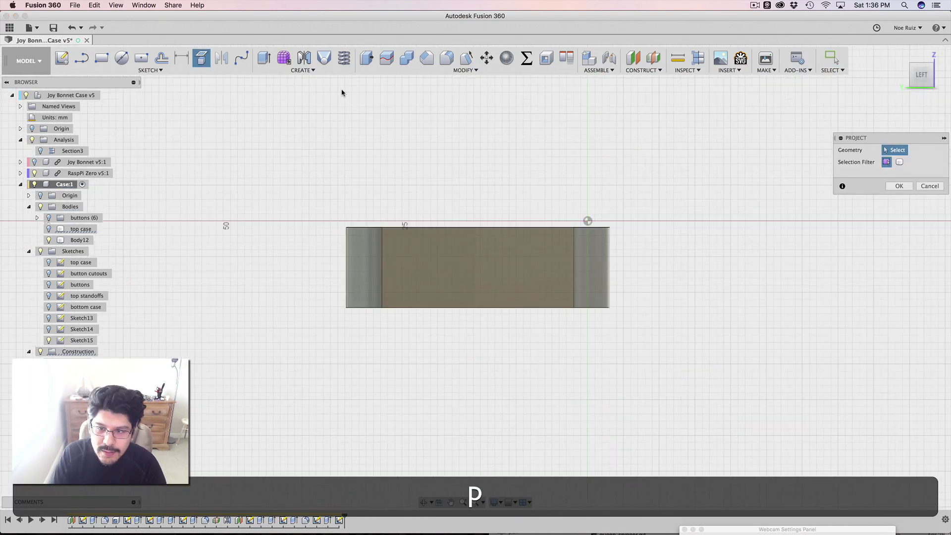
{"action": "mouse_move", "coordinate": [699, 393]}
{"action": "middle_mouse_down", "text": "shift"}
{"action": "mouse_move", "coordinate": [435, 169]}
{"action": "mouse_move", "coordinate": [673, 191]}
{"action": "middle_mouse_up", "text": "shift"}
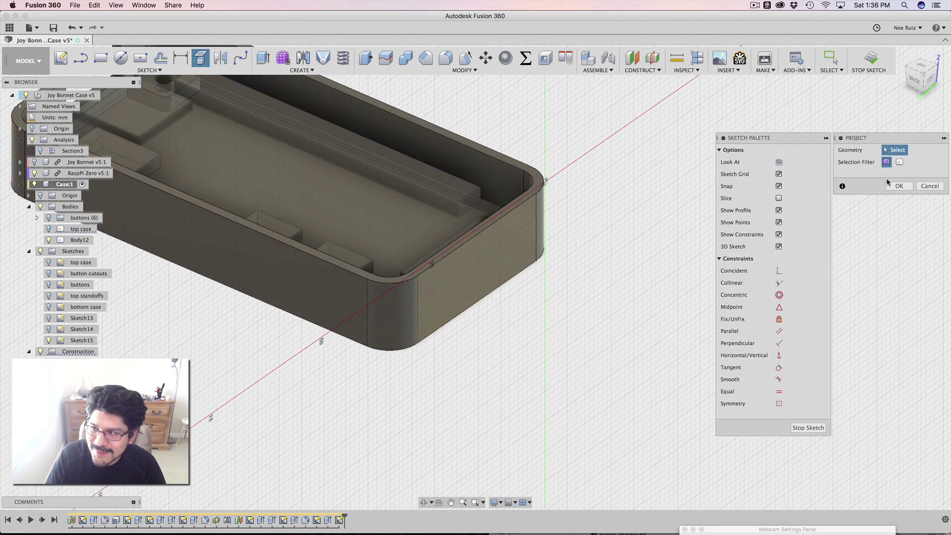
{"action": "left_click", "coordinate": [915, 186]}
{"action": "middle_click_drag", "start_coordinate": [668, 149], "coordinate": [749, 251], "text": "shift"}
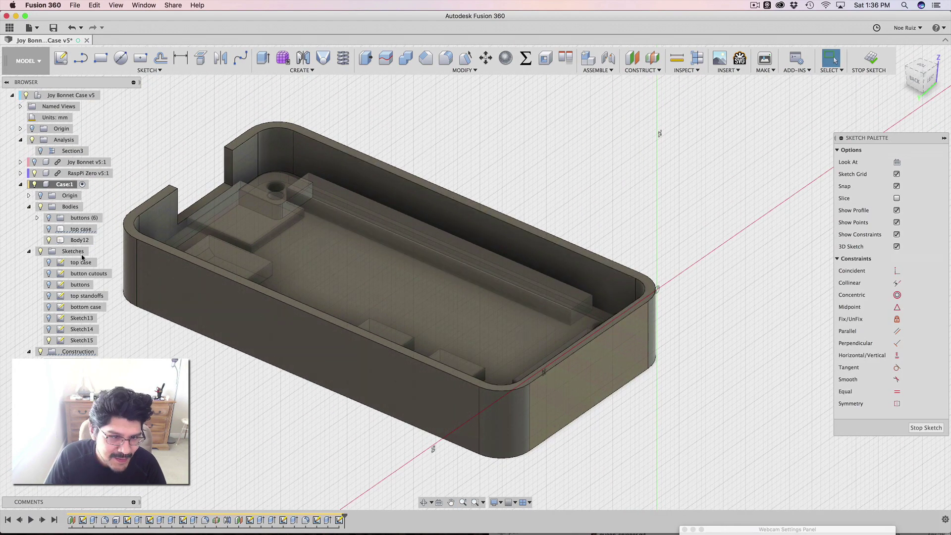
Hide Body12, project the board-end block's outline, and view the model from LEFT
{"action": "left_click", "coordinate": [49, 240]}
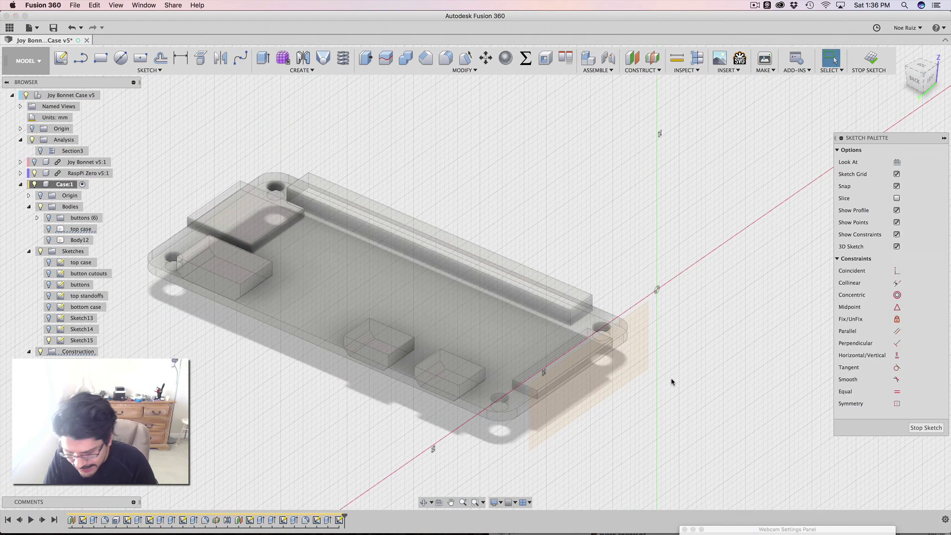
{"action": "key", "text": "p"}
{"action": "scroll", "coordinate": [663, 379], "scroll_direction": "up", "scroll_amount": 8}
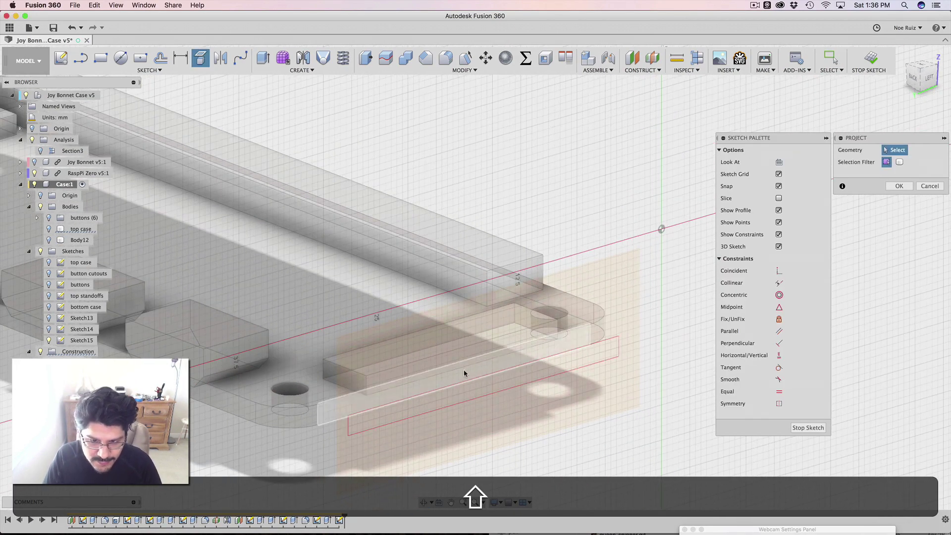
{"action": "scroll", "coordinate": [367, 379], "scroll_direction": "up", "scroll_amount": 2}
{"action": "left_click", "coordinate": [372, 376]}
{"action": "scroll", "coordinate": [372, 374], "scroll_direction": "down", "scroll_amount": 5}
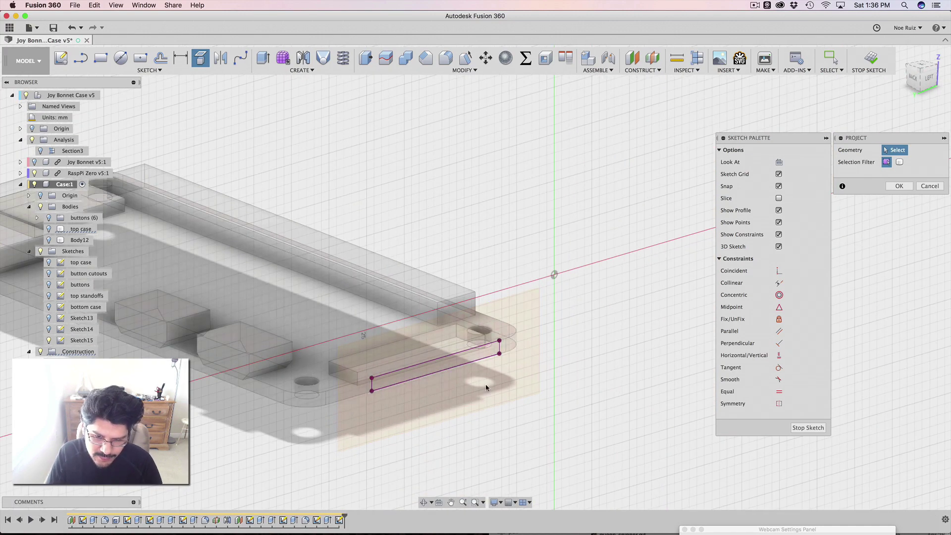
{"action": "middle_click_drag", "start_coordinate": [511, 397], "coordinate": [514, 377]}
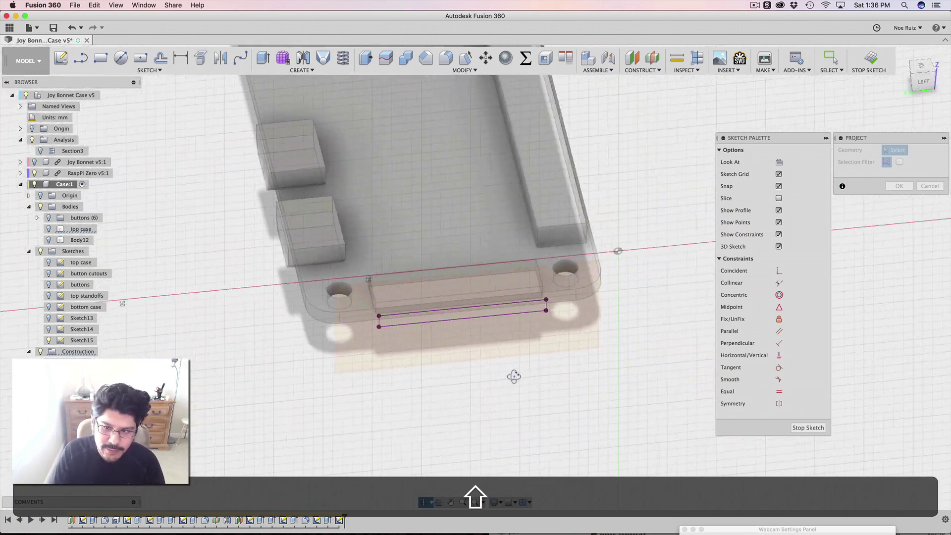
{"action": "left_click", "coordinate": [899, 186]}
{"action": "left_click", "coordinate": [922, 80]}
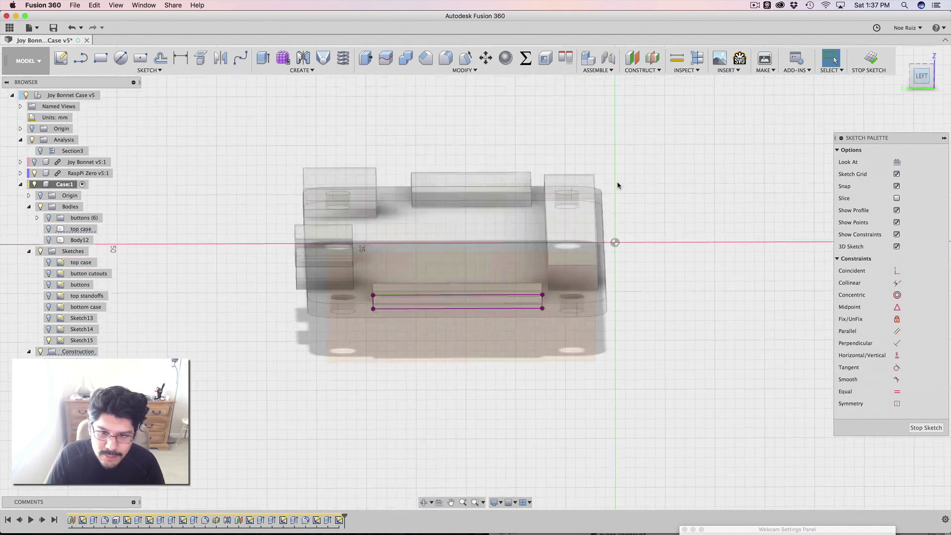
Draw a rectangle enclosing the projected block outline
{"action": "key", "text": "r"}
{"action": "scroll", "coordinate": [411, 237], "scroll_direction": "up", "scroll_amount": 4}
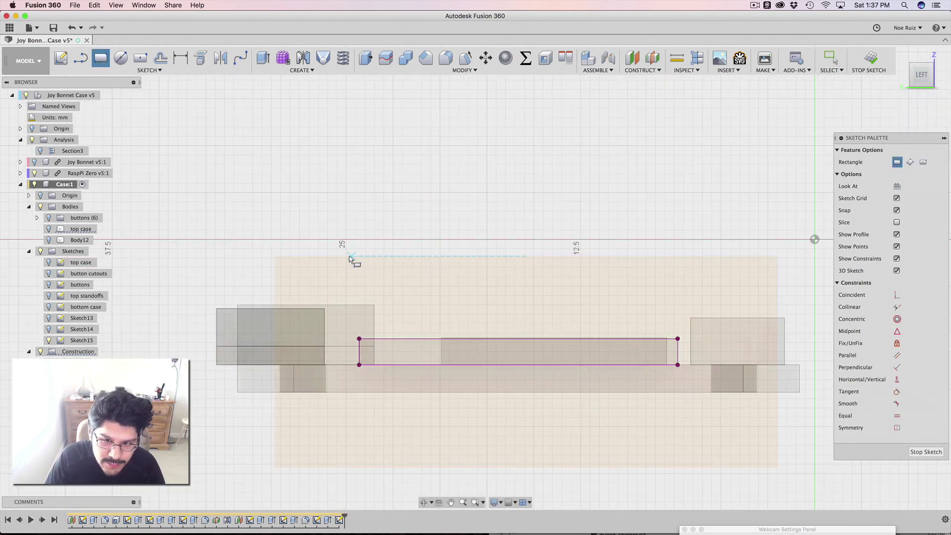
{"action": "left_click", "coordinate": [342, 256]}
{"action": "left_click", "coordinate": [693, 407]}
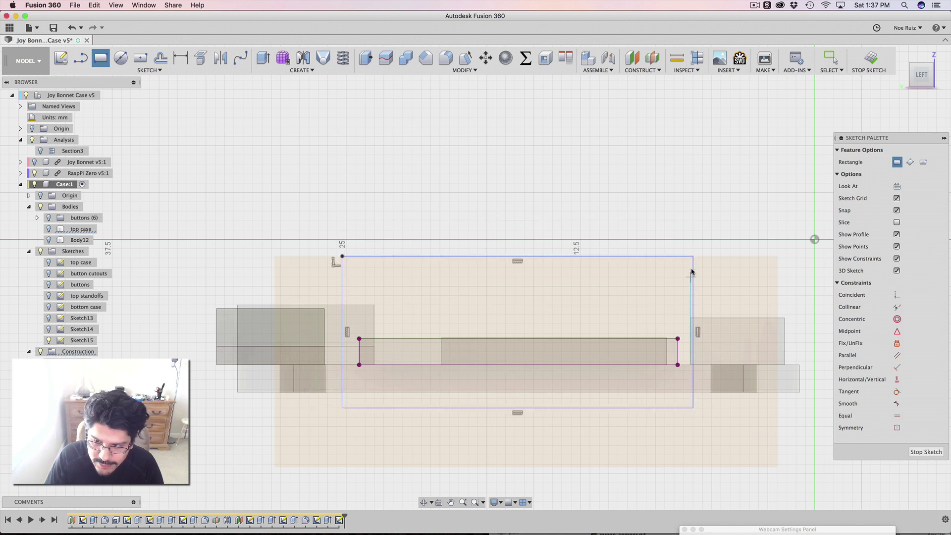
{"action": "key", "text": "Escape"}
Dimension the rectangle 0.20 mm clear of the outline's right and left sides, plus a bottom gap
{"action": "key", "text": "d"}
{"action": "left_click", "coordinate": [677, 355]}
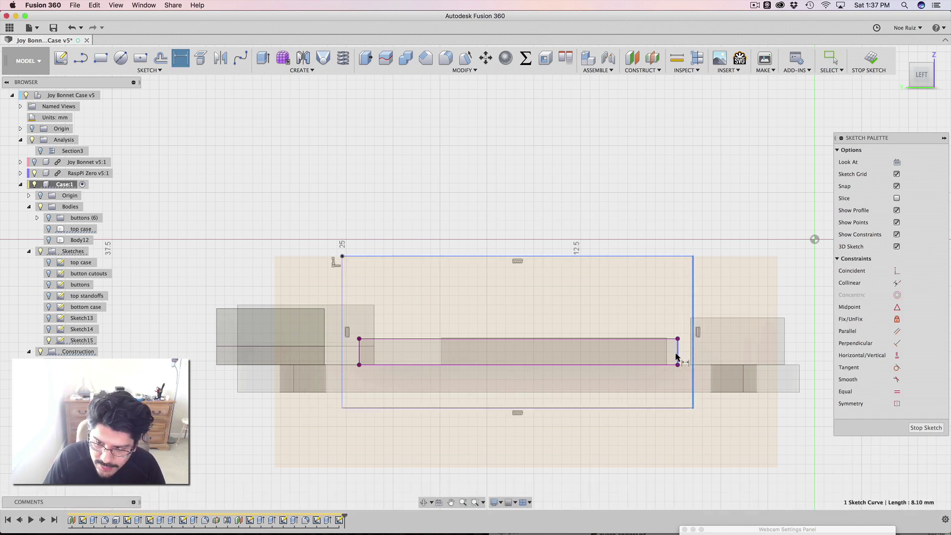
{"action": "left_click", "coordinate": [680, 435]}
{"action": "key", "text": "alt"}
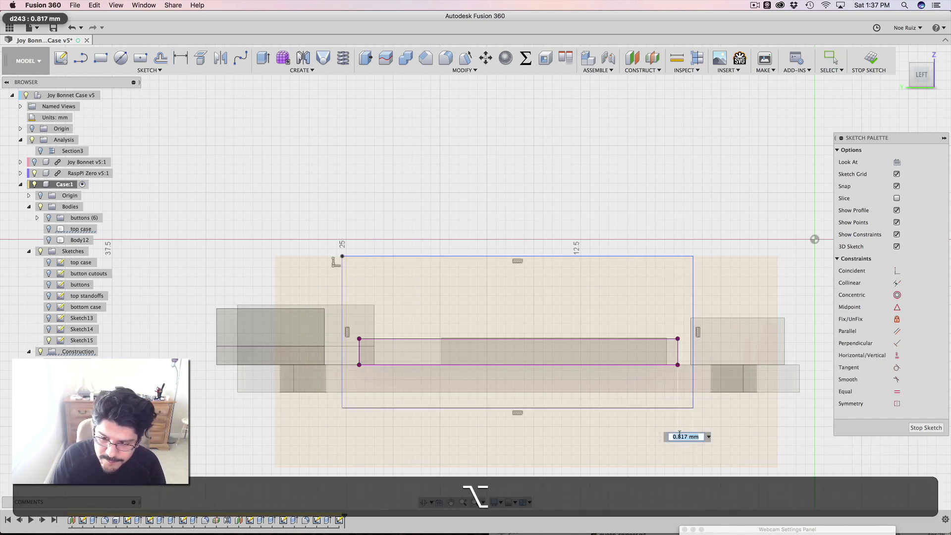
{"action": "type", "text": ".2"}
{"action": "key", "text": "Return"}
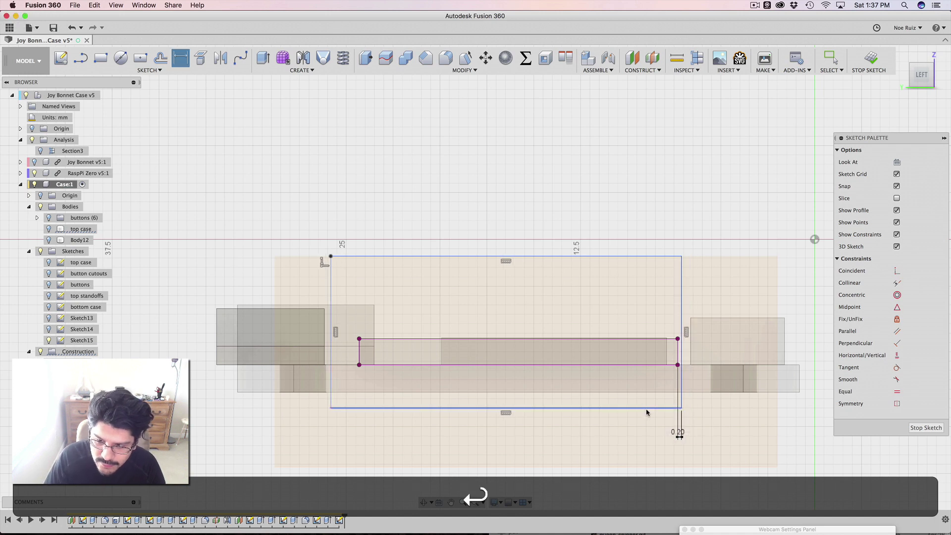
{"action": "left_click", "coordinate": [646, 365]}
{"action": "left_click", "coordinate": [743, 372]}
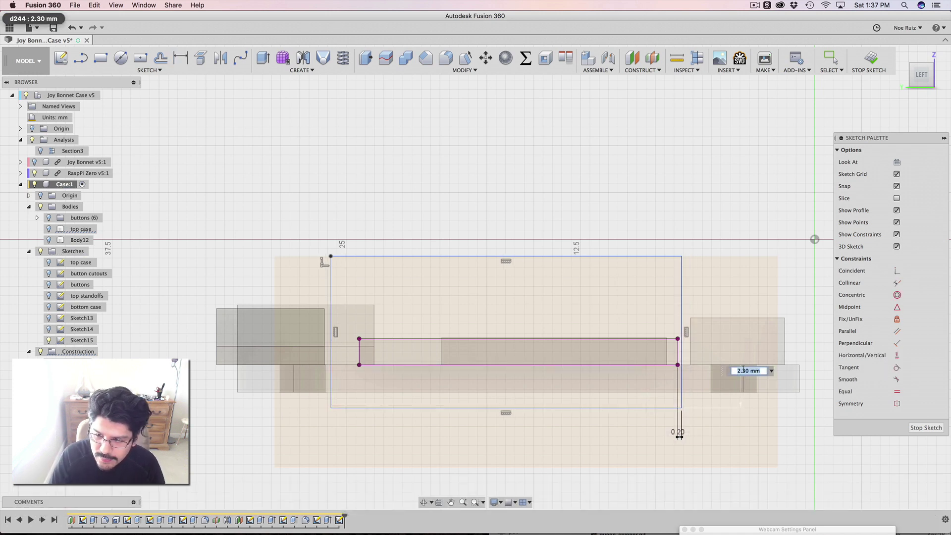
{"action": "type", "text": "2"}
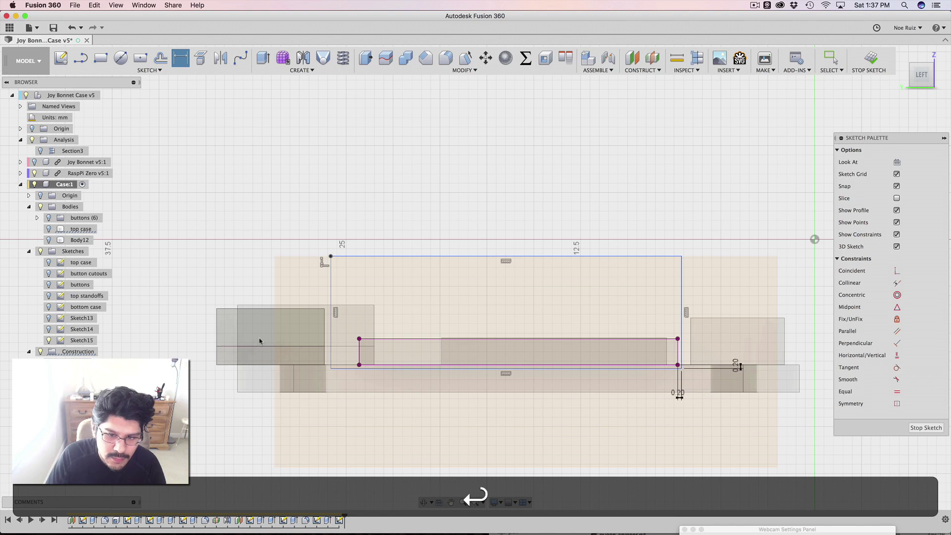
{"action": "left_click", "coordinate": [330, 335]}
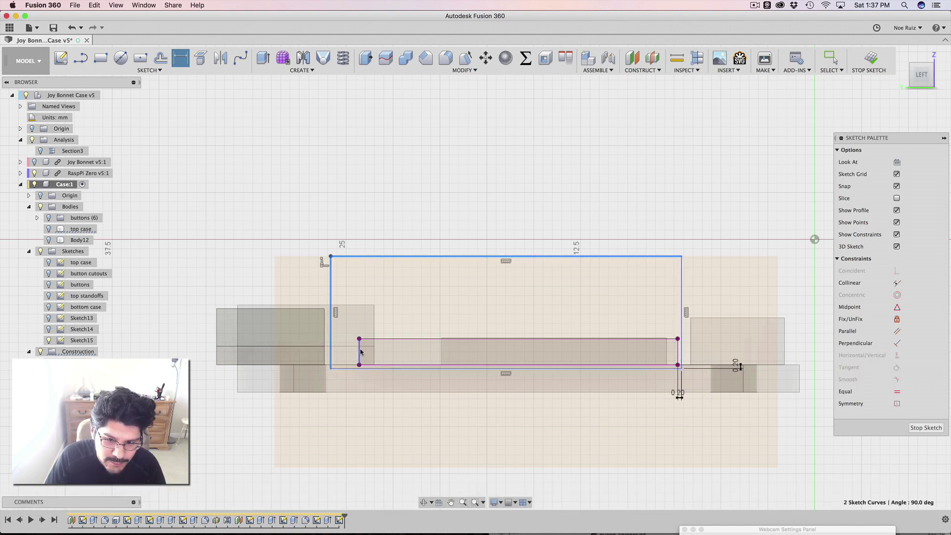
{"action": "left_click", "coordinate": [360, 351]}
{"action": "left_click", "coordinate": [356, 403]}
{"action": "type", "text": ".2"}
{"action": "key", "text": "Return"}
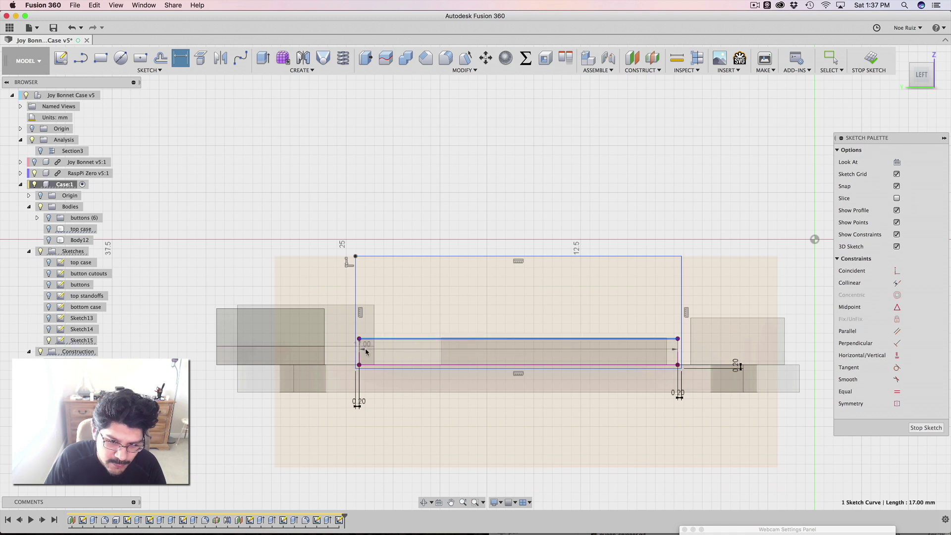
{"action": "key", "text": "Escape"}
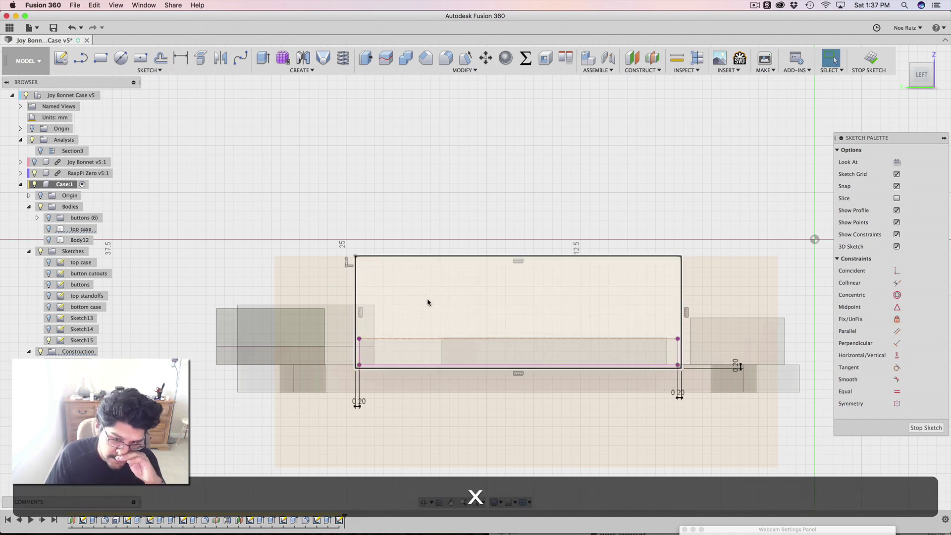
Extrude-cut the Sketch15 rectangle To Object through the case's end wall
{"action": "left_click", "coordinate": [443, 262]}
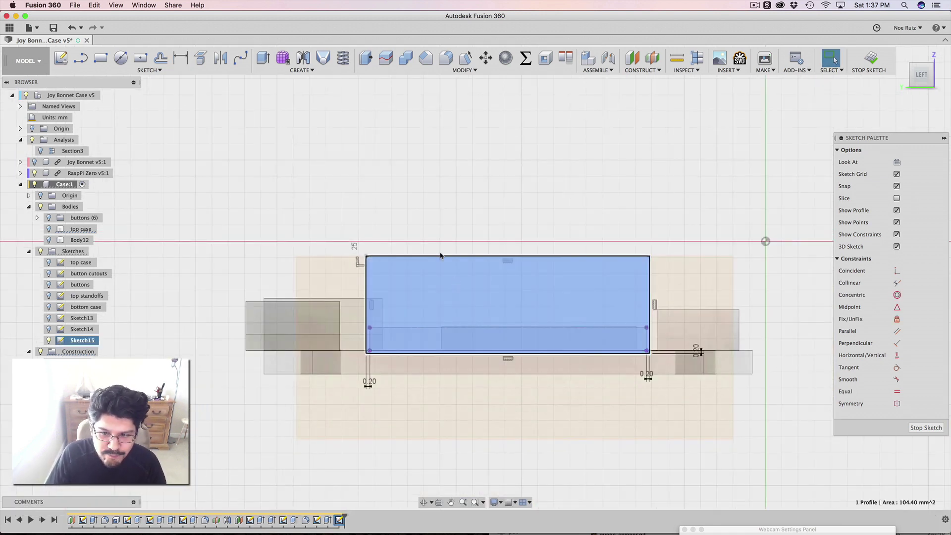
{"action": "mouse_move", "coordinate": [442, 260]}
{"action": "middle_mouse_down", "text": "shift"}
{"action": "mouse_move", "coordinate": [467, 233]}
{"action": "mouse_move", "coordinate": [511, 225]}
{"action": "mouse_move", "coordinate": [520, 233]}
{"action": "middle_mouse_up", "text": "shift"}
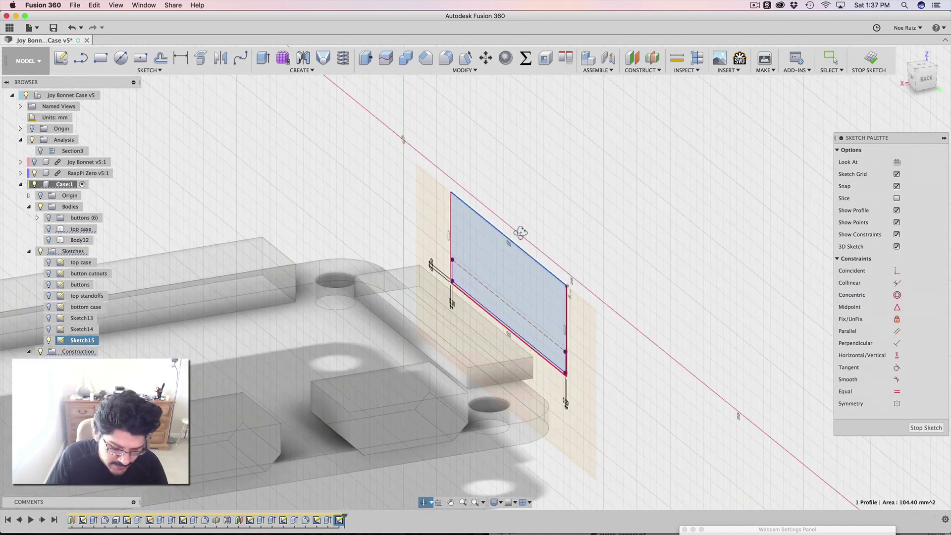
{"action": "key", "text": "e"}
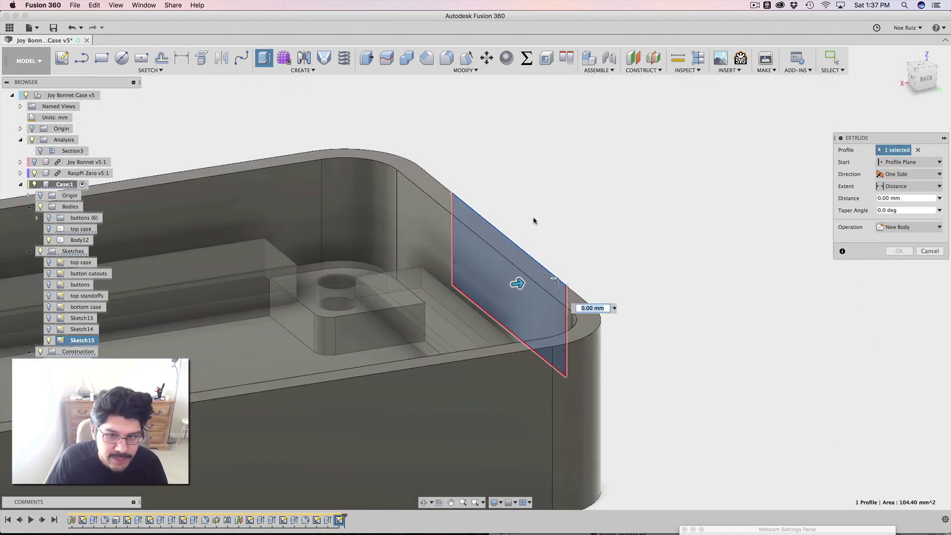
{"action": "left_click", "coordinate": [909, 187]}
{"action": "left_click", "coordinate": [897, 208]}
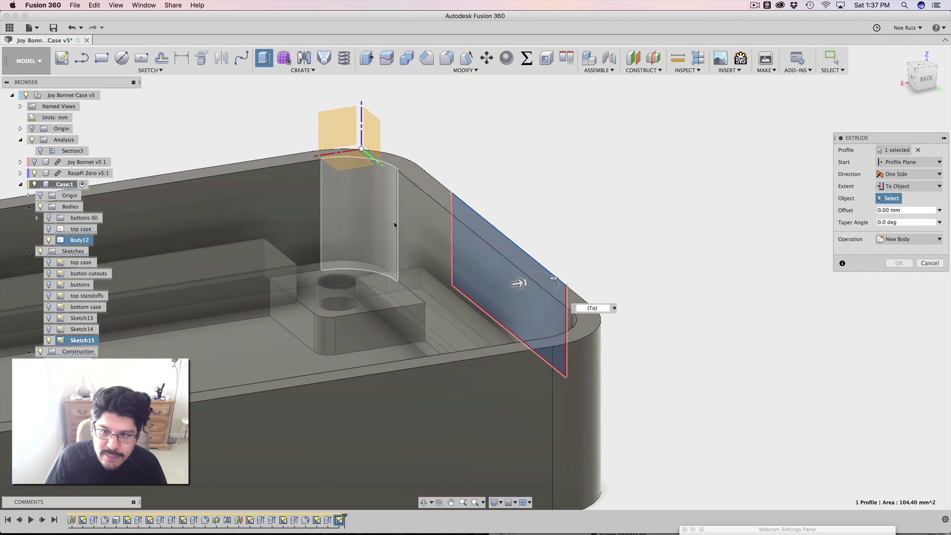
{"action": "left_click", "coordinate": [420, 207]}
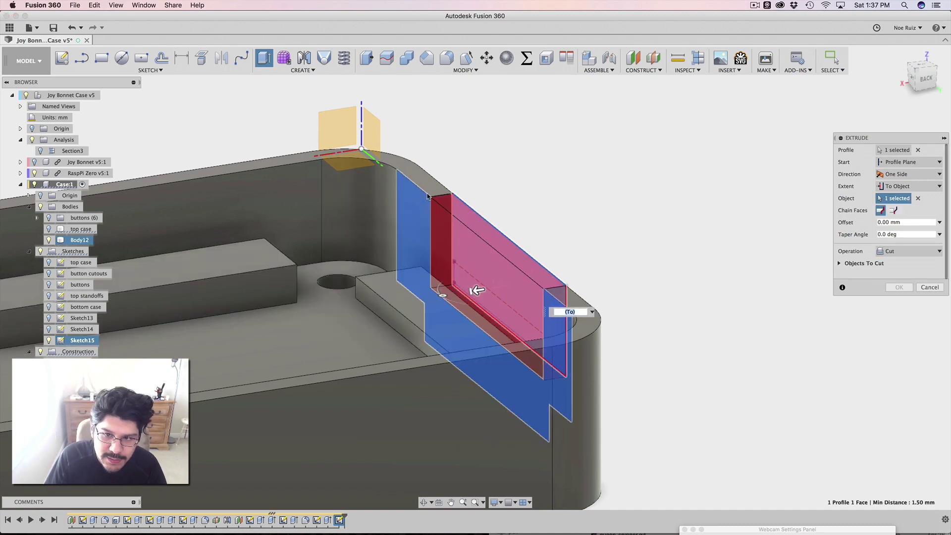
{"action": "middle_click_drag", "start_coordinate": [475, 289], "coordinate": [451, 213], "text": "shift"}
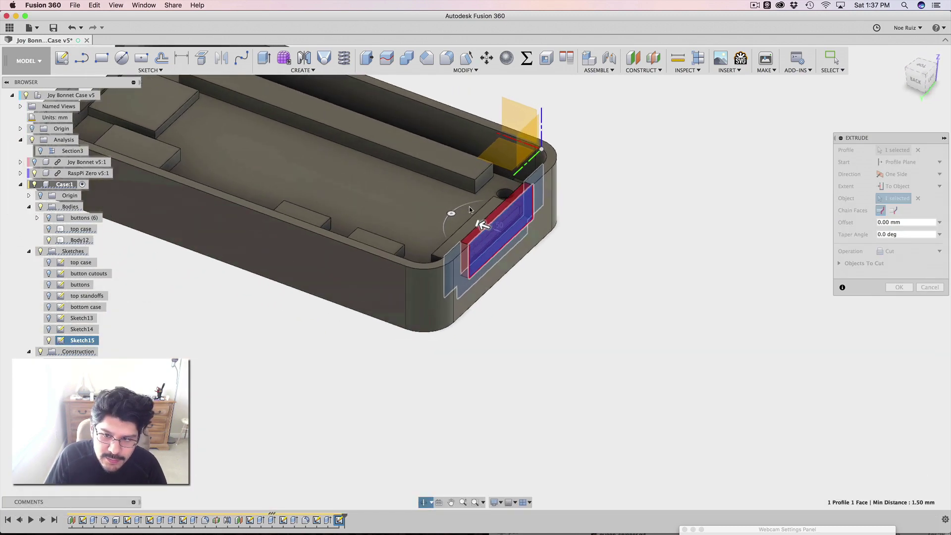
{"action": "key", "text": "Return"}
{"action": "middle_click_drag", "start_coordinate": [524, 223], "coordinate": [418, 159], "text": "shift"}
{"action": "left_click", "coordinate": [421, 288]}
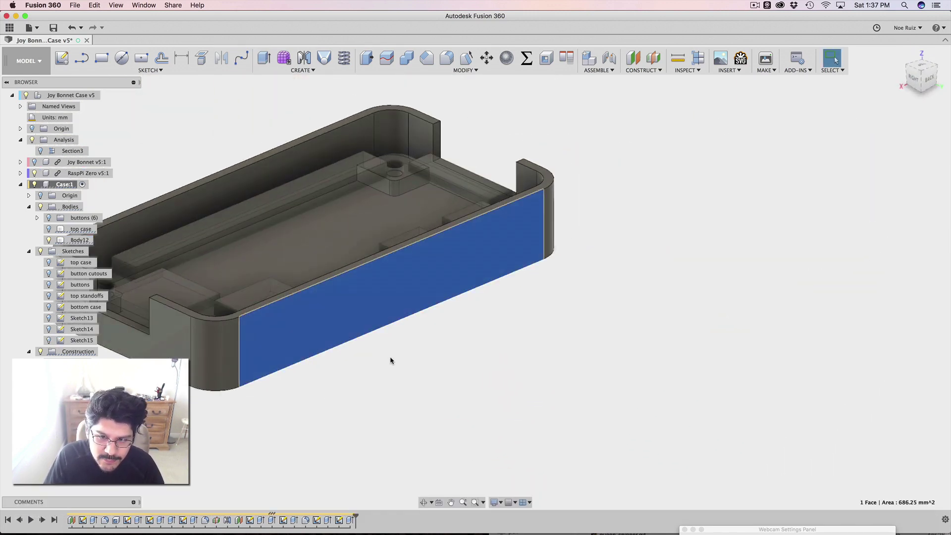
{"action": "middle_click_drag", "start_coordinate": [390, 358], "coordinate": [615, 361]}
Start Sketch16 on the case's long outer wall
{"action": "left_click", "coordinate": [642, 335]}
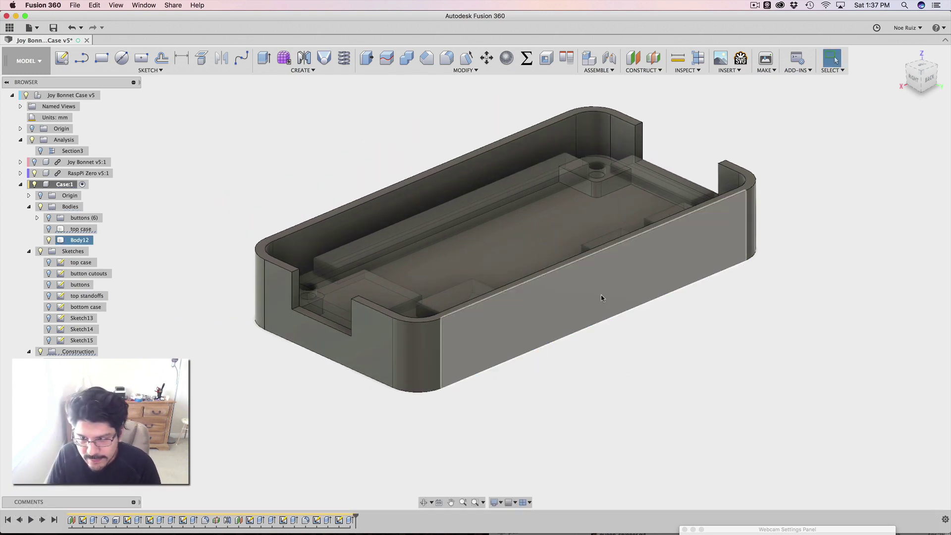
{"action": "key", "text": "p"}
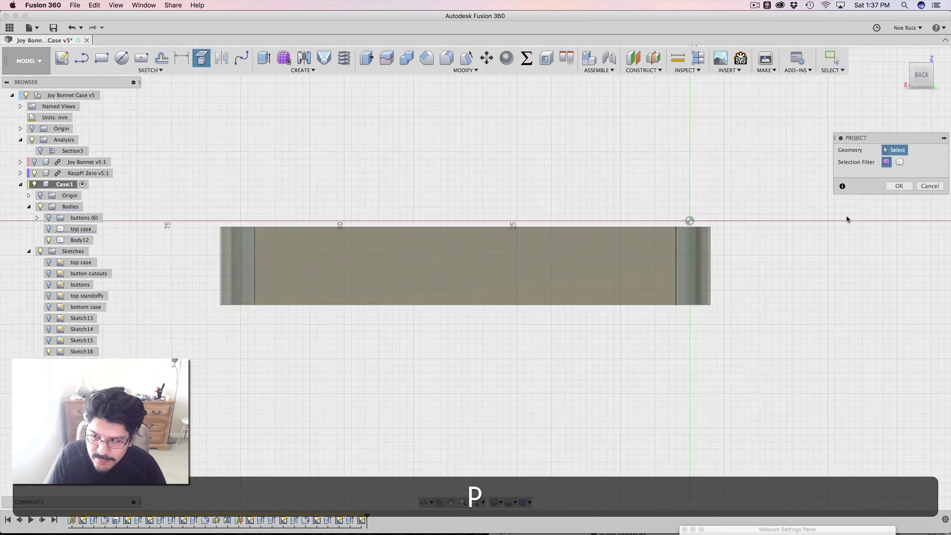
{"action": "left_click", "coordinate": [899, 182]}
{"action": "middle_click_drag", "start_coordinate": [554, 195], "coordinate": [526, 213], "text": "shift"}
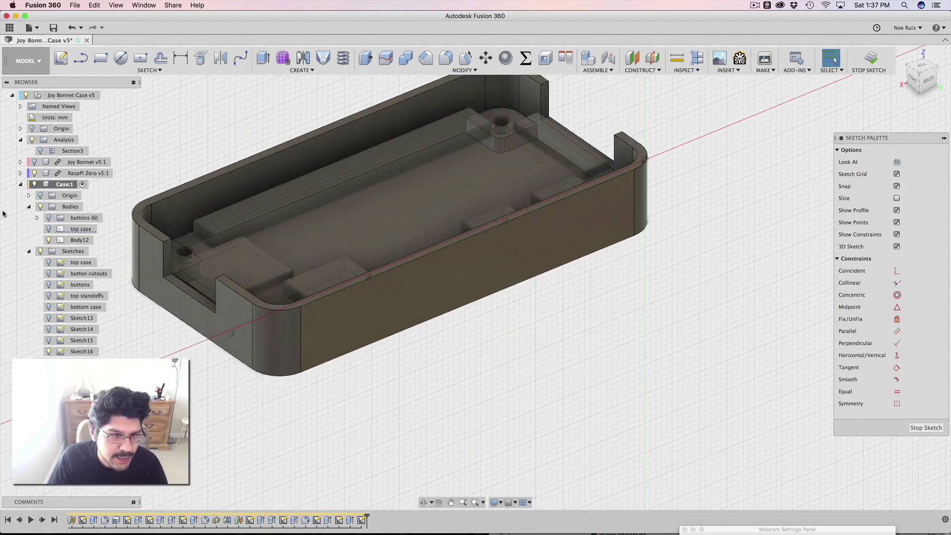
Hide the case body and project the three button blocks' outlines into Sketch16
{"action": "left_click", "coordinate": [49, 239]}
{"action": "middle_click_drag", "start_coordinate": [445, 418], "coordinate": [499, 417], "text": "shift"}
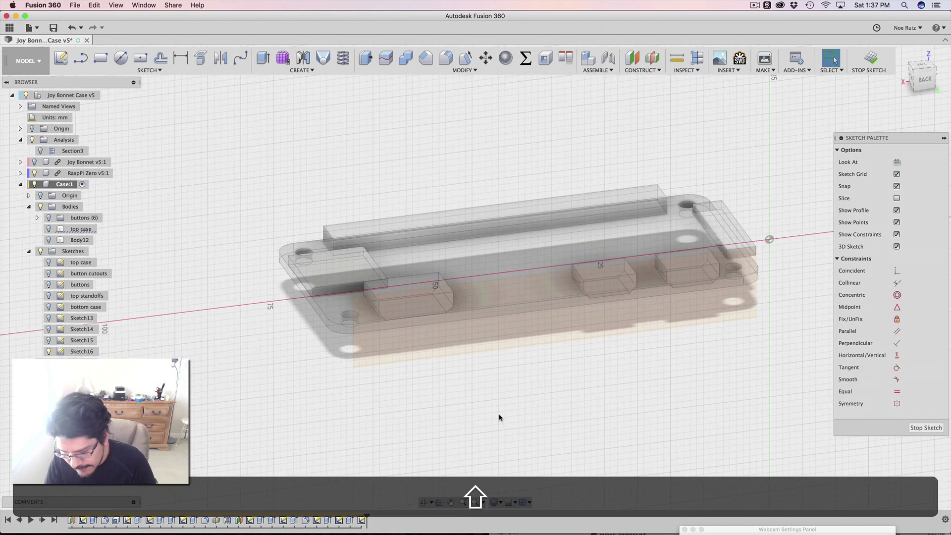
{"action": "key", "text": "p"}
{"action": "scroll", "coordinate": [488, 399], "scroll_direction": "up", "scroll_amount": 5}
{"action": "left_click", "coordinate": [387, 208]}
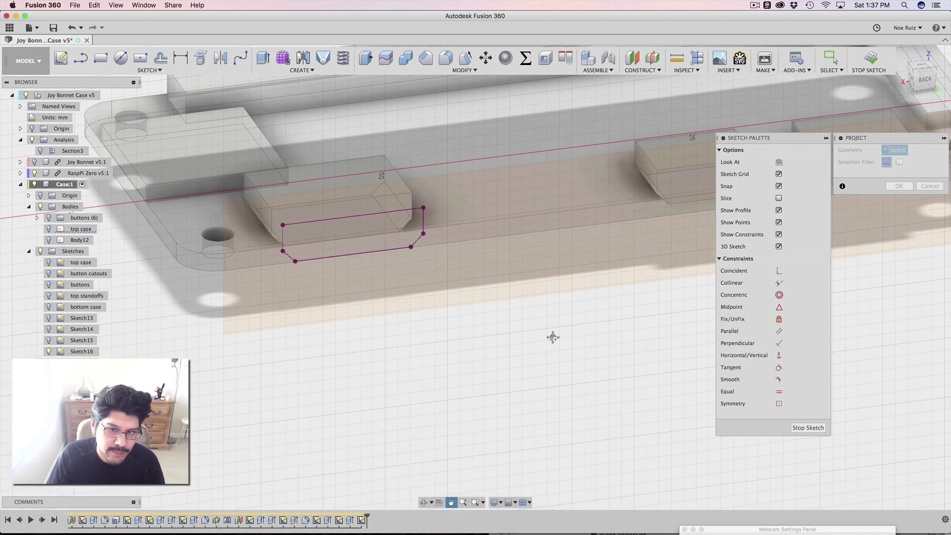
{"action": "middle_click_drag", "start_coordinate": [553, 337], "coordinate": [444, 422]}
{"action": "middle_click_drag", "start_coordinate": [595, 407], "coordinate": [544, 414]}
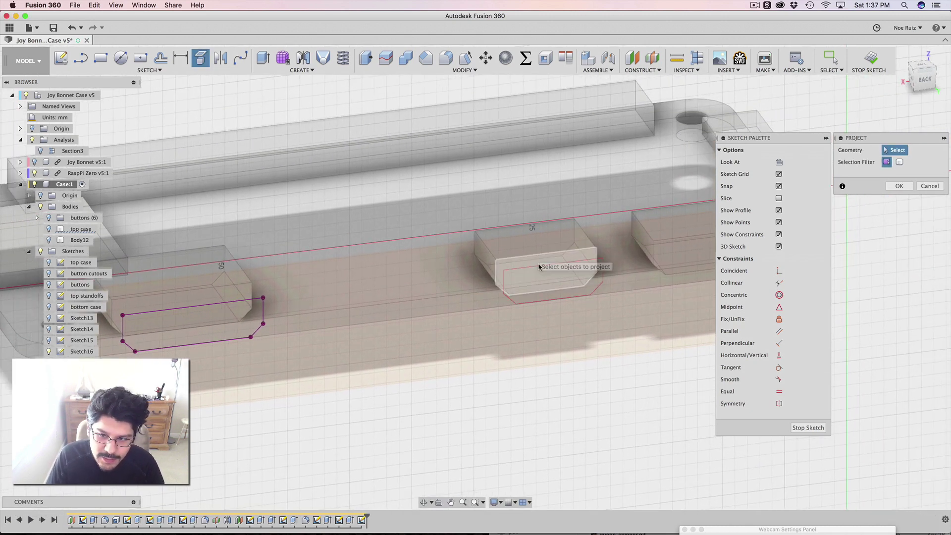
{"action": "middle_click_drag", "start_coordinate": [554, 290], "coordinate": [471, 448]}
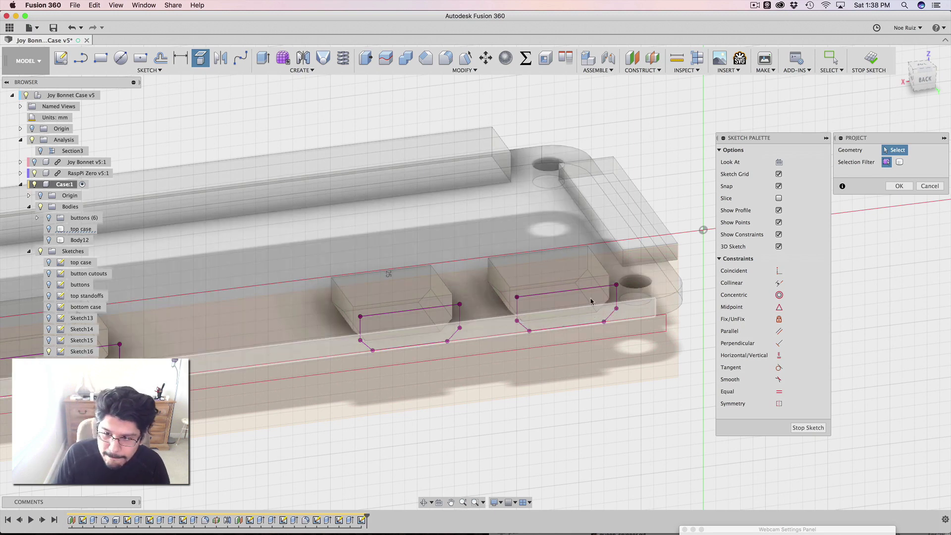
{"action": "left_click", "coordinate": [906, 184]}
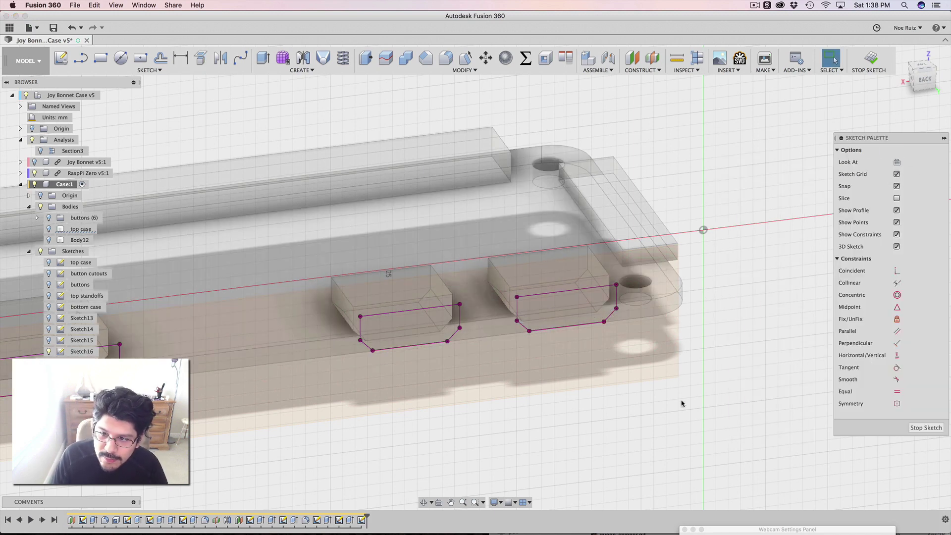
{"action": "middle_click_drag", "start_coordinate": [658, 335], "coordinate": [729, 303]}
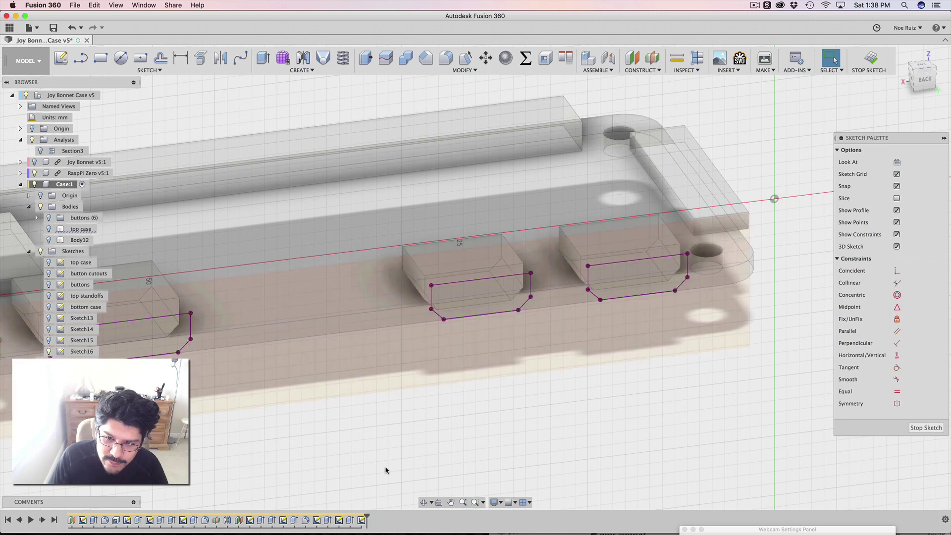
{"action": "middle_click_drag", "start_coordinate": [386, 470], "coordinate": [402, 448]}
From the BACK view, draw a rectangle around the two right-hand button outlines
{"action": "left_click", "coordinate": [924, 80]}
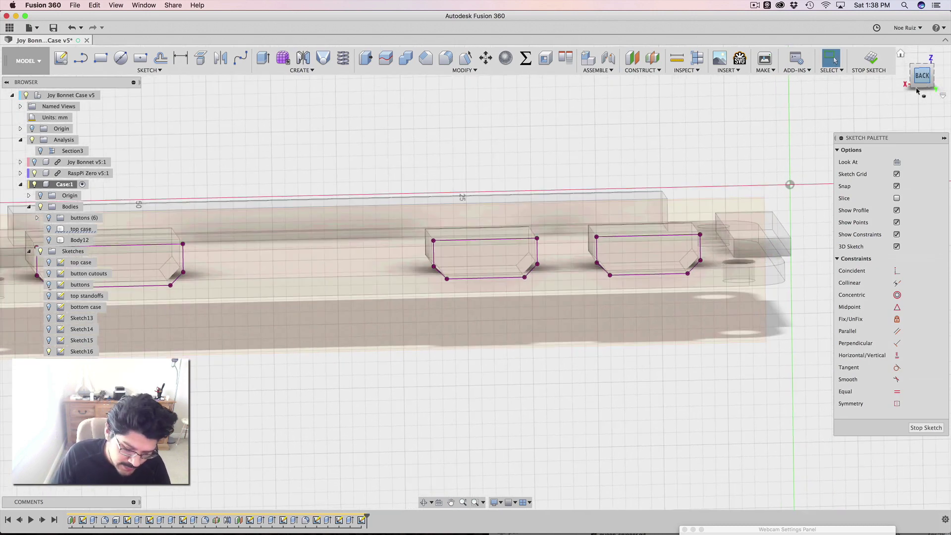
{"action": "key", "text": "r"}
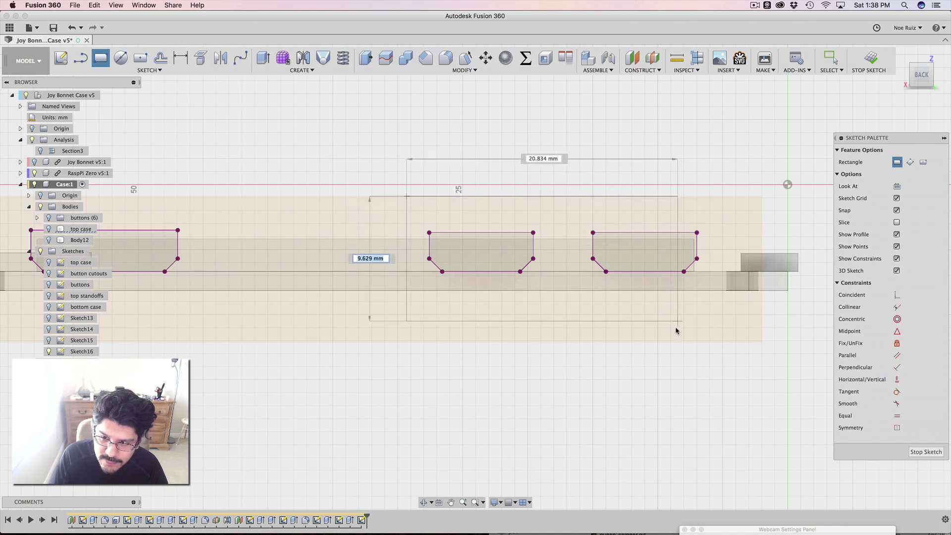
{"action": "left_click", "coordinate": [709, 327]}
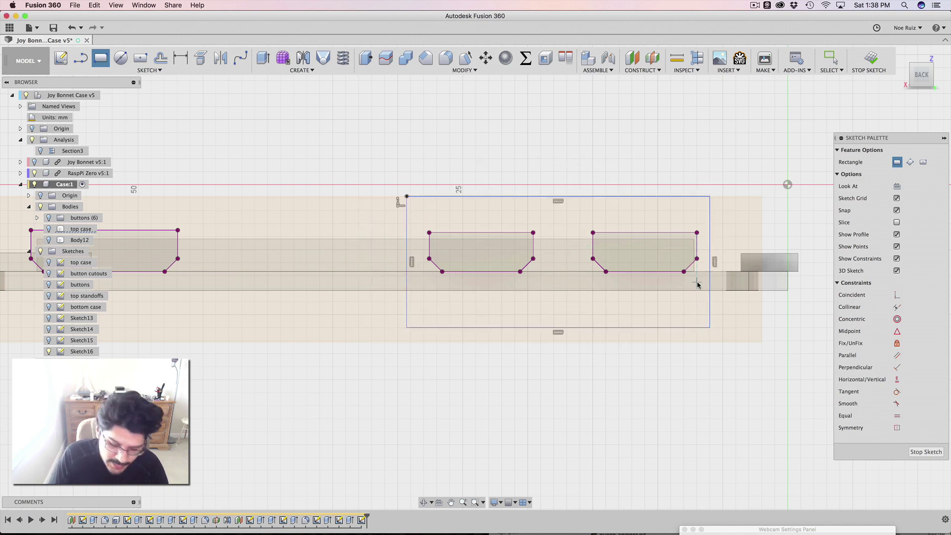
Dimension the rectangle 1 mm clear of the outlines on the right, left and bottom
{"action": "key", "text": "d"}
{"action": "left_click", "coordinate": [709, 246]}
{"action": "left_click", "coordinate": [697, 258]}
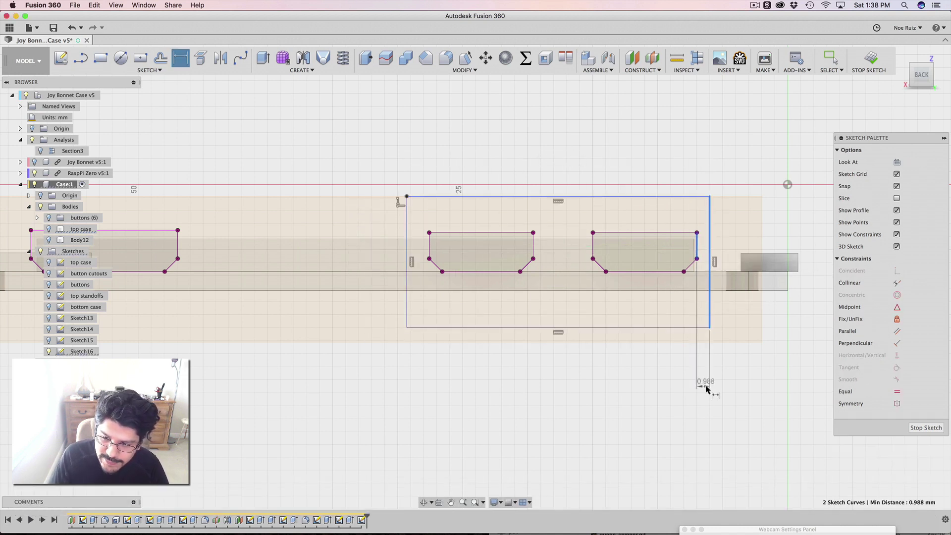
{"action": "left_click", "coordinate": [710, 394]}
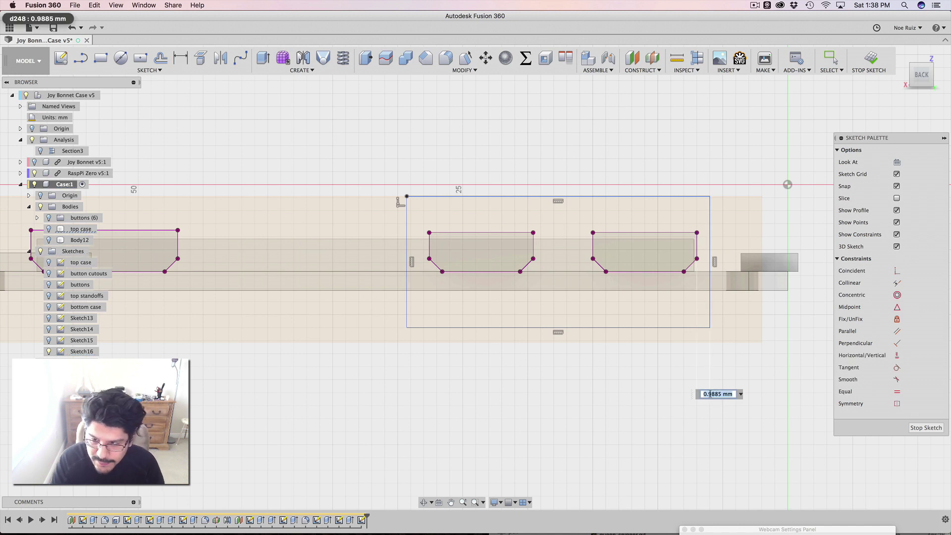
{"action": "type", "text": "0.2"}
{"action": "key", "text": "Return"}
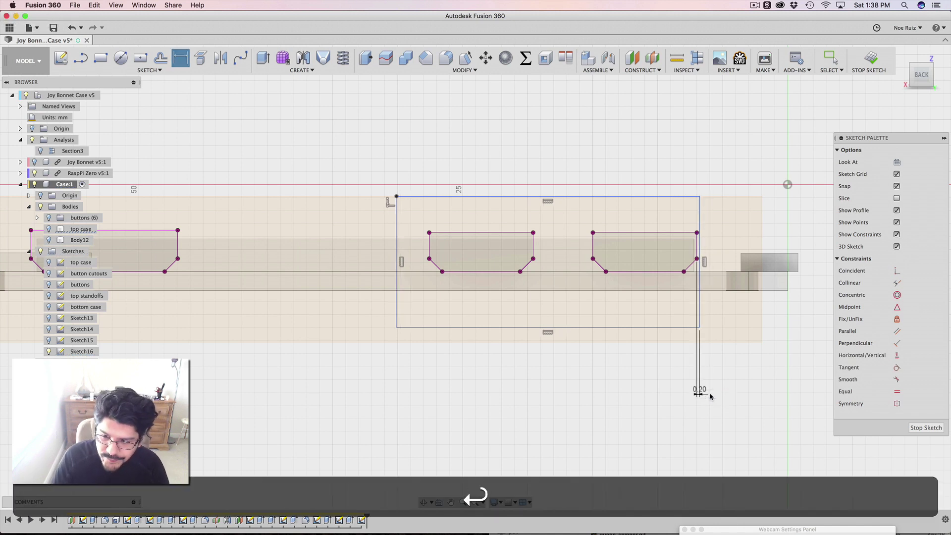
{"action": "type", "text": "1"}
{"action": "key", "text": "Return"}
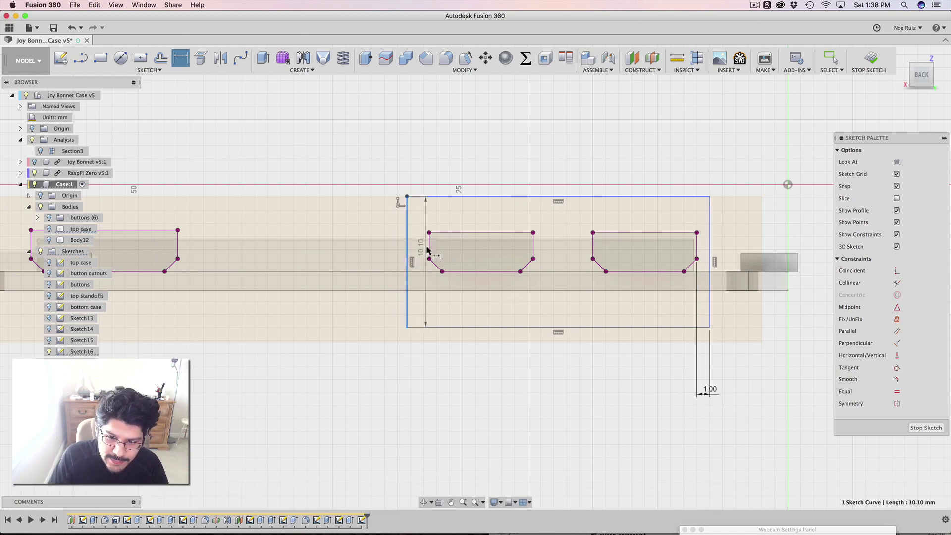
{"action": "left_click", "coordinate": [429, 369]}
{"action": "type", "text": "1.712321"}
{"action": "key", "text": "Return"}
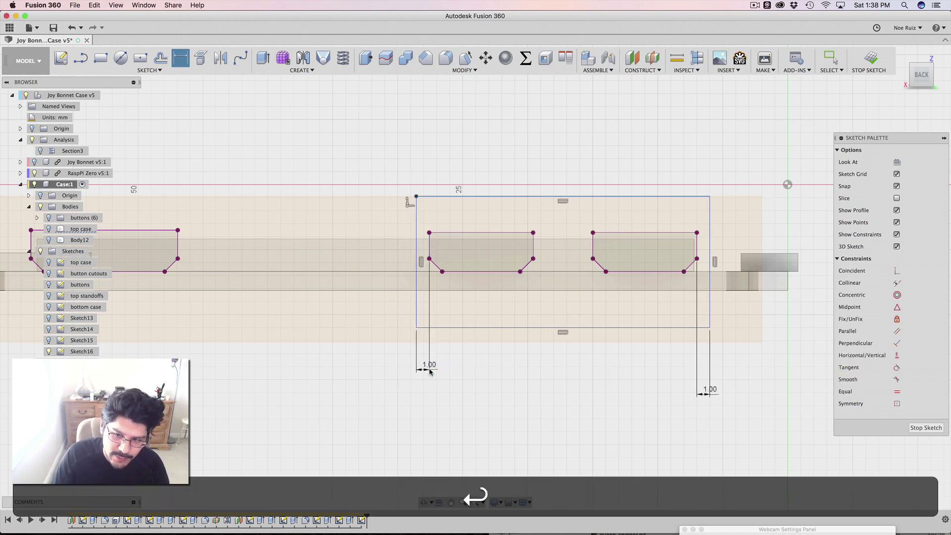
{"action": "left_click", "coordinate": [489, 272]}
{"action": "left_click", "coordinate": [789, 306]}
{"action": "type", "text": "1"}
{"action": "key", "text": "Return"}
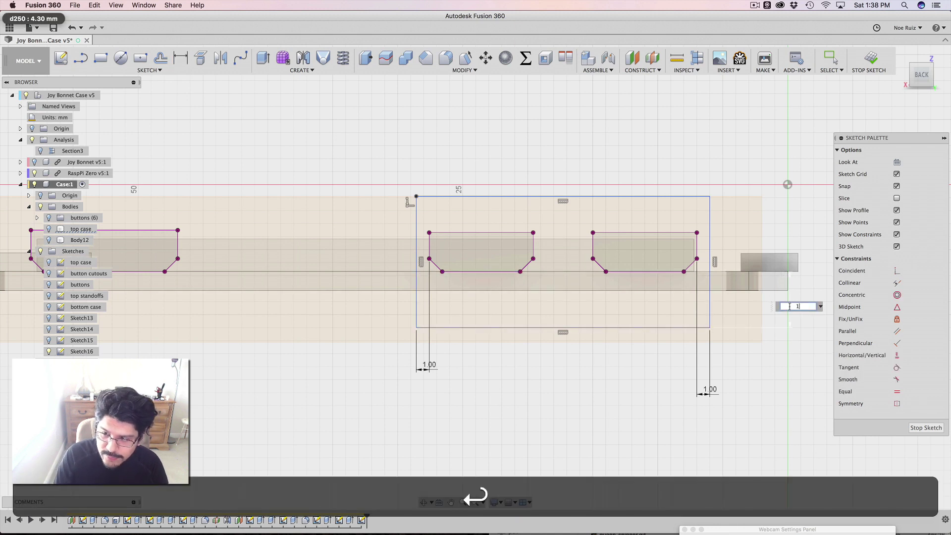
{"action": "middle_click_drag", "start_coordinate": [250, 423], "coordinate": [561, 427]}
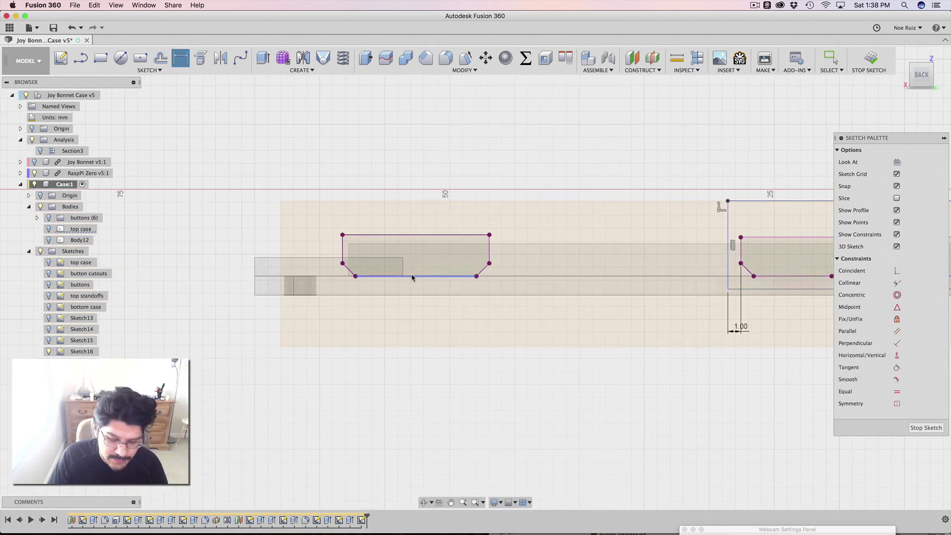
Draw a second rectangle around the left button outline
{"action": "key", "text": "r"}
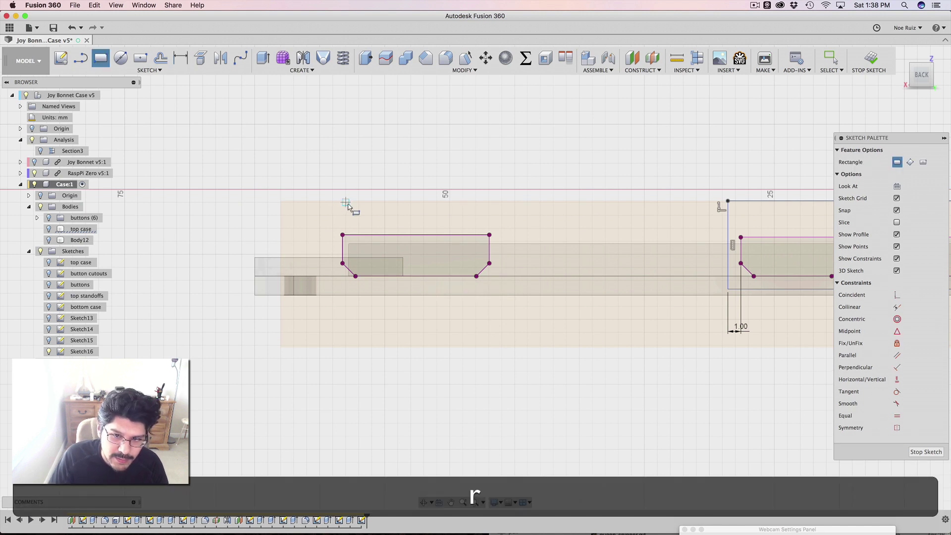
{"action": "left_click", "coordinate": [320, 200]}
{"action": "left_click", "coordinate": [507, 316]}
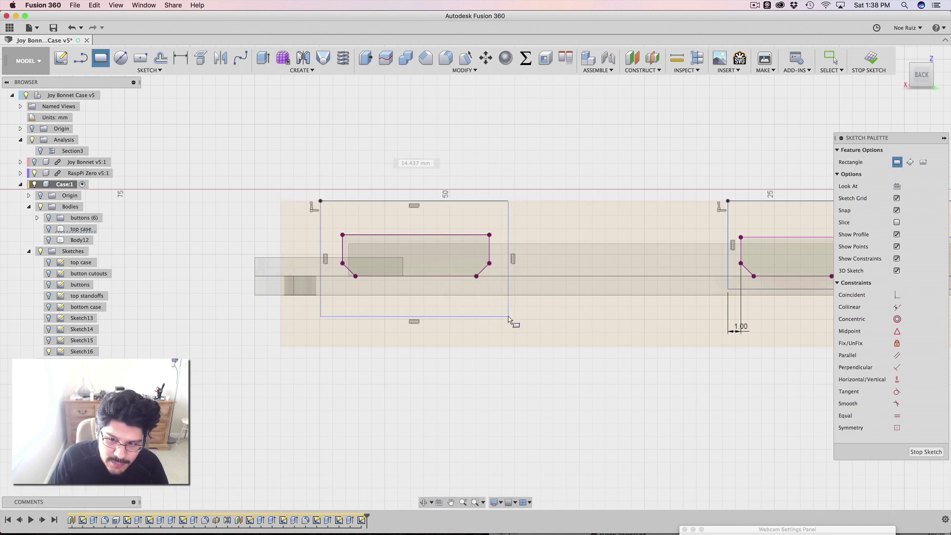
Dimension the second rectangle 1 mm clear of the outline's right and left sides
{"action": "key", "text": "d"}
{"action": "left_click", "coordinate": [508, 220]}
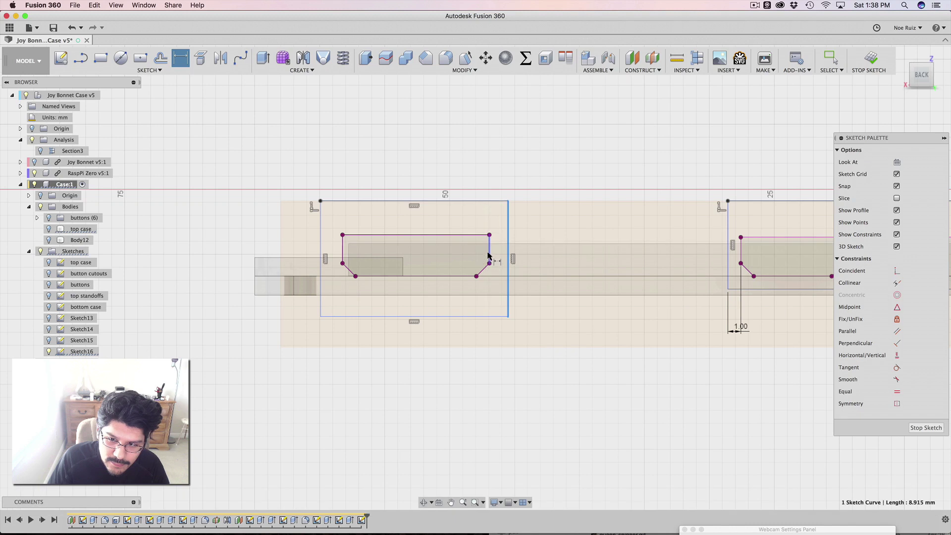
{"action": "left_click", "coordinate": [489, 256]}
{"action": "left_click", "coordinate": [519, 345]}
{"action": "type", "text": "1"}
{"action": "key", "text": "Return"}
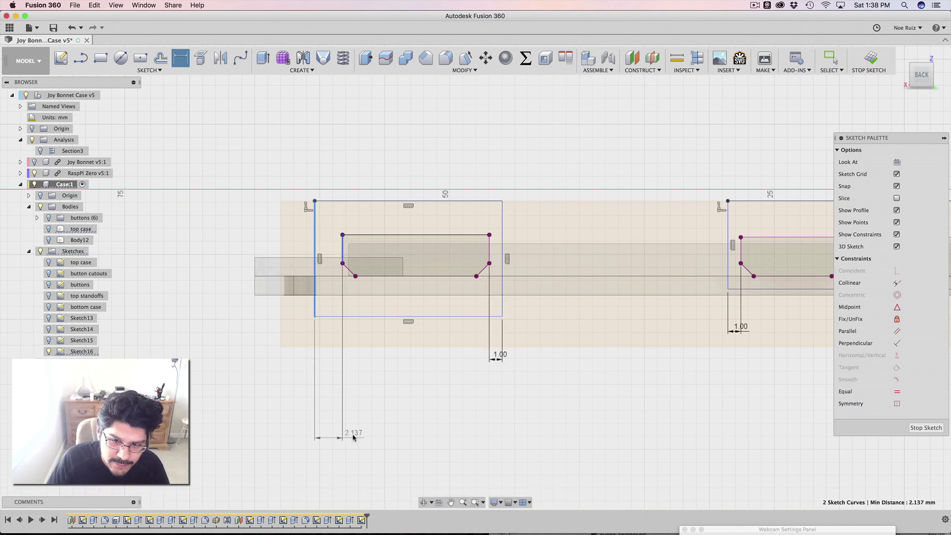
{"action": "left_click", "coordinate": [353, 436]}
{"action": "type", "text": "1"}
{"action": "key", "text": "Return"}
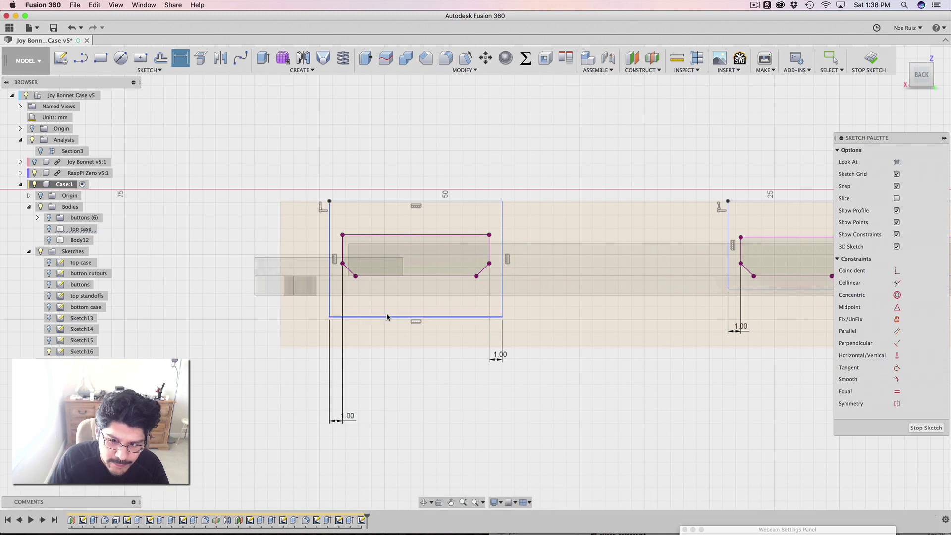
Add a 1 mm bottom gap to the left rectangle, fully defining its 55.393 mm² profile
{"action": "left_click", "coordinate": [388, 278]}
{"action": "left_click", "coordinate": [212, 298]}
{"action": "type", "text": "1"}
{"action": "key", "text": "Return"}
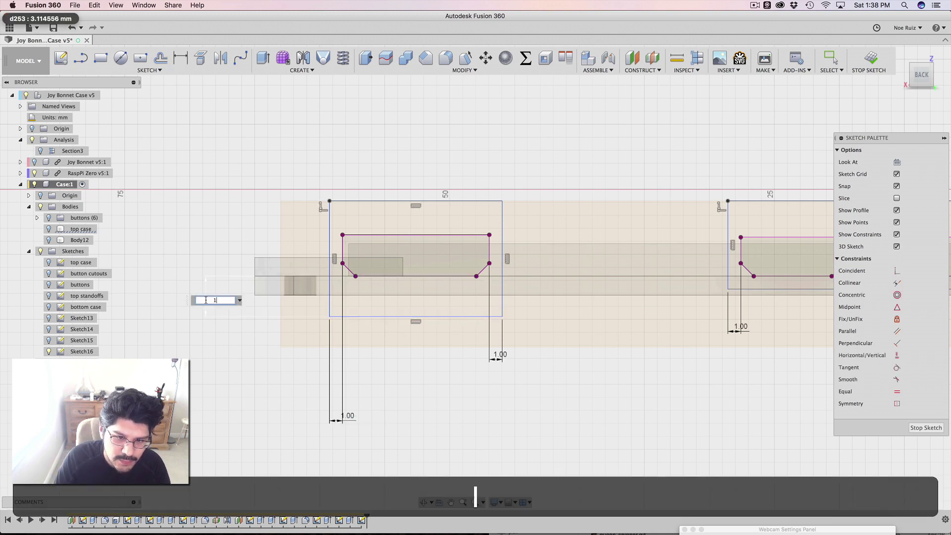
{"action": "scroll", "coordinate": [412, 193], "scroll_direction": "up", "scroll_amount": 3}
{"action": "scroll", "coordinate": [442, 236], "scroll_direction": "down", "scroll_amount": 3}
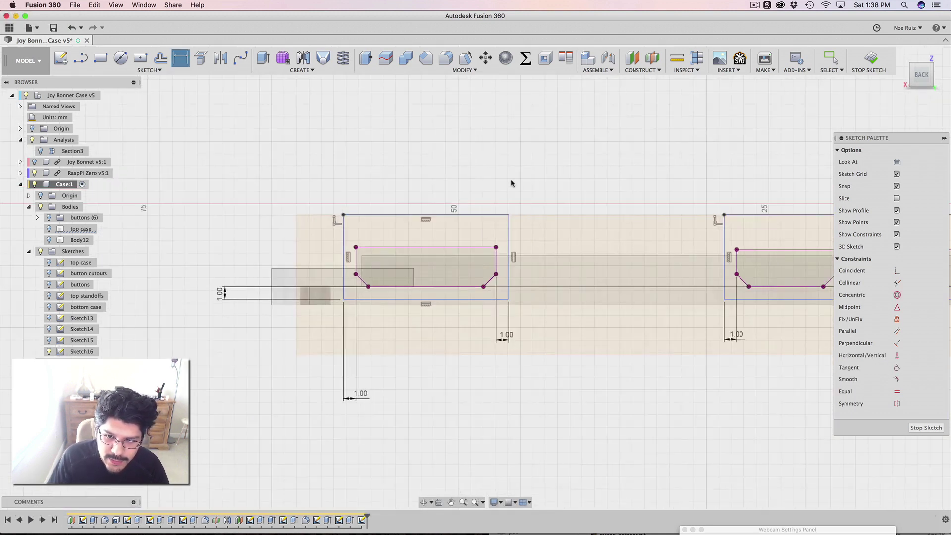
{"action": "middle_click_drag", "start_coordinate": [514, 200], "coordinate": [431, 265], "text": "shift"}
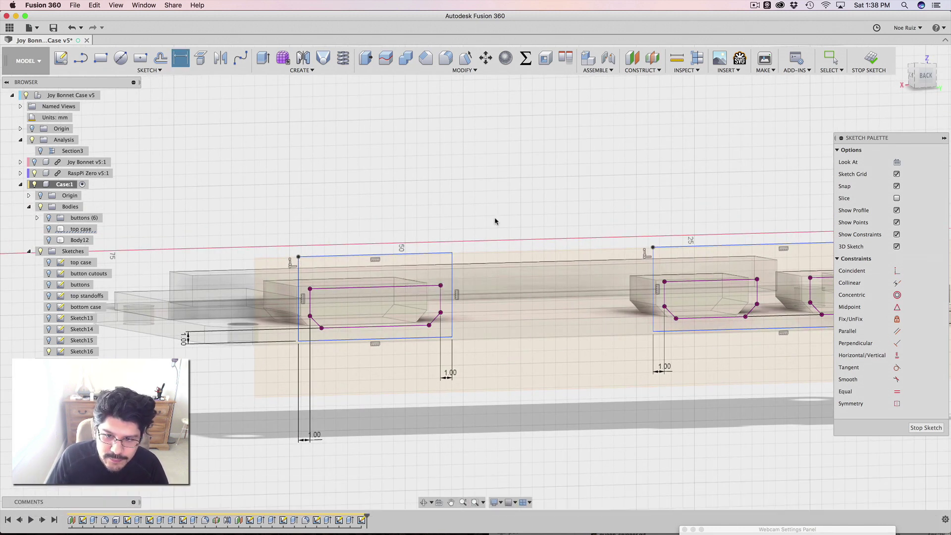
{"action": "key", "text": "Escape"}
Turn the top line of the left, middle and right cutout outlines into construction geometry
{"action": "left_click", "coordinate": [437, 269]}
{"action": "middle_click_drag", "start_coordinate": [551, 191], "coordinate": [486, 188]}
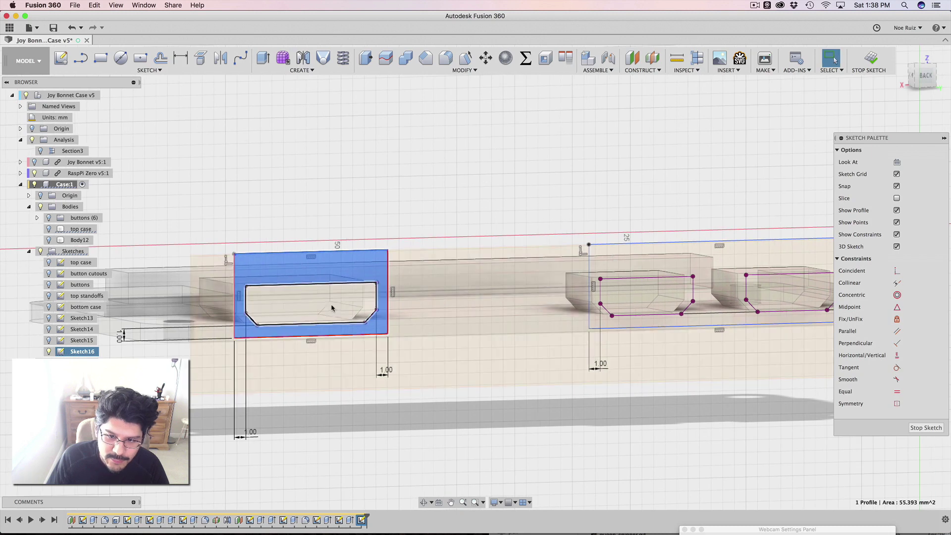
{"action": "left_click", "coordinate": [660, 265], "text": "shift"}
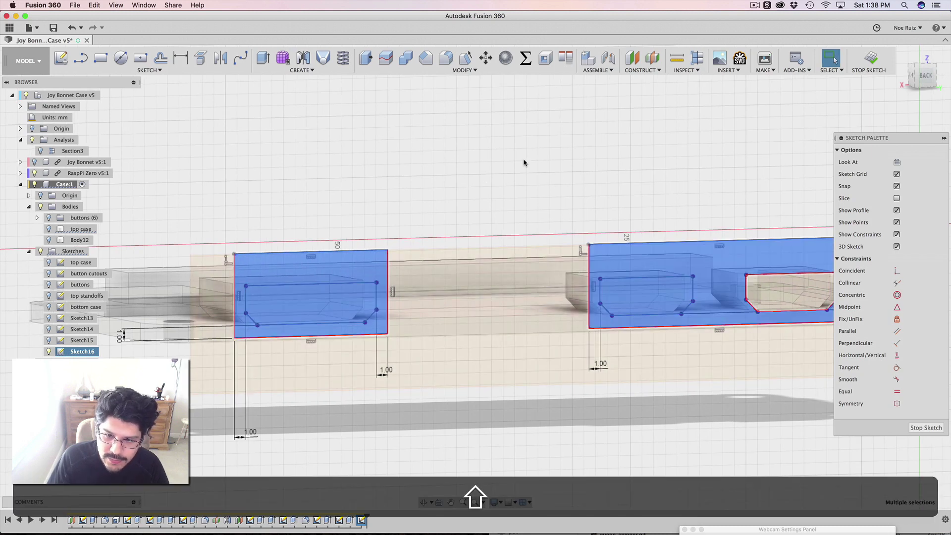
{"action": "left_click", "coordinate": [524, 163]}
{"action": "left_click", "coordinate": [360, 283]}
{"action": "key", "text": "x"}
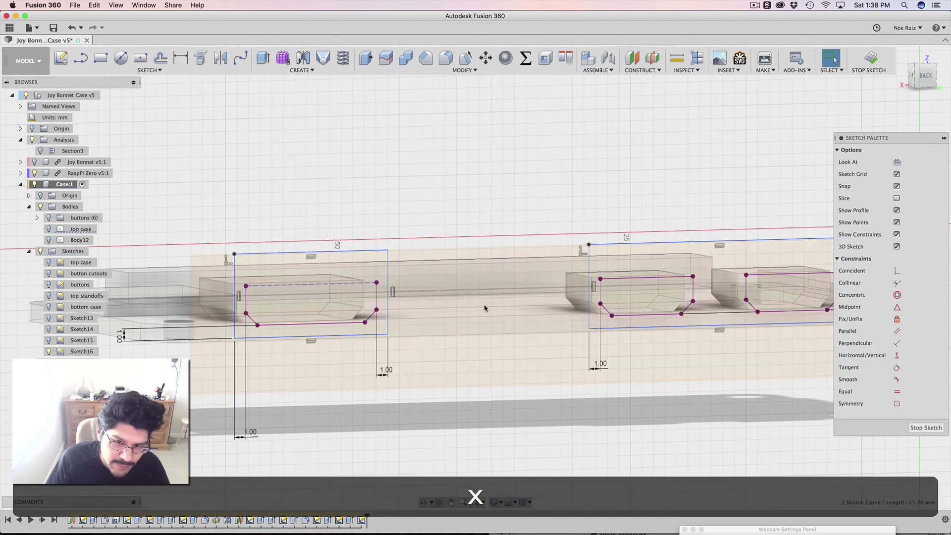
{"action": "left_click", "coordinate": [668, 277]}
{"action": "key", "text": "x"}
{"action": "left_click", "coordinate": [777, 274]}
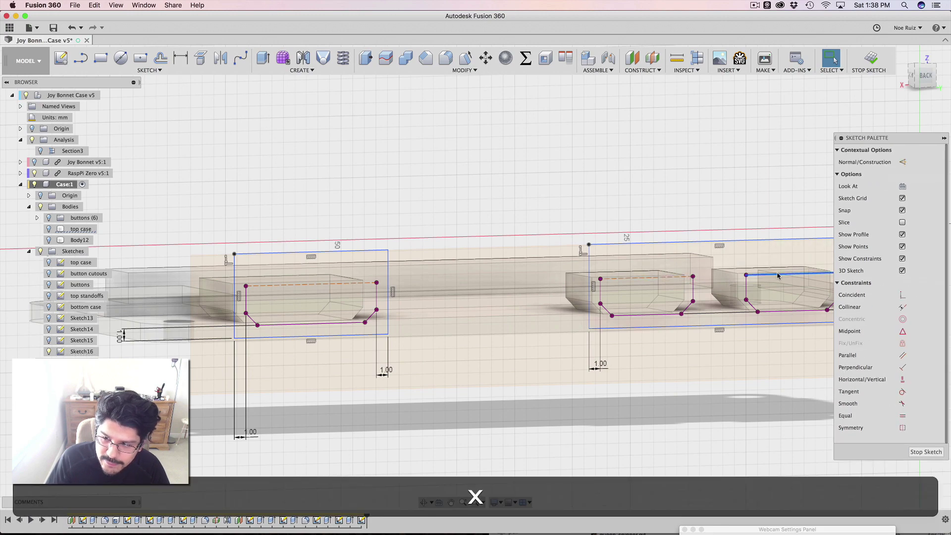
{"action": "key", "text": "x"}
Select the right and left rectangular frame profiles together for a 2-profile extrude
{"action": "left_click", "coordinate": [697, 260]}
{"action": "left_click", "coordinate": [356, 270], "text": "shift"}
{"action": "scroll", "coordinate": [381, 251], "scroll_direction": "down", "scroll_amount": 4}
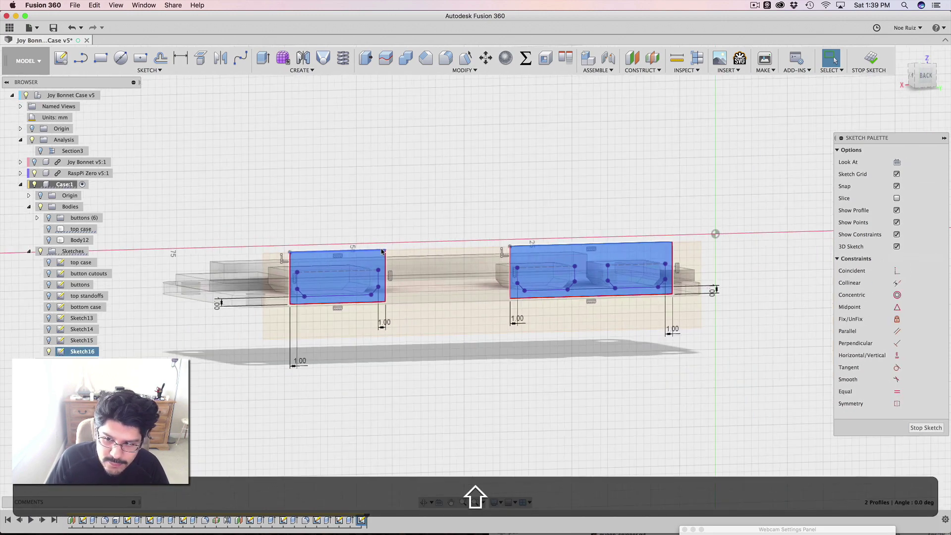
{"action": "middle_click_drag", "start_coordinate": [382, 251], "coordinate": [472, 240], "text": "shift"}
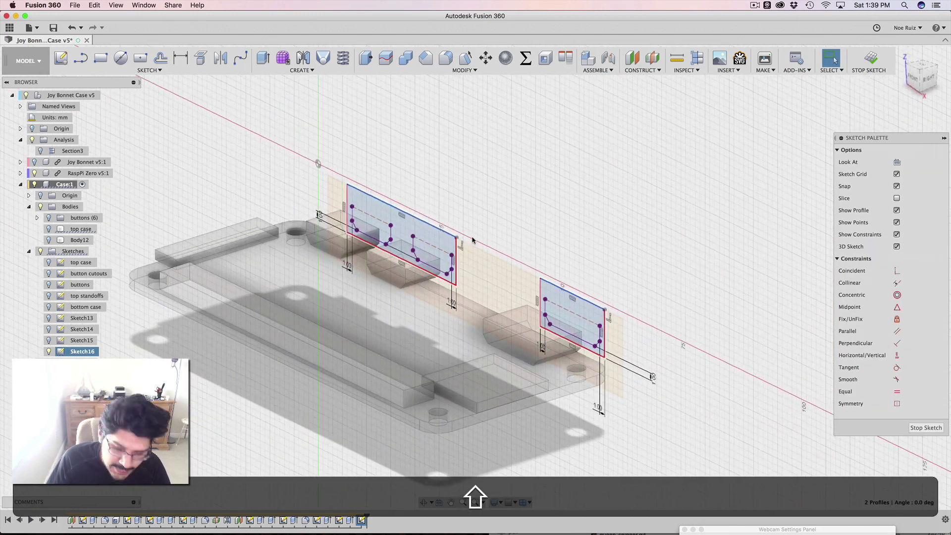
{"action": "key", "text": "shift+e"}
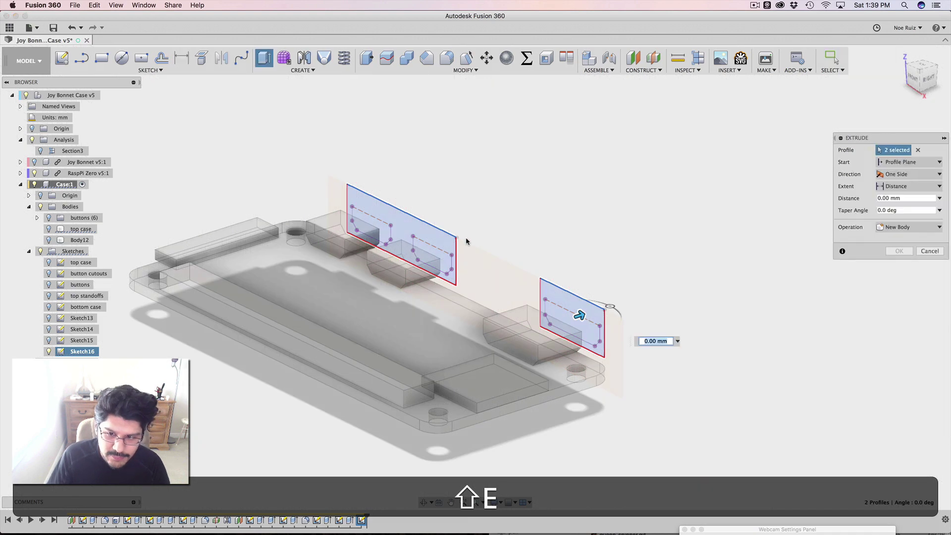
Hide the RaspPi Zero and cut both port profiles To Object, stopping at the inner back wall
{"action": "left_click", "coordinate": [49, 239]}
{"action": "left_click", "coordinate": [35, 173]}
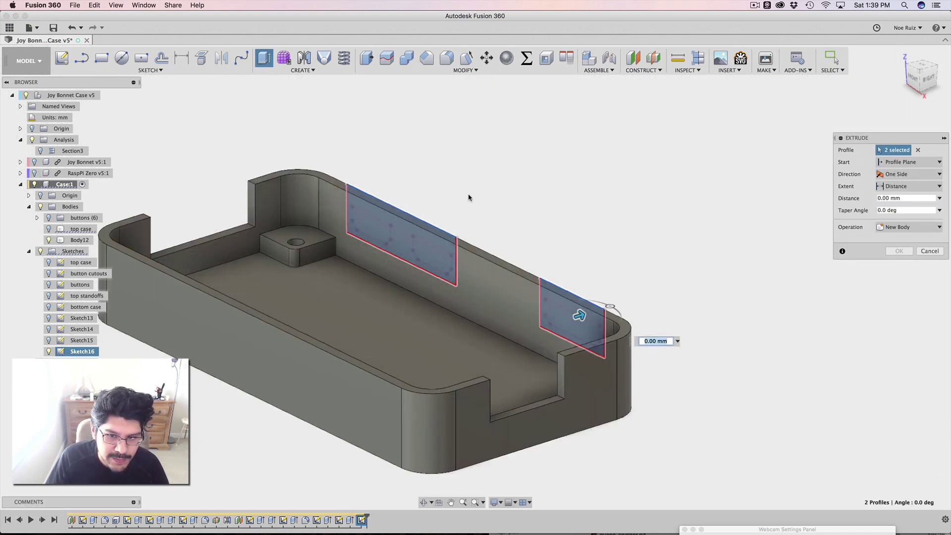
{"action": "left_click", "coordinate": [892, 187]}
{"action": "left_click", "coordinate": [898, 207]}
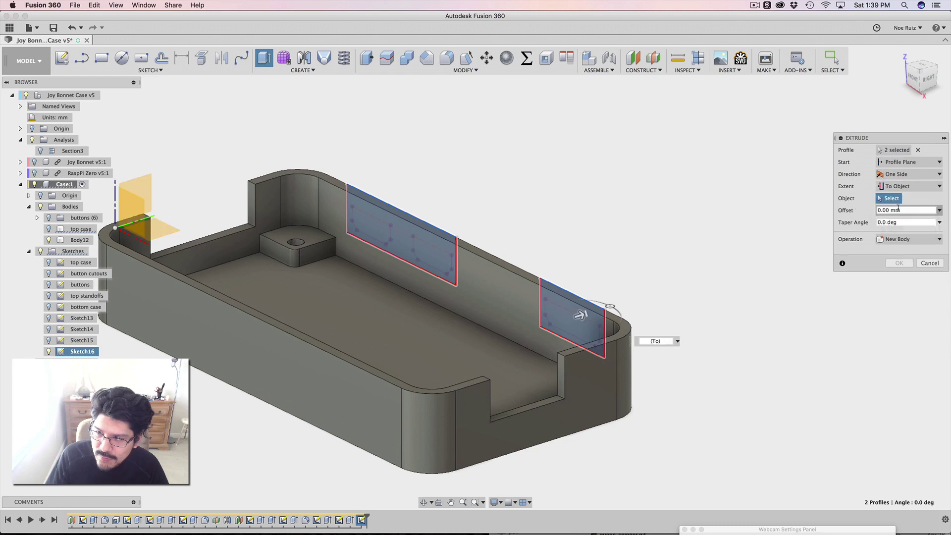
{"action": "left_click", "coordinate": [517, 296]}
{"action": "scroll", "coordinate": [525, 246], "scroll_direction": "down", "scroll_amount": 2}
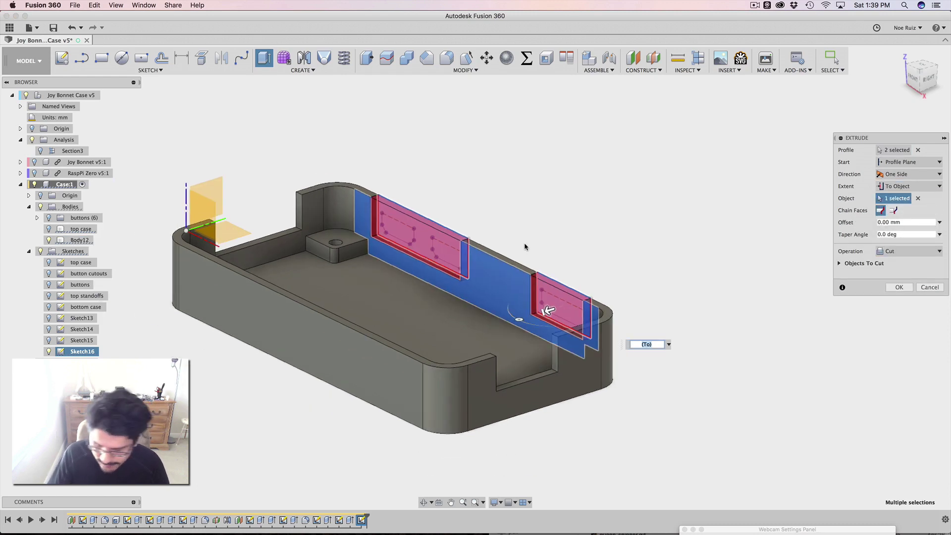
{"action": "key", "text": "Return"}
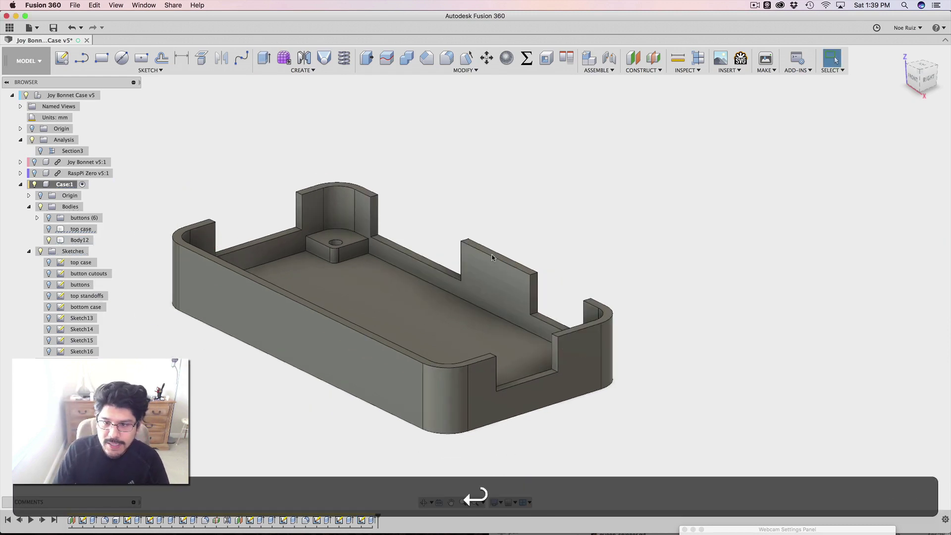
{"action": "middle_click_drag", "start_coordinate": [525, 248], "coordinate": [544, 347], "text": "shift"}
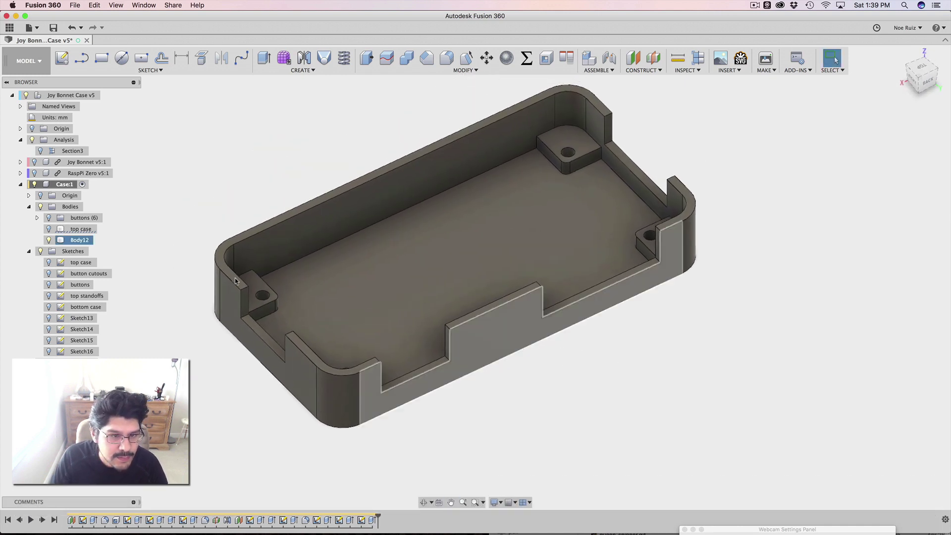
Rename the body to 'bottom case' and the sketches to 'port cuts' and 'camera cut'
{"action": "double_click", "coordinate": [87, 240]}
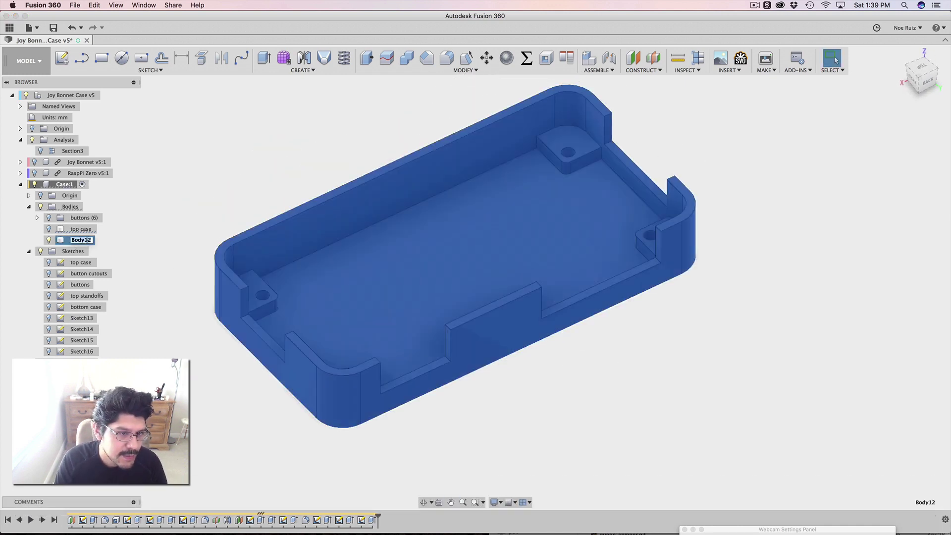
{"action": "type", "text": "bottom case"}
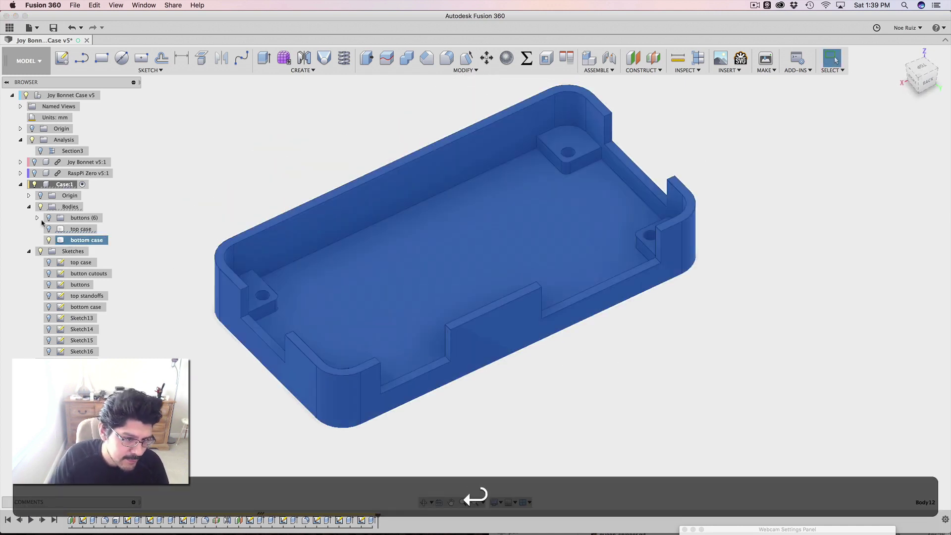
{"action": "left_click", "coordinate": [79, 351]}
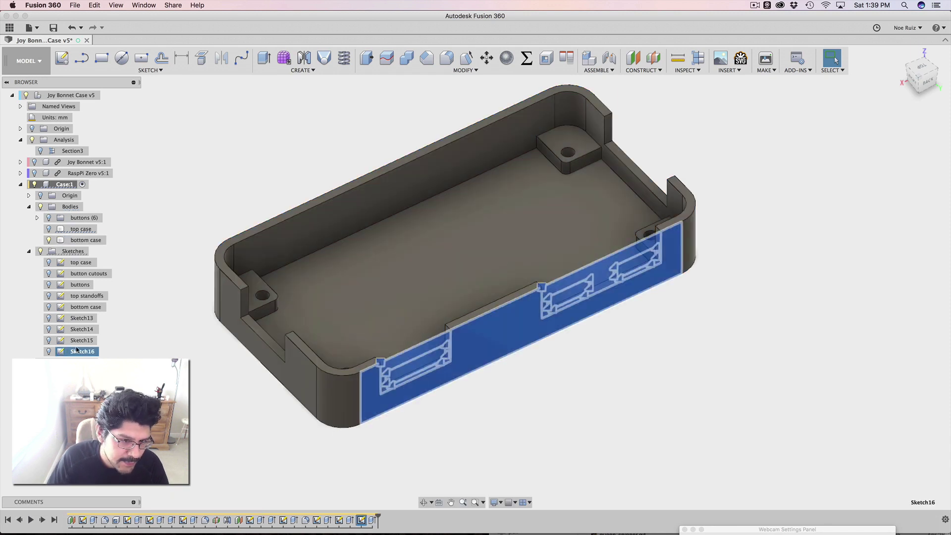
{"action": "type", "text": "port cuts"}
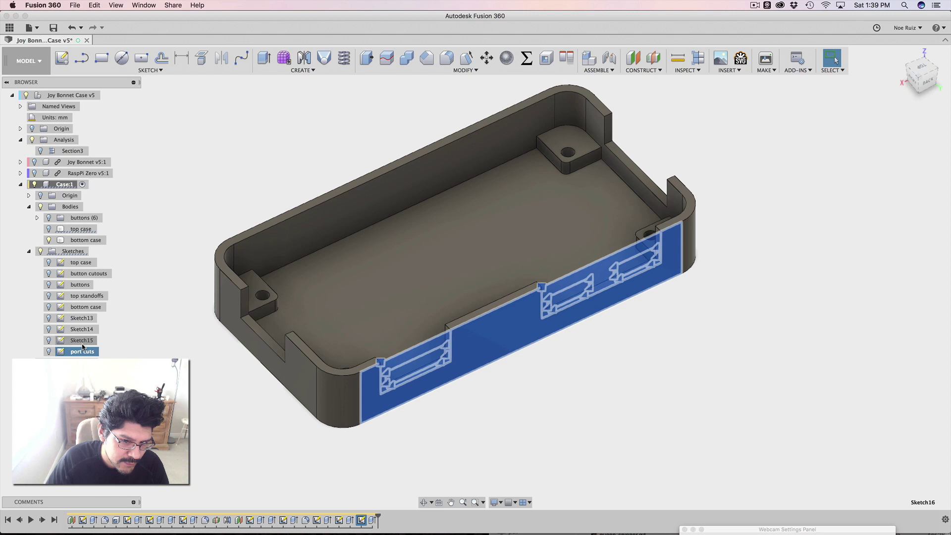
{"action": "left_click", "coordinate": [82, 340]}
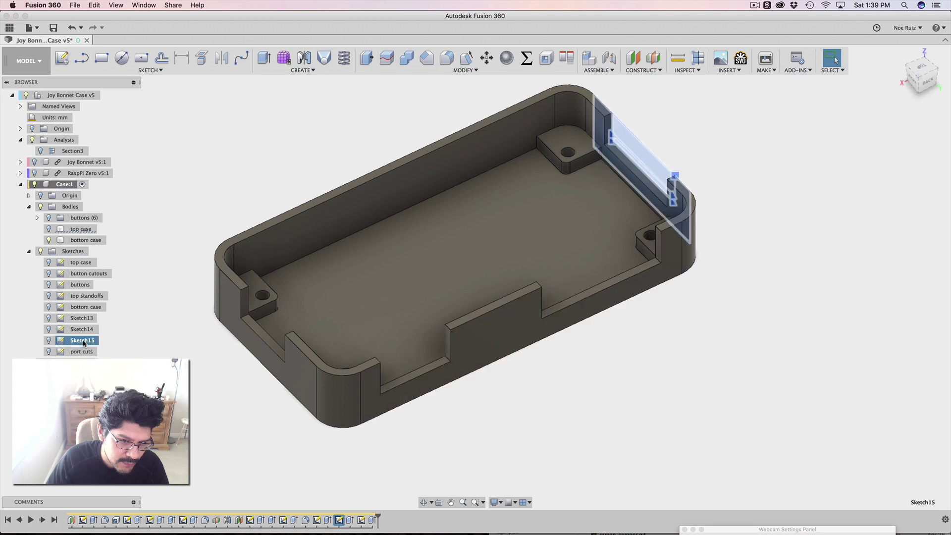
{"action": "type", "text": "camera cut"}
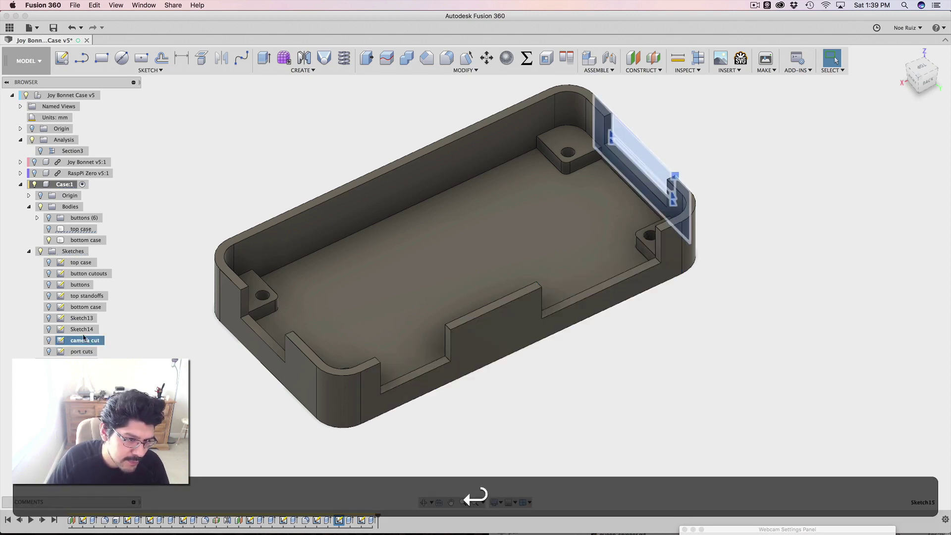
Rename the remaining sketches to 'sd card cut' and 'bottom standoffs', then collapse the Sketches folder
{"action": "left_click", "coordinate": [75, 330]}
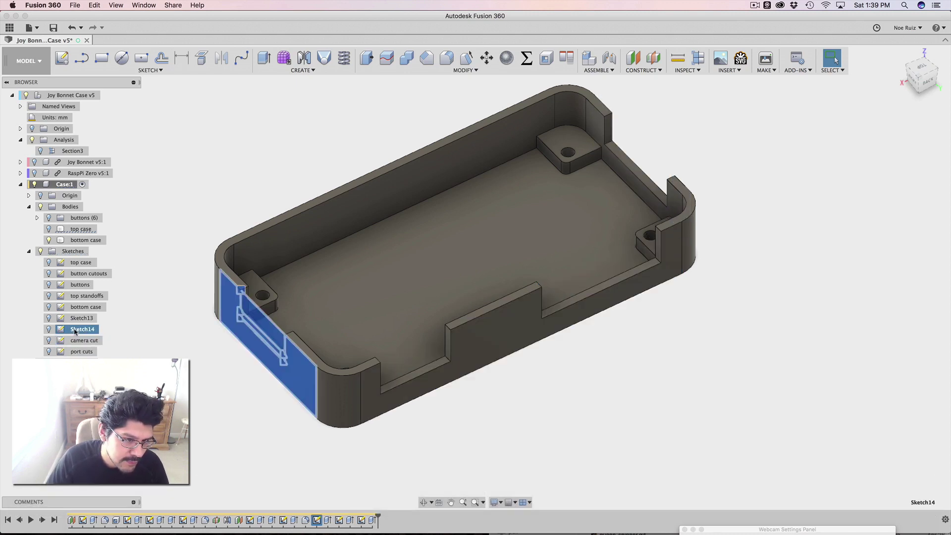
{"action": "type", "text": "sd card cut"}
{"action": "key", "text": "Return"}
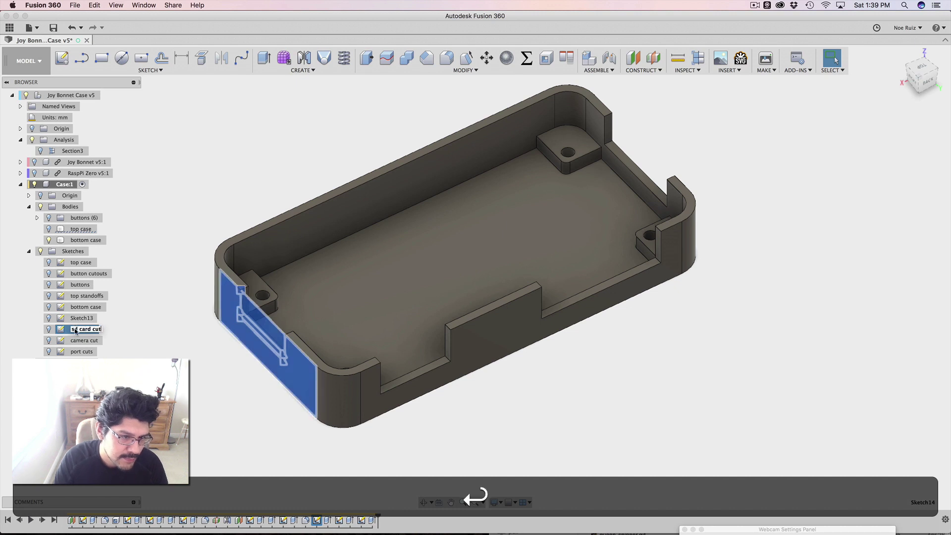
{"action": "left_click", "coordinate": [75, 317]}
{"action": "left_click", "coordinate": [75, 318]}
{"action": "type", "text": "botton standoffs"}
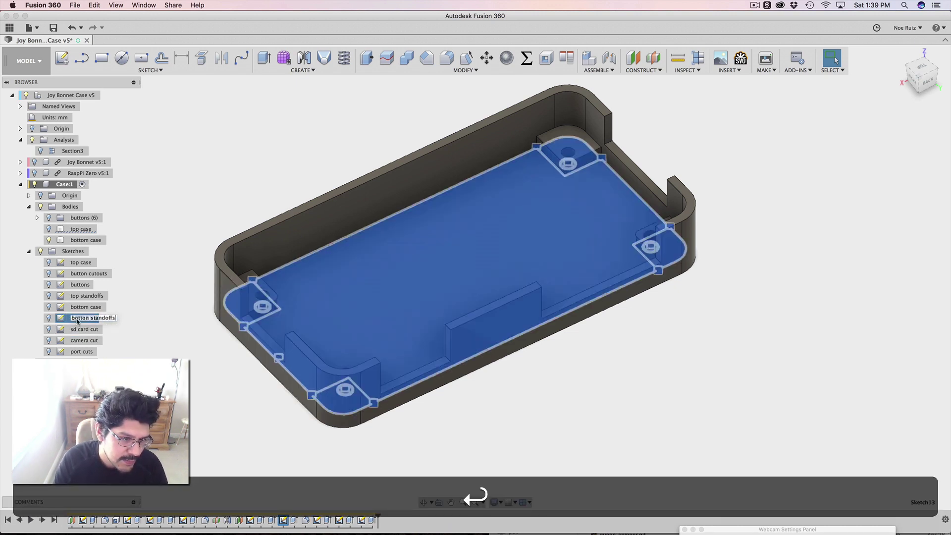
{"action": "left_click", "coordinate": [140, 359]}
{"action": "scroll", "coordinate": [140, 360], "scroll_direction": "up", "scroll_amount": 3}
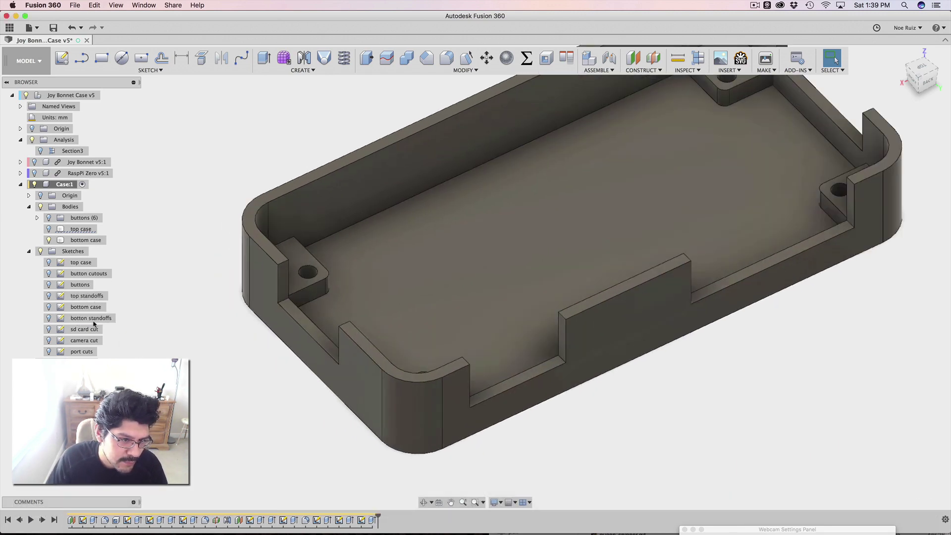
{"action": "scroll", "coordinate": [135, 377], "scroll_direction": "down", "scroll_amount": 4}
{"action": "middle_click_drag", "start_coordinate": [134, 377], "coordinate": [128, 346], "text": "shift"}
{"action": "left_click", "coordinate": [28, 251]}
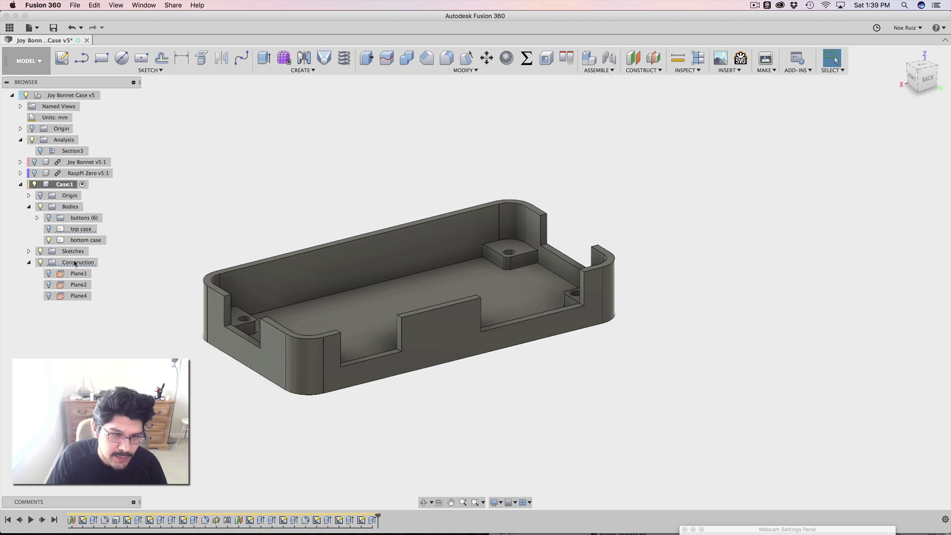
Make the top case, buttons, RaspPi Zero and Joy Bonnet boards visible again
{"action": "left_click", "coordinate": [49, 229]}
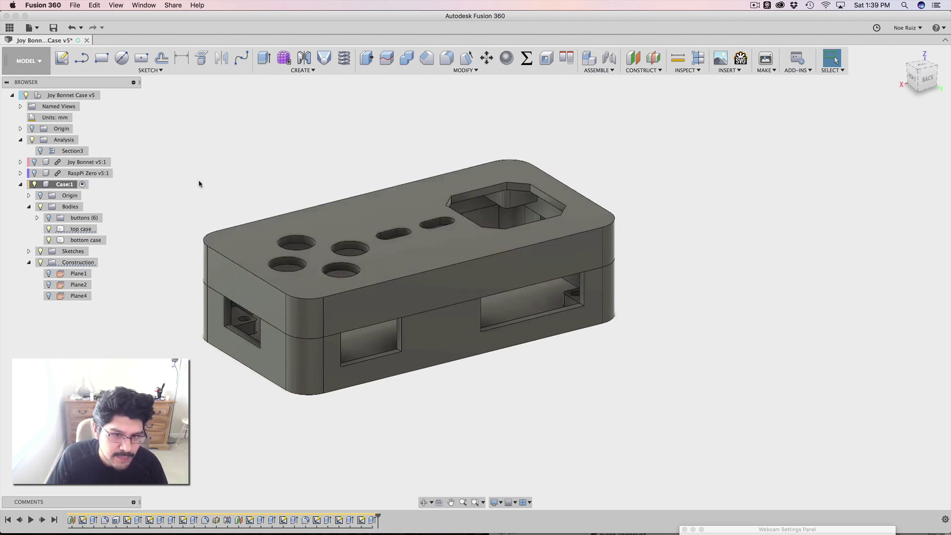
{"action": "middle_click_drag", "start_coordinate": [198, 183], "coordinate": [199, 188], "text": "shift"}
{"action": "left_click", "coordinate": [48, 217]}
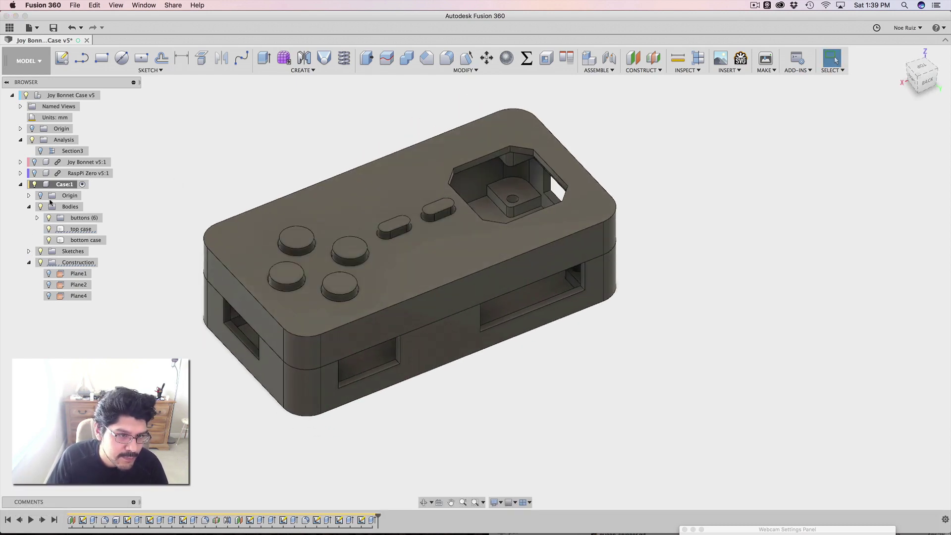
{"action": "left_click", "coordinate": [35, 172]}
{"action": "left_click", "coordinate": [34, 162]}
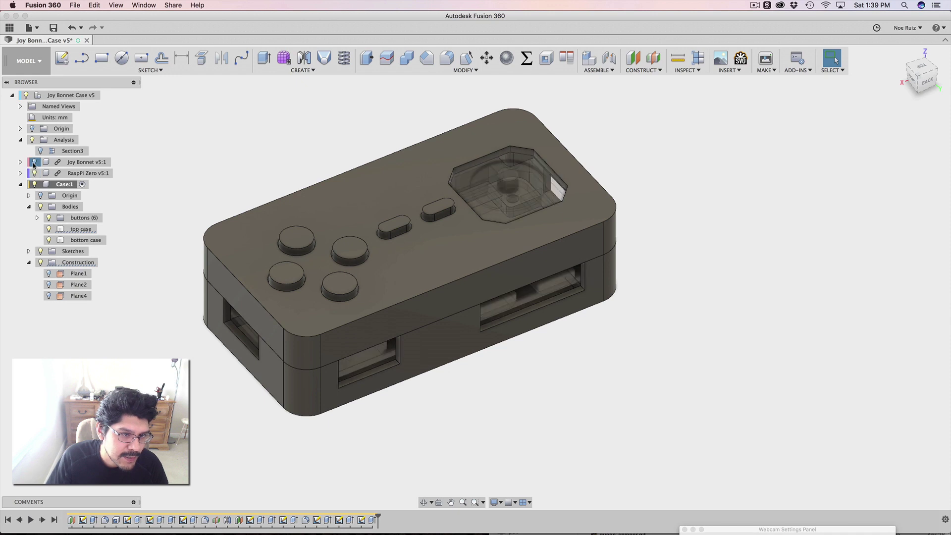
Activate the root Joy Bonnet Case v5 component and view the assembled case from a low side angle
{"action": "left_click", "coordinate": [92, 96]}
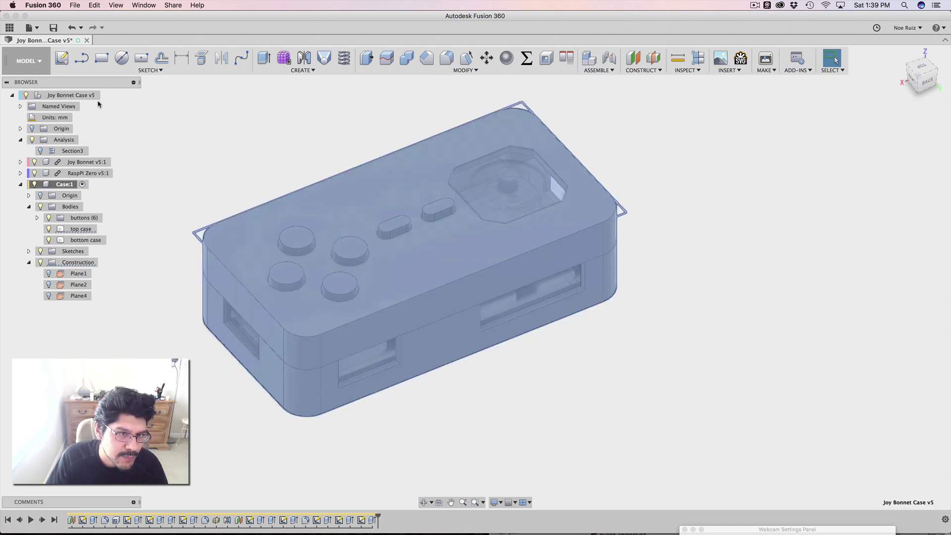
{"action": "left_click", "coordinate": [112, 111]}
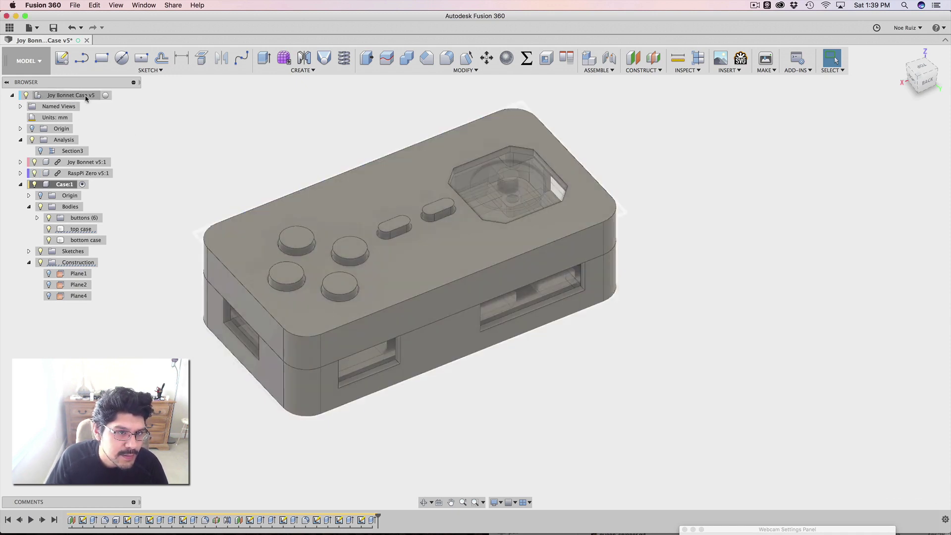
{"action": "left_click", "coordinate": [108, 96]}
{"action": "left_click", "coordinate": [239, 415]}
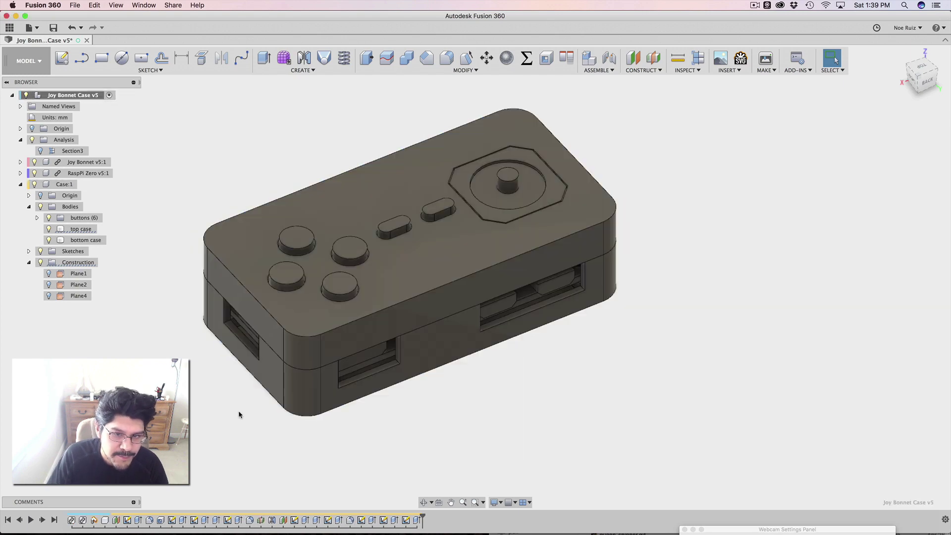
{"action": "middle_click_drag", "start_coordinate": [513, 346], "coordinate": [299, 420], "text": "shift"}
{"action": "middle_click_drag", "start_coordinate": [444, 417], "coordinate": [427, 405], "text": "shift"}
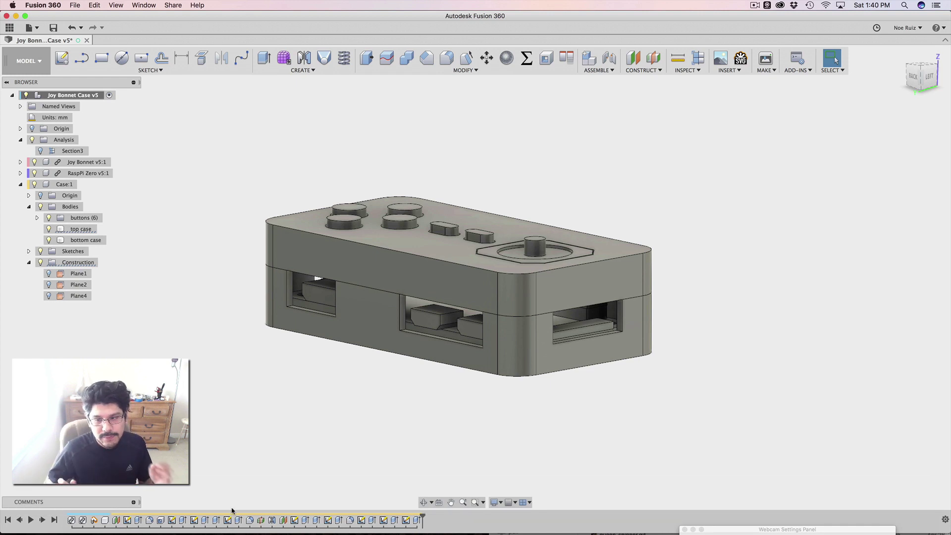
{"action": "double_click", "coordinate": [283, 519]}
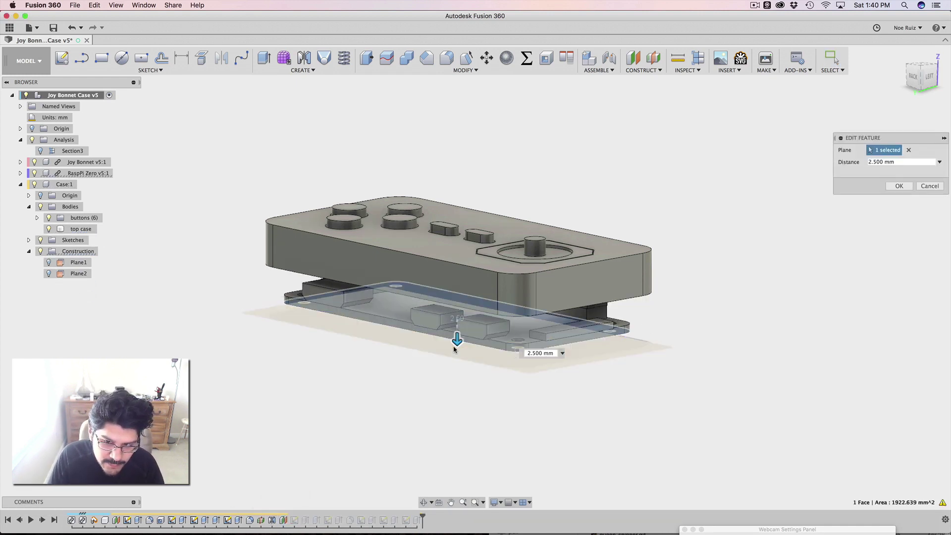
{"action": "left_click_drag", "start_coordinate": [456, 339], "coordinate": [457, 365]}
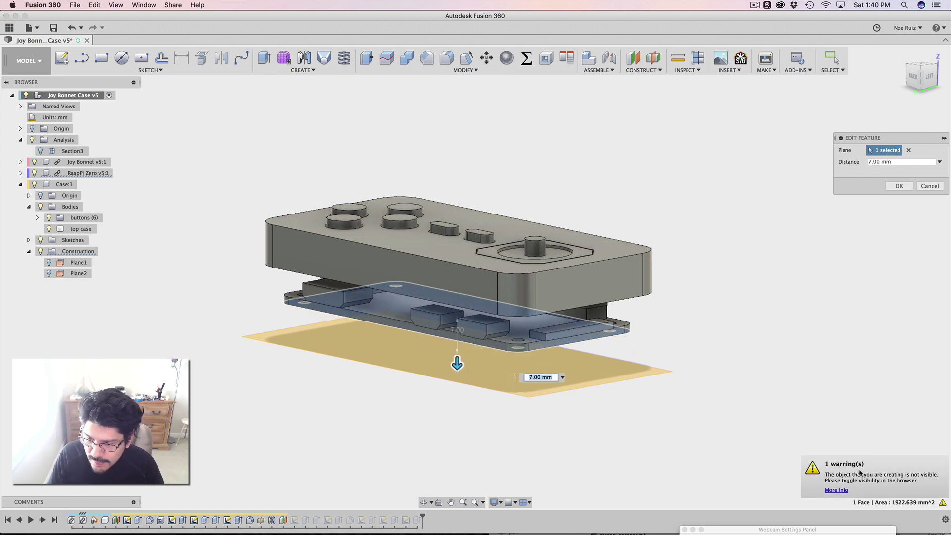
{"action": "left_click", "coordinate": [897, 186]}
{"action": "middle_click_drag", "start_coordinate": [233, 399], "coordinate": [251, 371], "text": "shift"}
{"action": "middle_click_drag", "start_coordinate": [584, 365], "coordinate": [524, 391], "text": "shift"}
{"action": "key", "text": "super+z"}
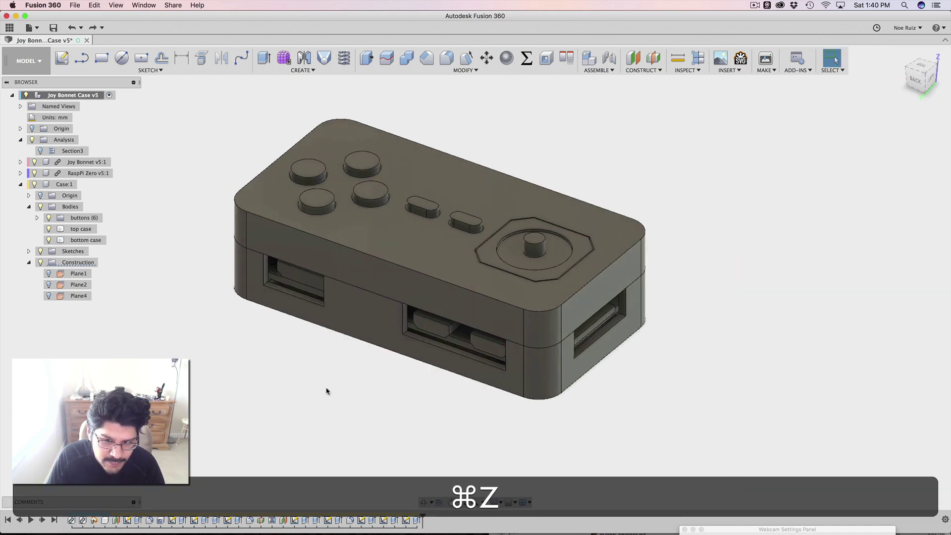